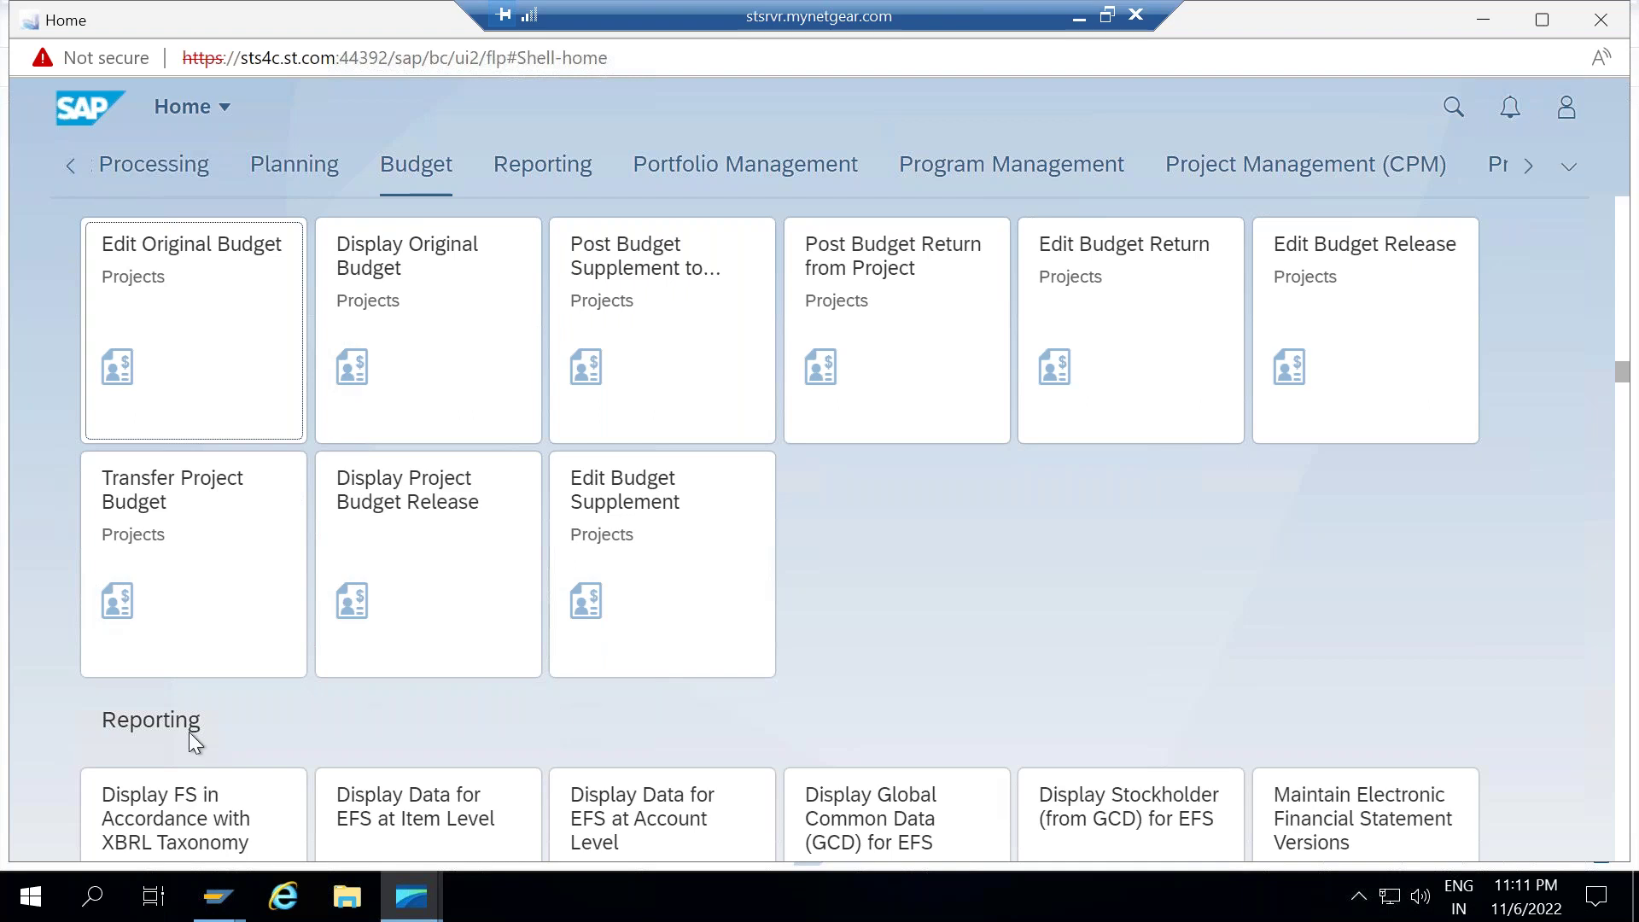
Switch to the SAP GUI session and leave the Project Builder for the SAP Easy Access menu.
left_click(216, 905)
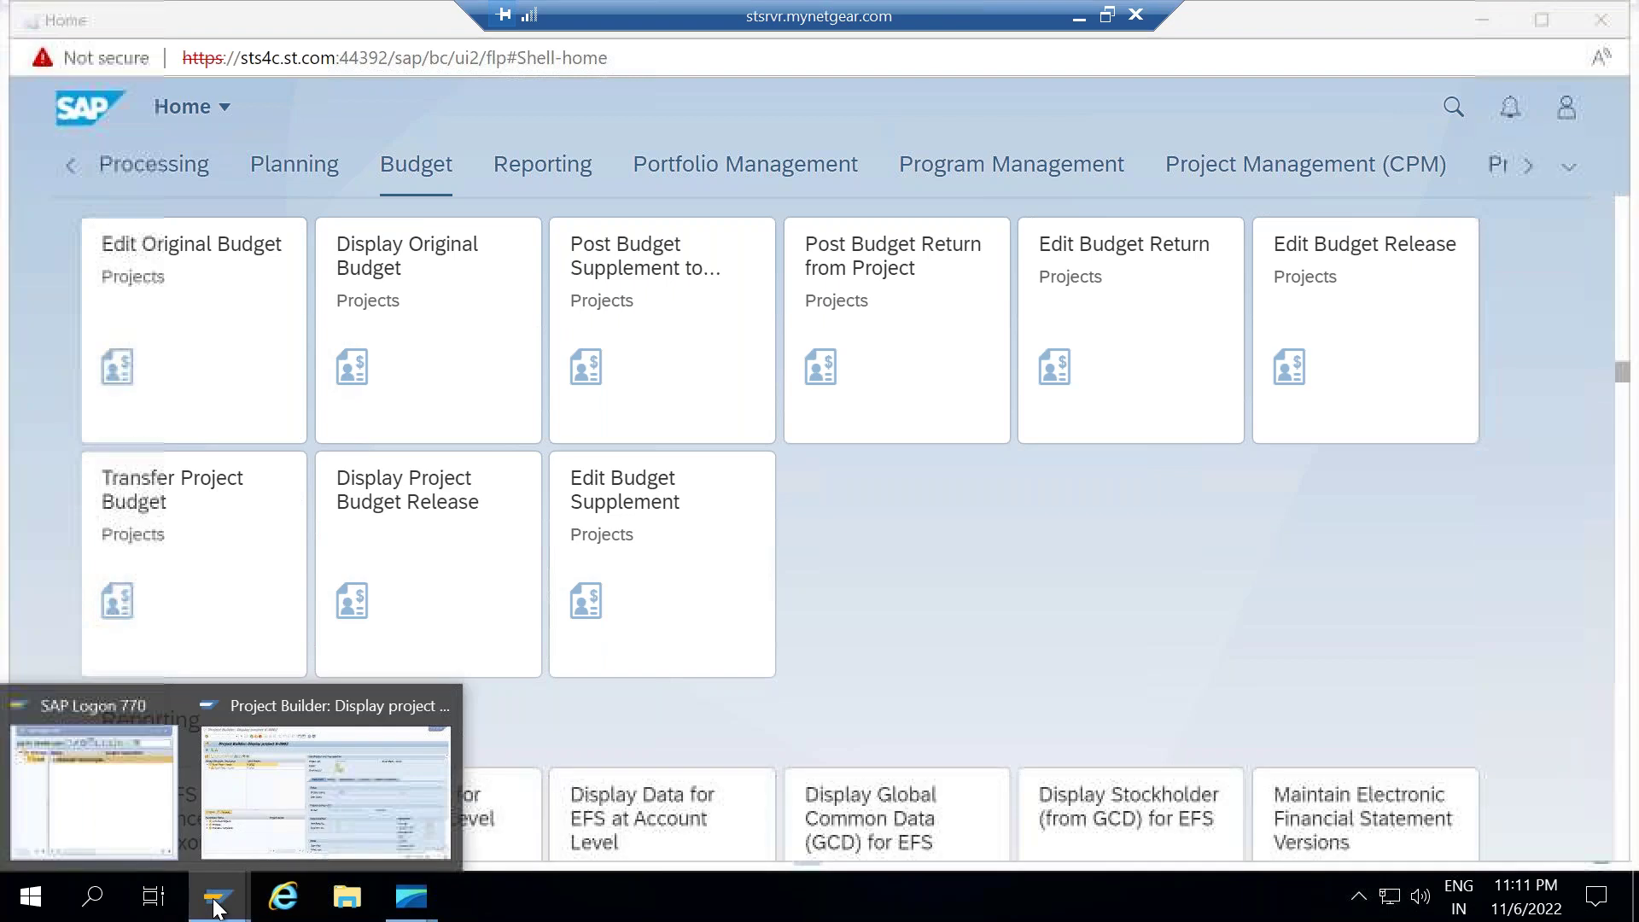
left_click(311, 807)
left_click(364, 68)
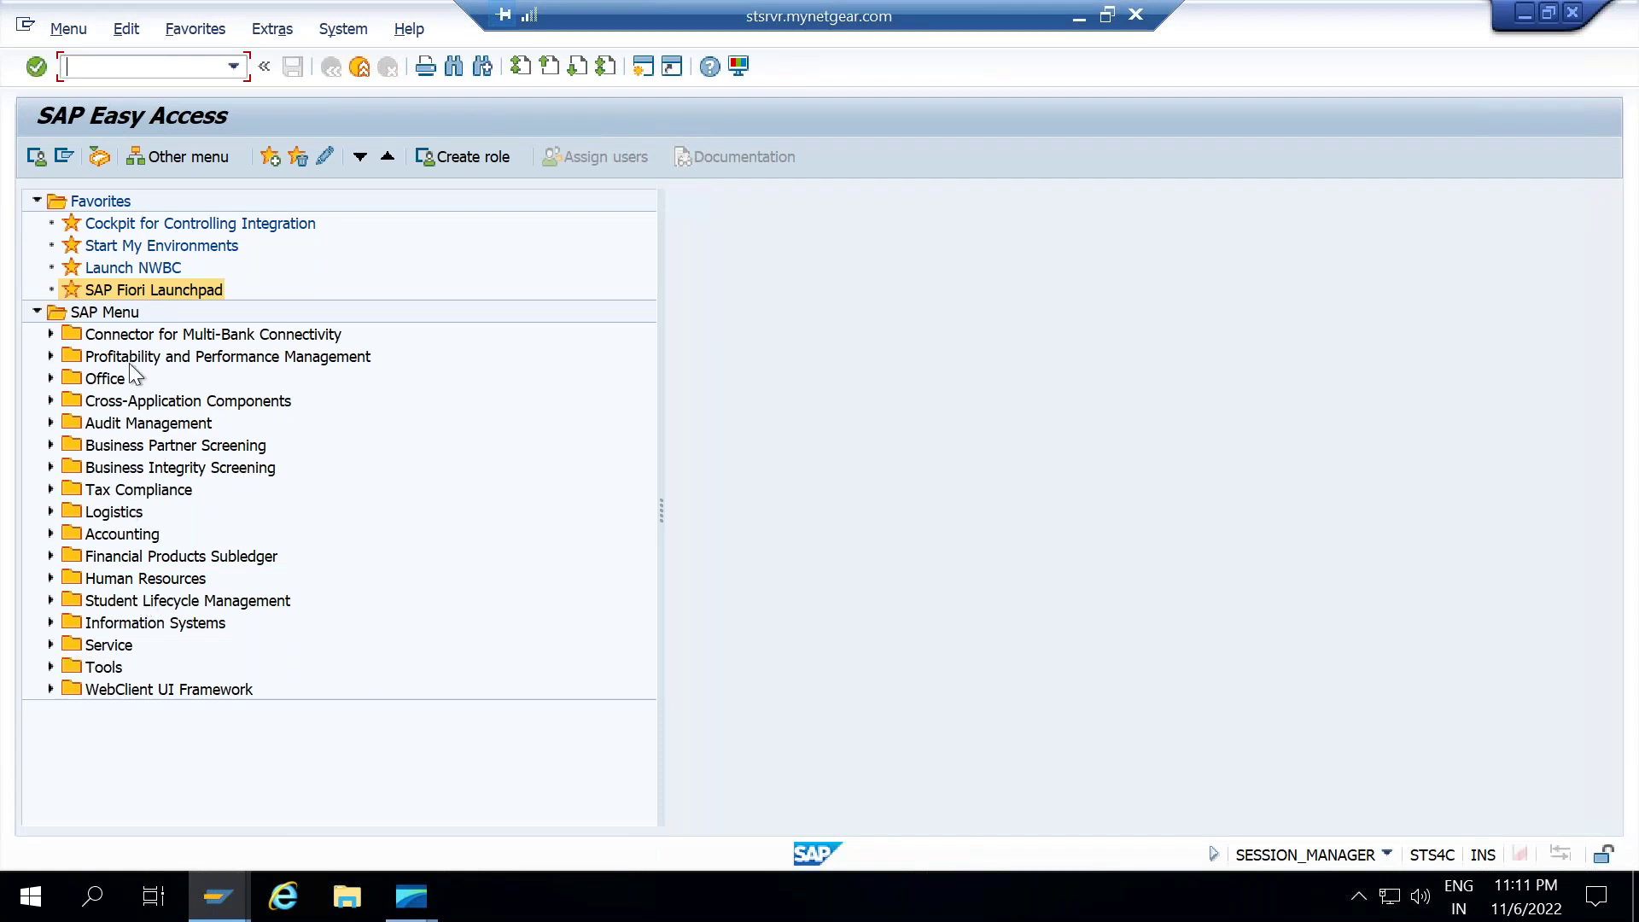
left_click(60, 155)
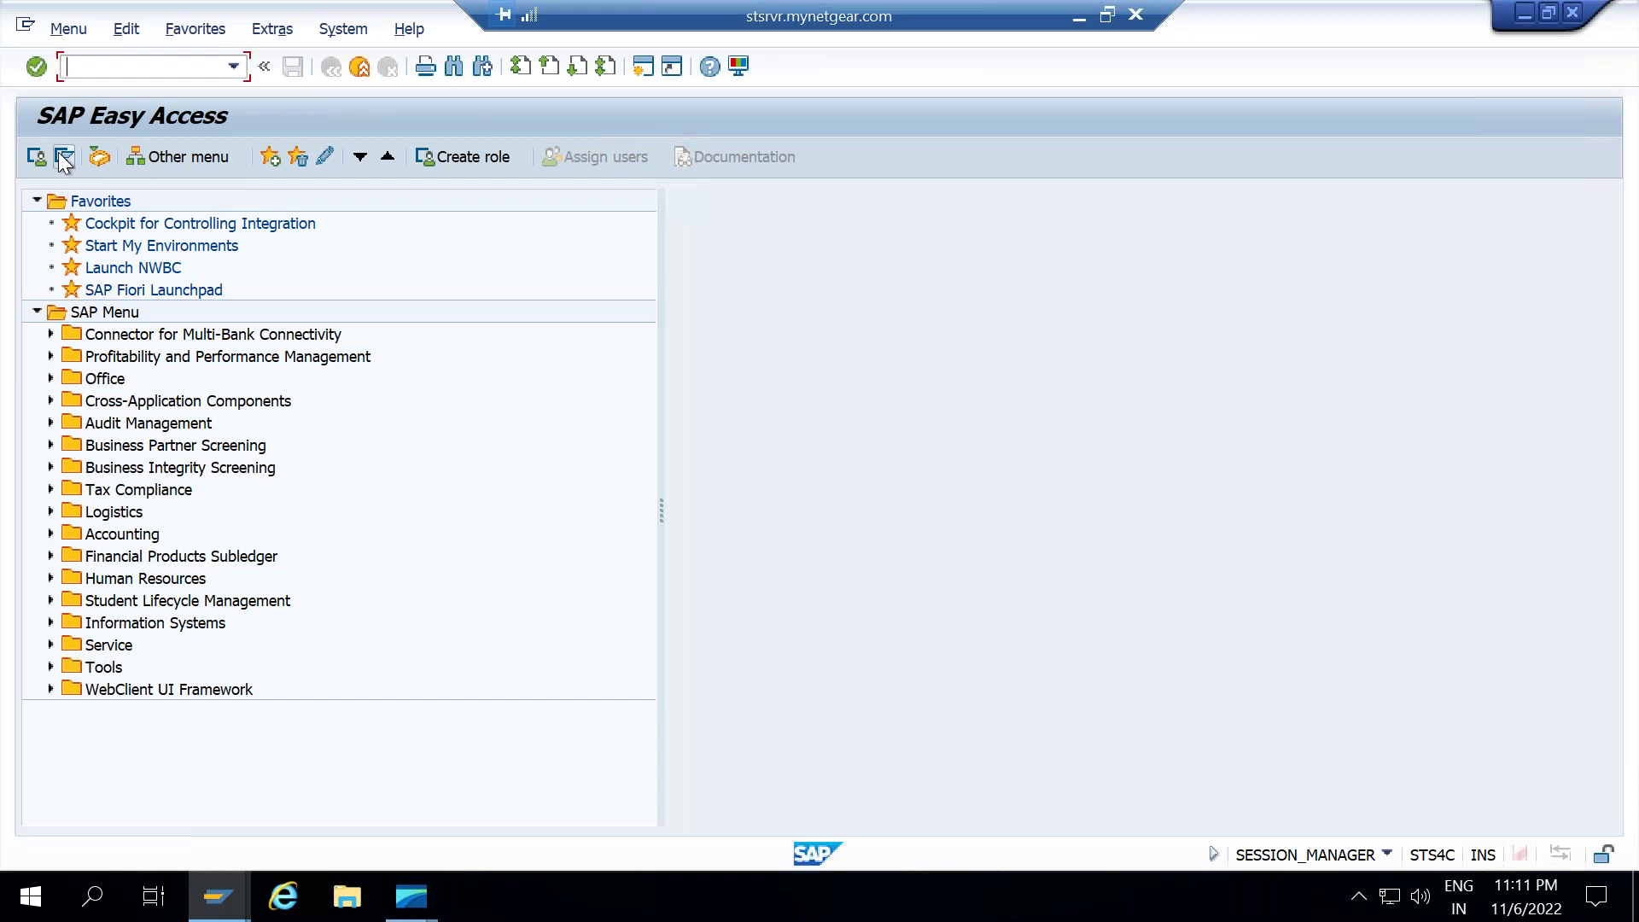
Expand the SAP Menu through Accounting, Project System, Financials and Budgeting down to Original Budget.
left_click(52, 533)
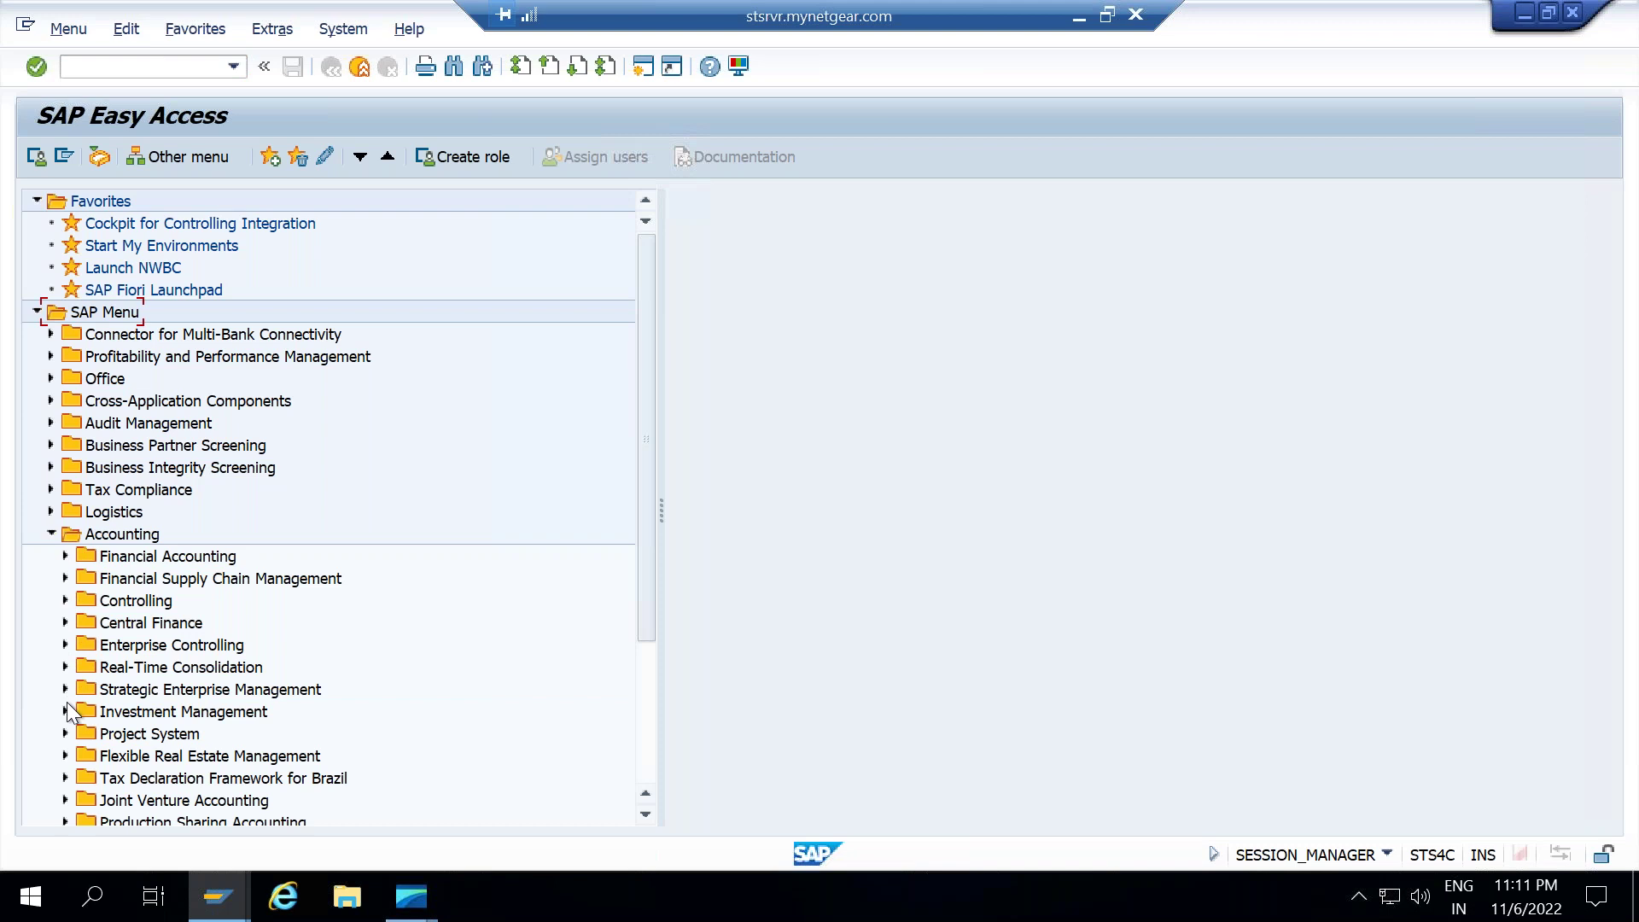
left_click(66, 734)
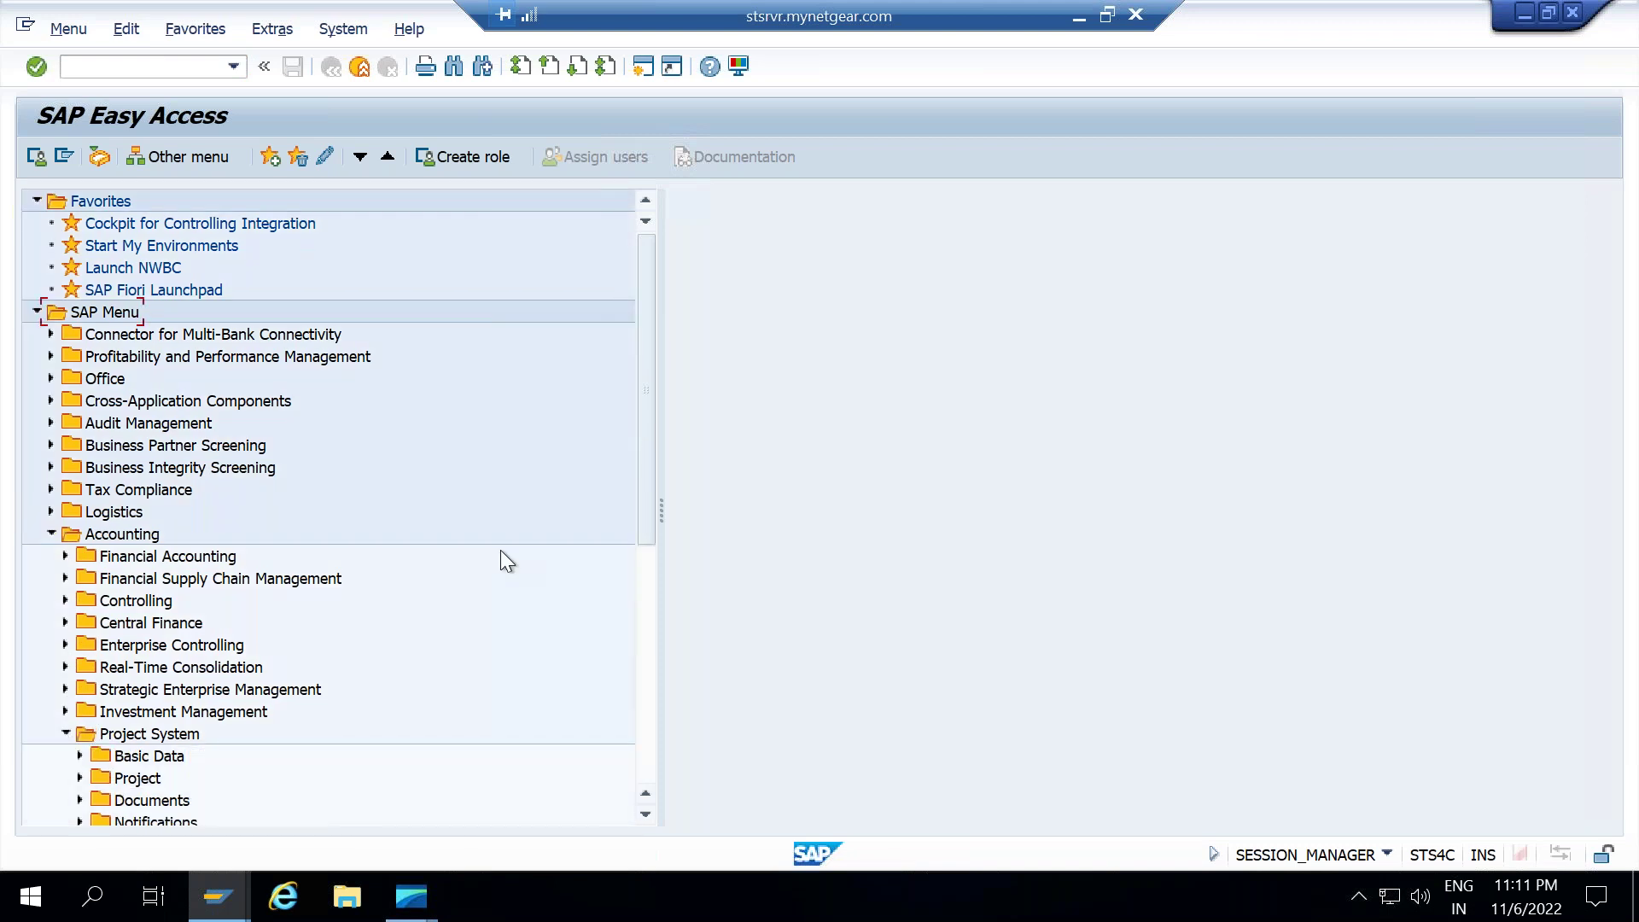
left_click_drag(642, 484, 640, 588)
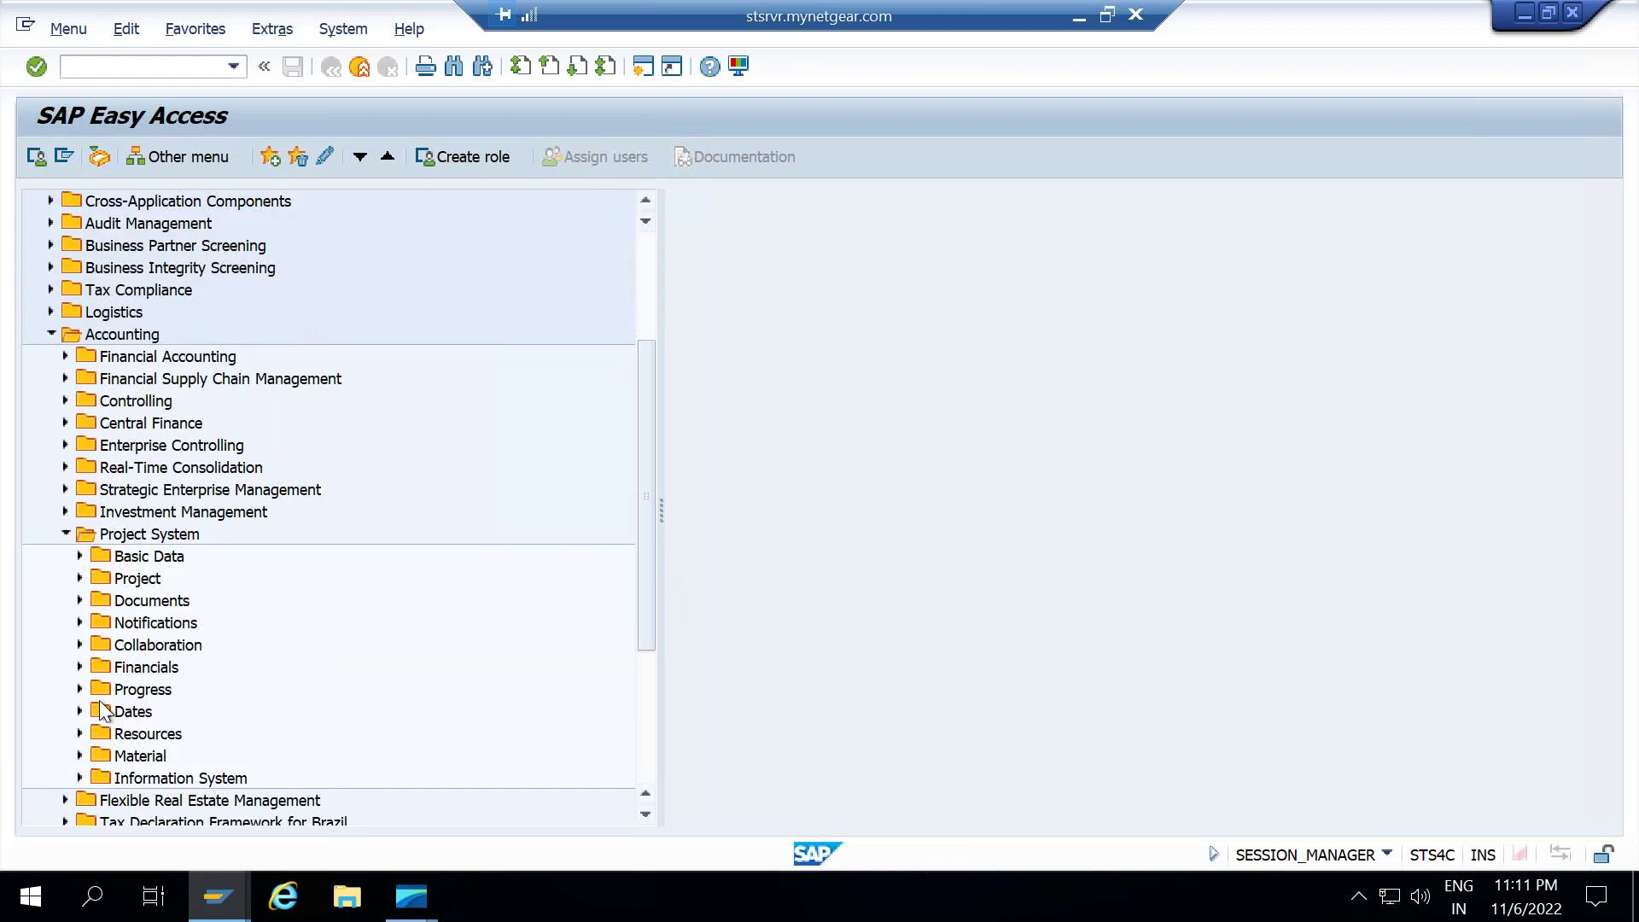
left_click(79, 668)
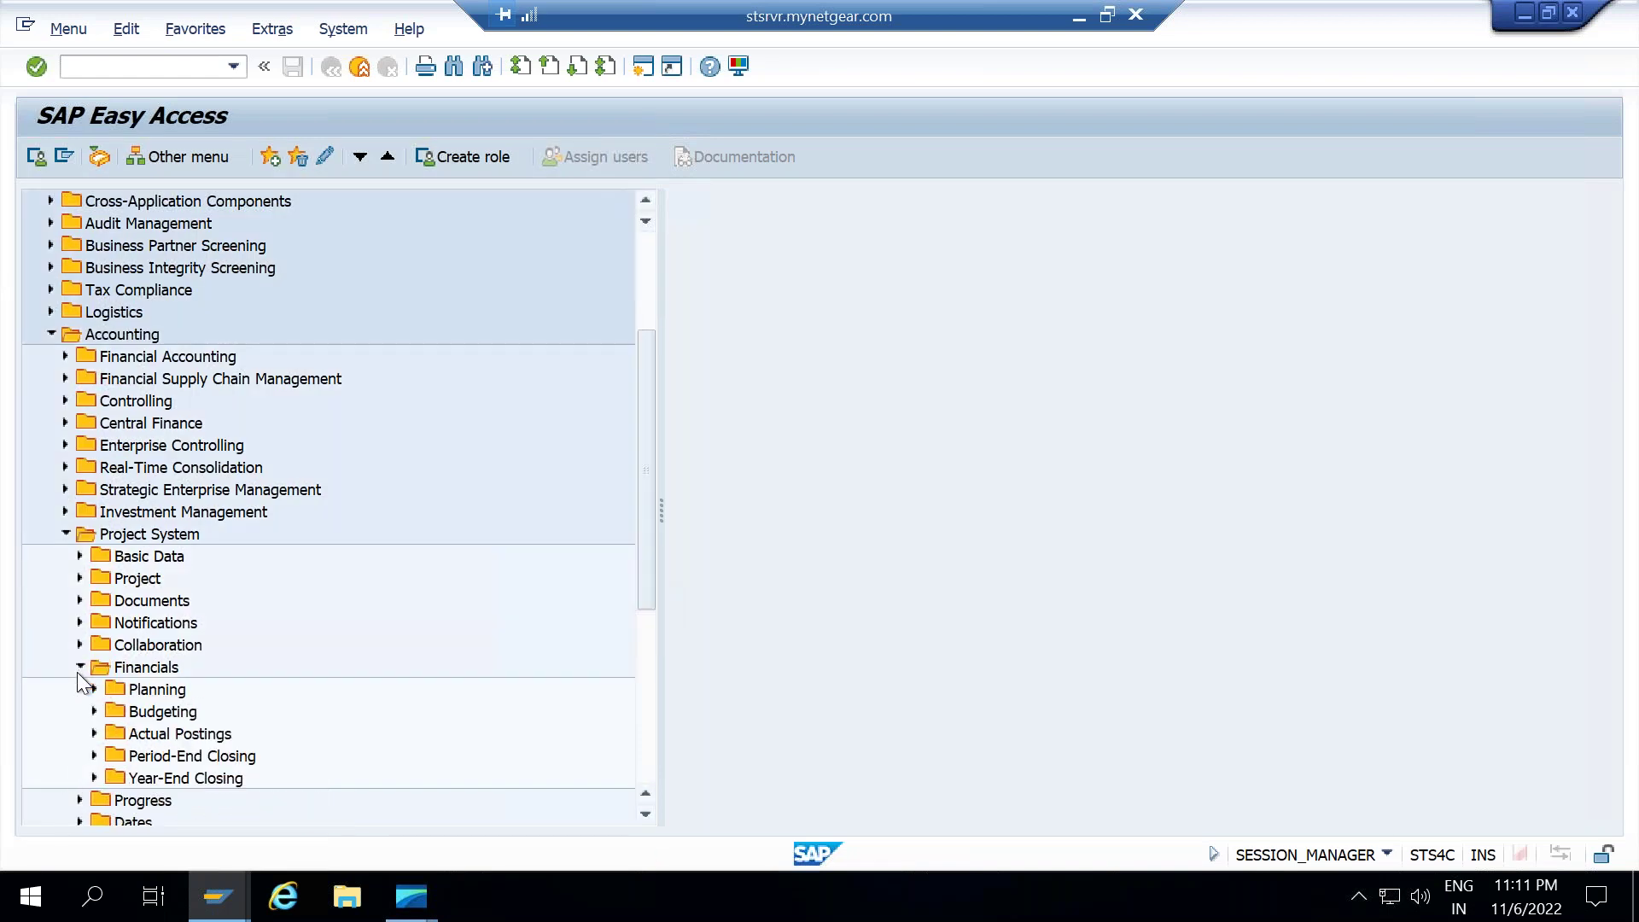
left_click(95, 713)
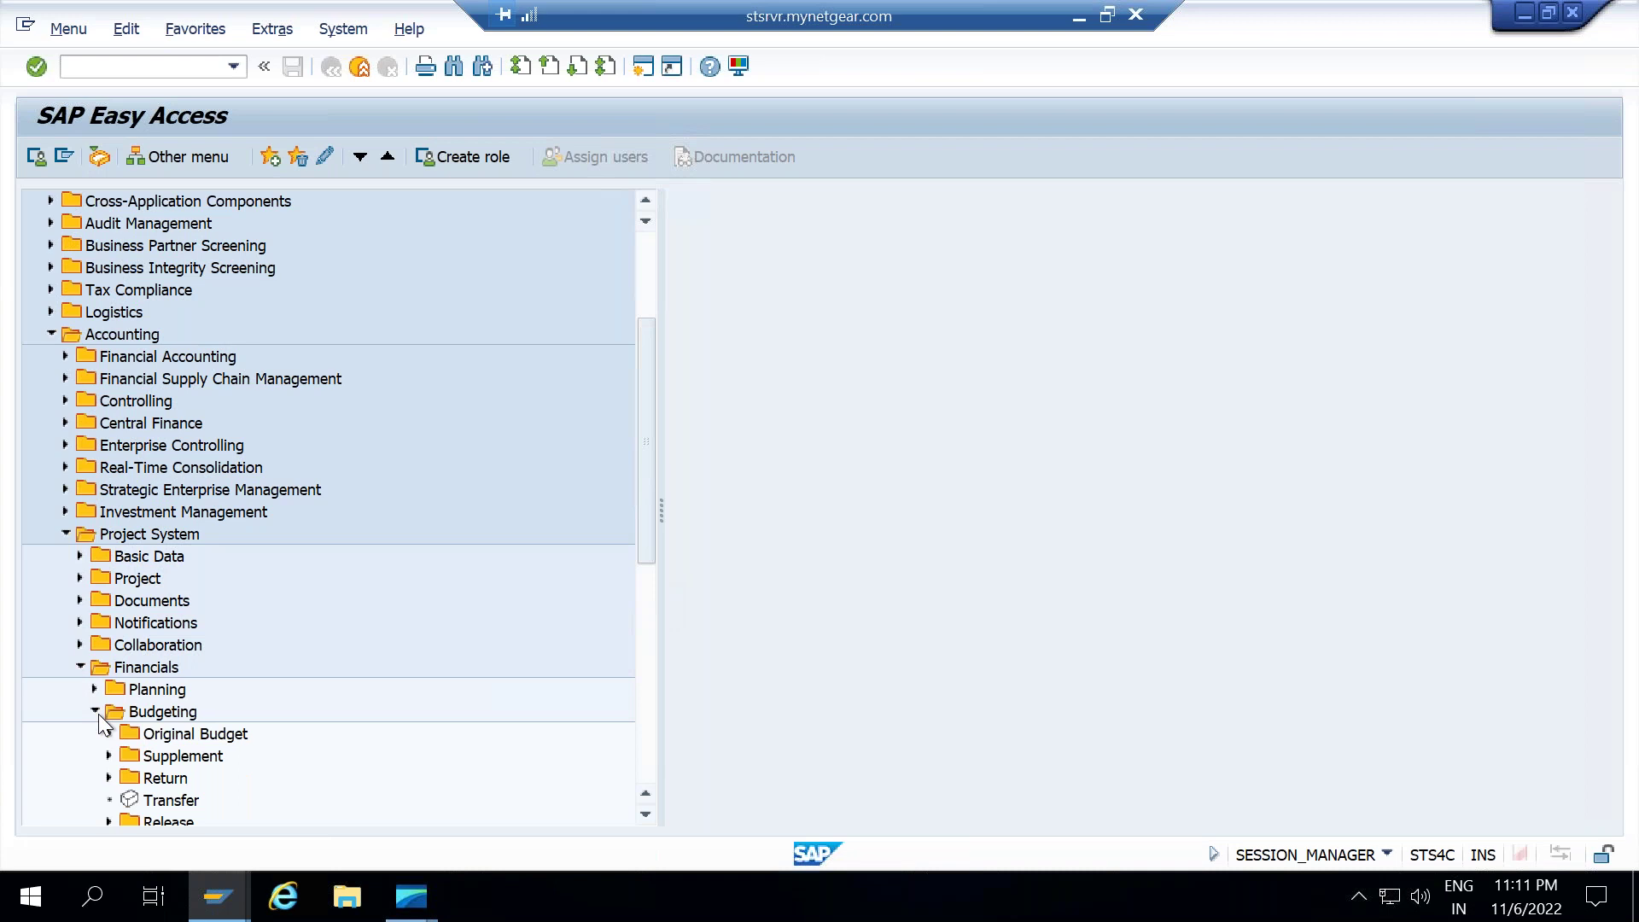
left_click_drag(642, 490, 628, 609)
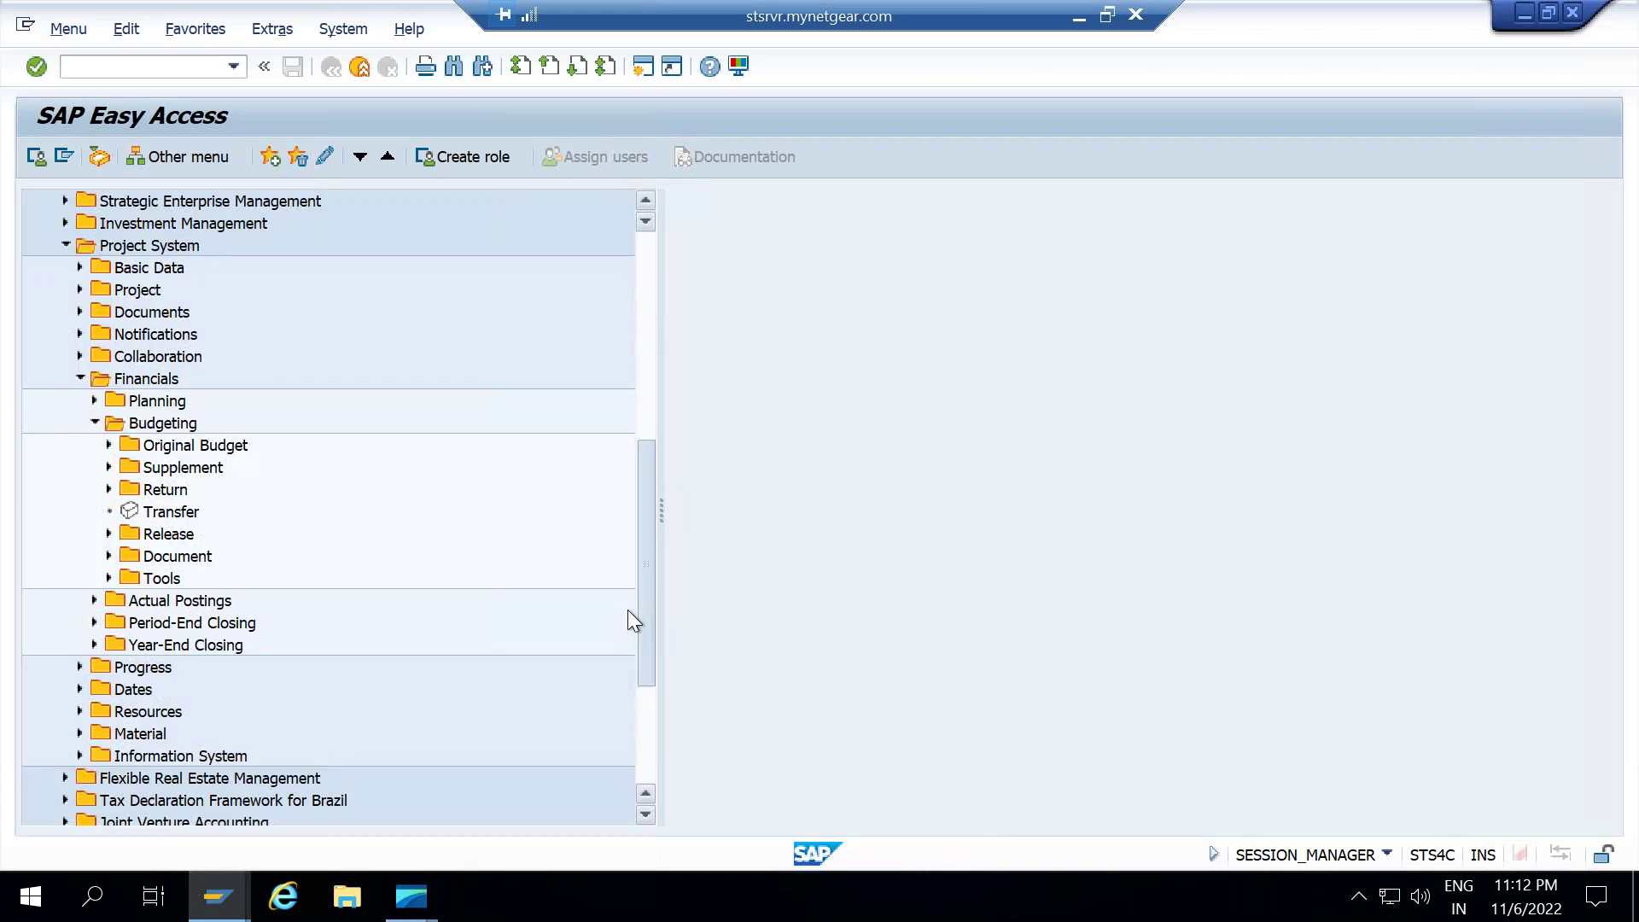
left_click(108, 446)
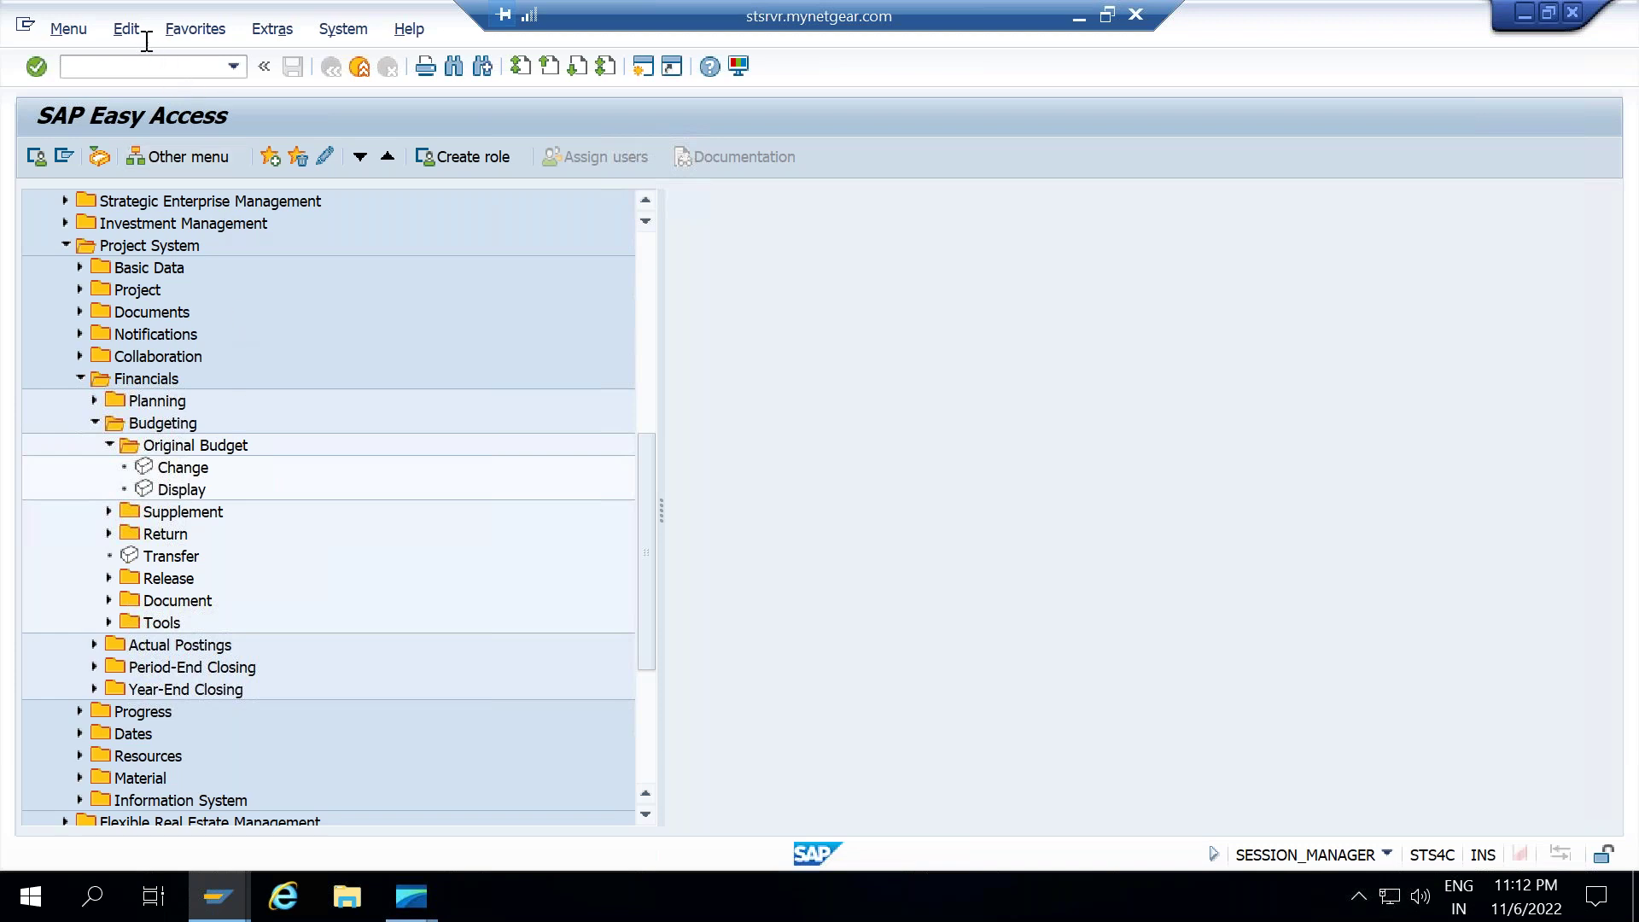
Turn on Display Technical Names in the SAP Easy Access settings.
left_click(128, 30)
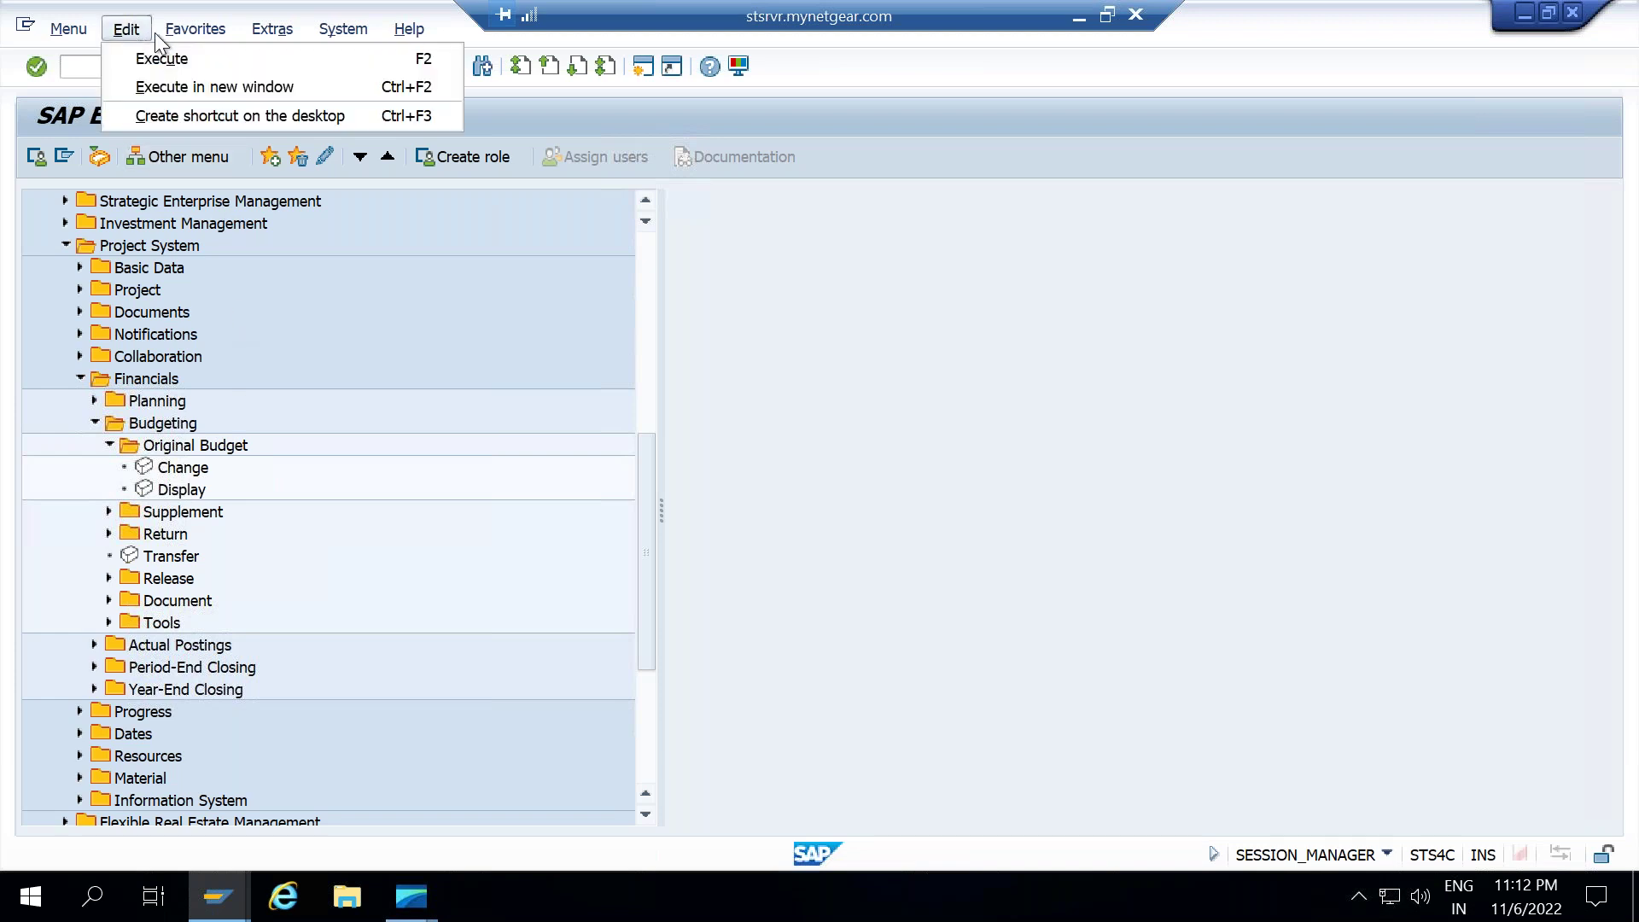
mouse_move(198, 37)
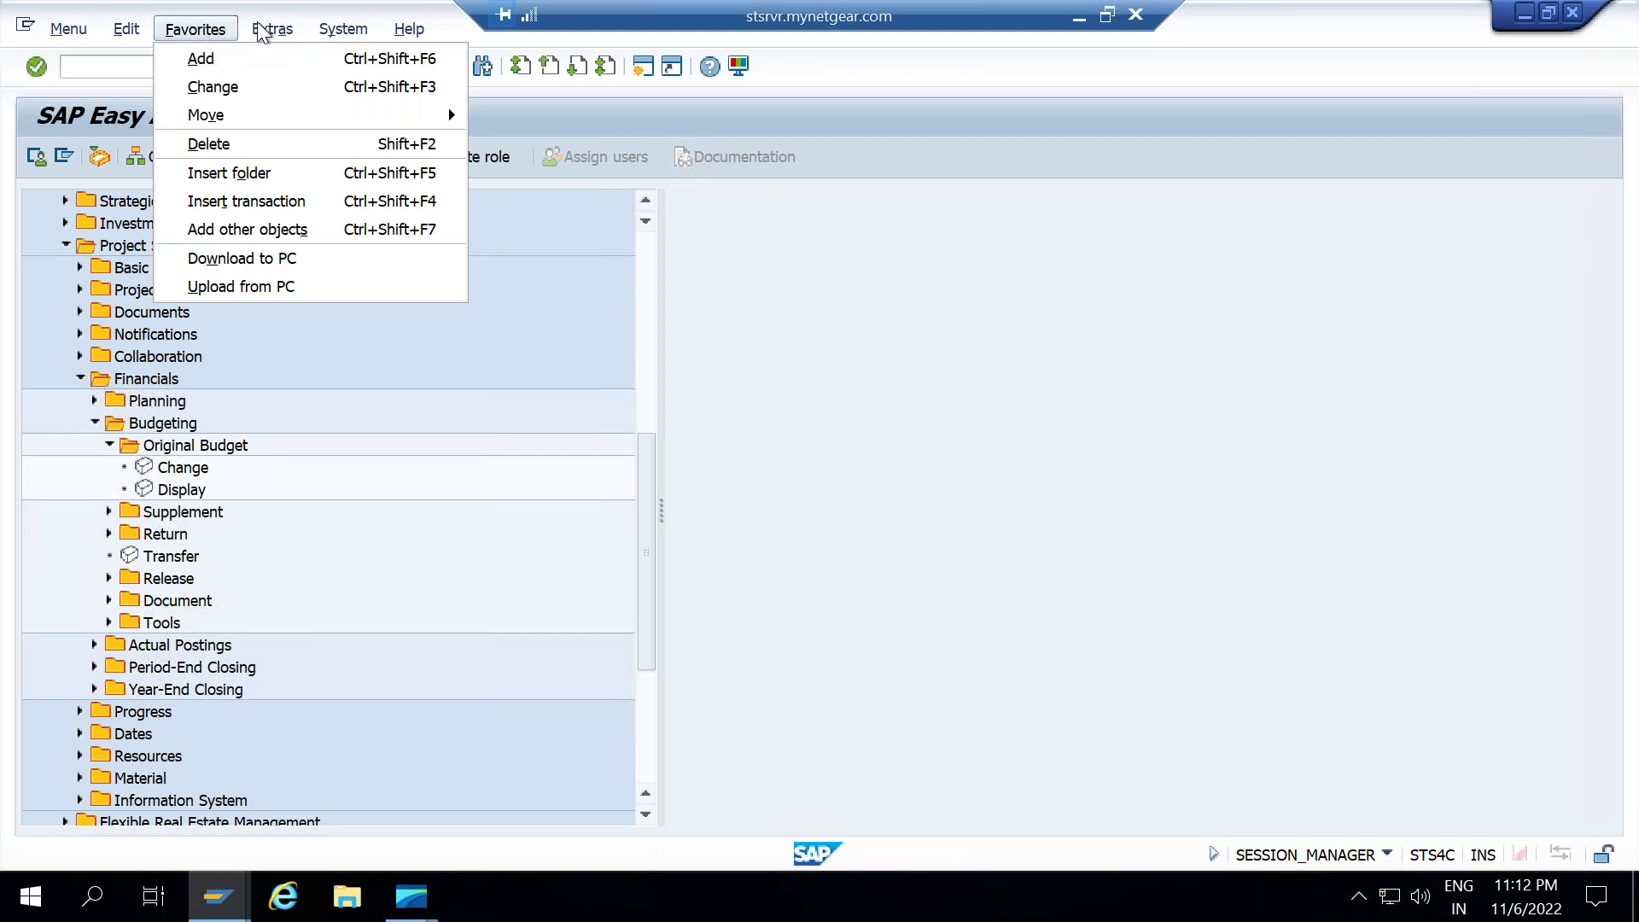
mouse_move(266, 34)
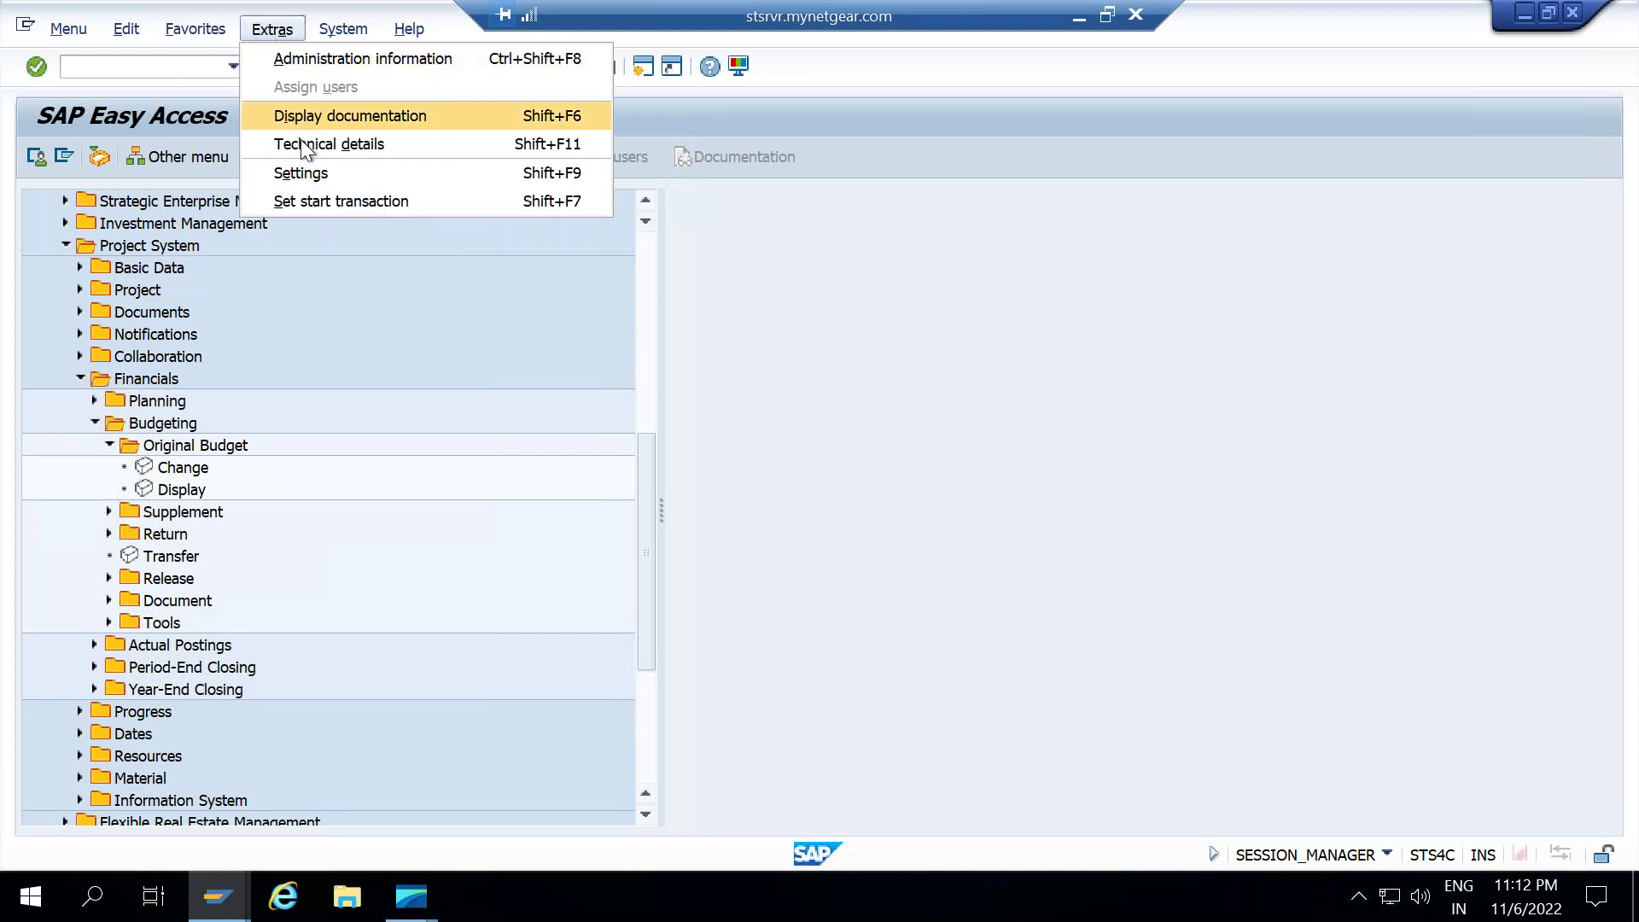
left_click(313, 170)
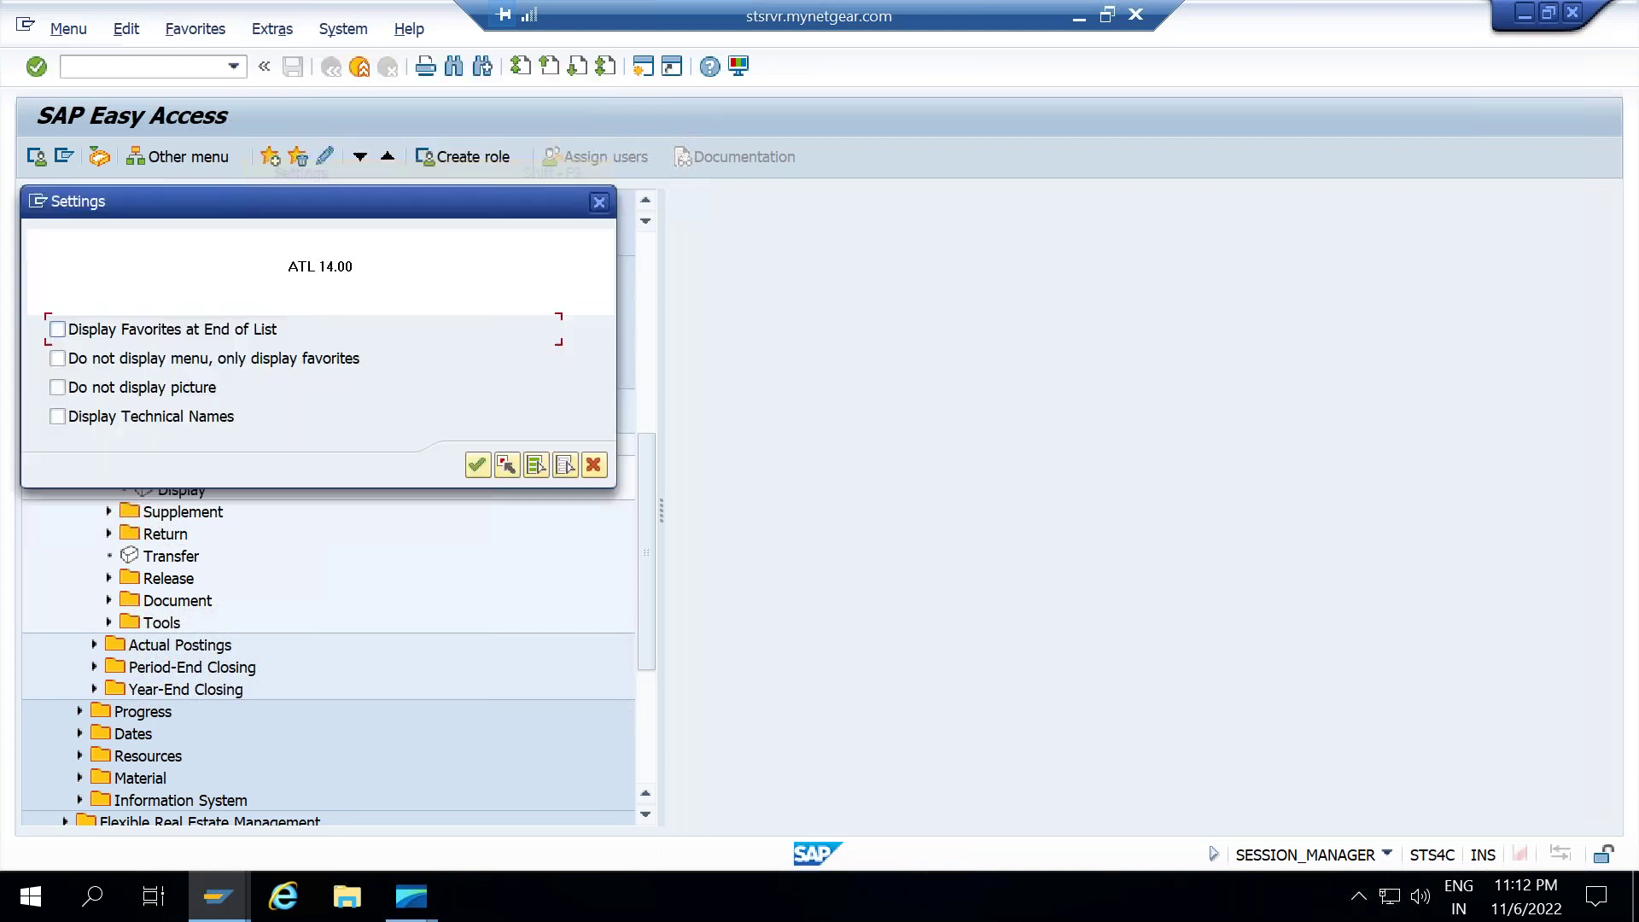
left_click(115, 419)
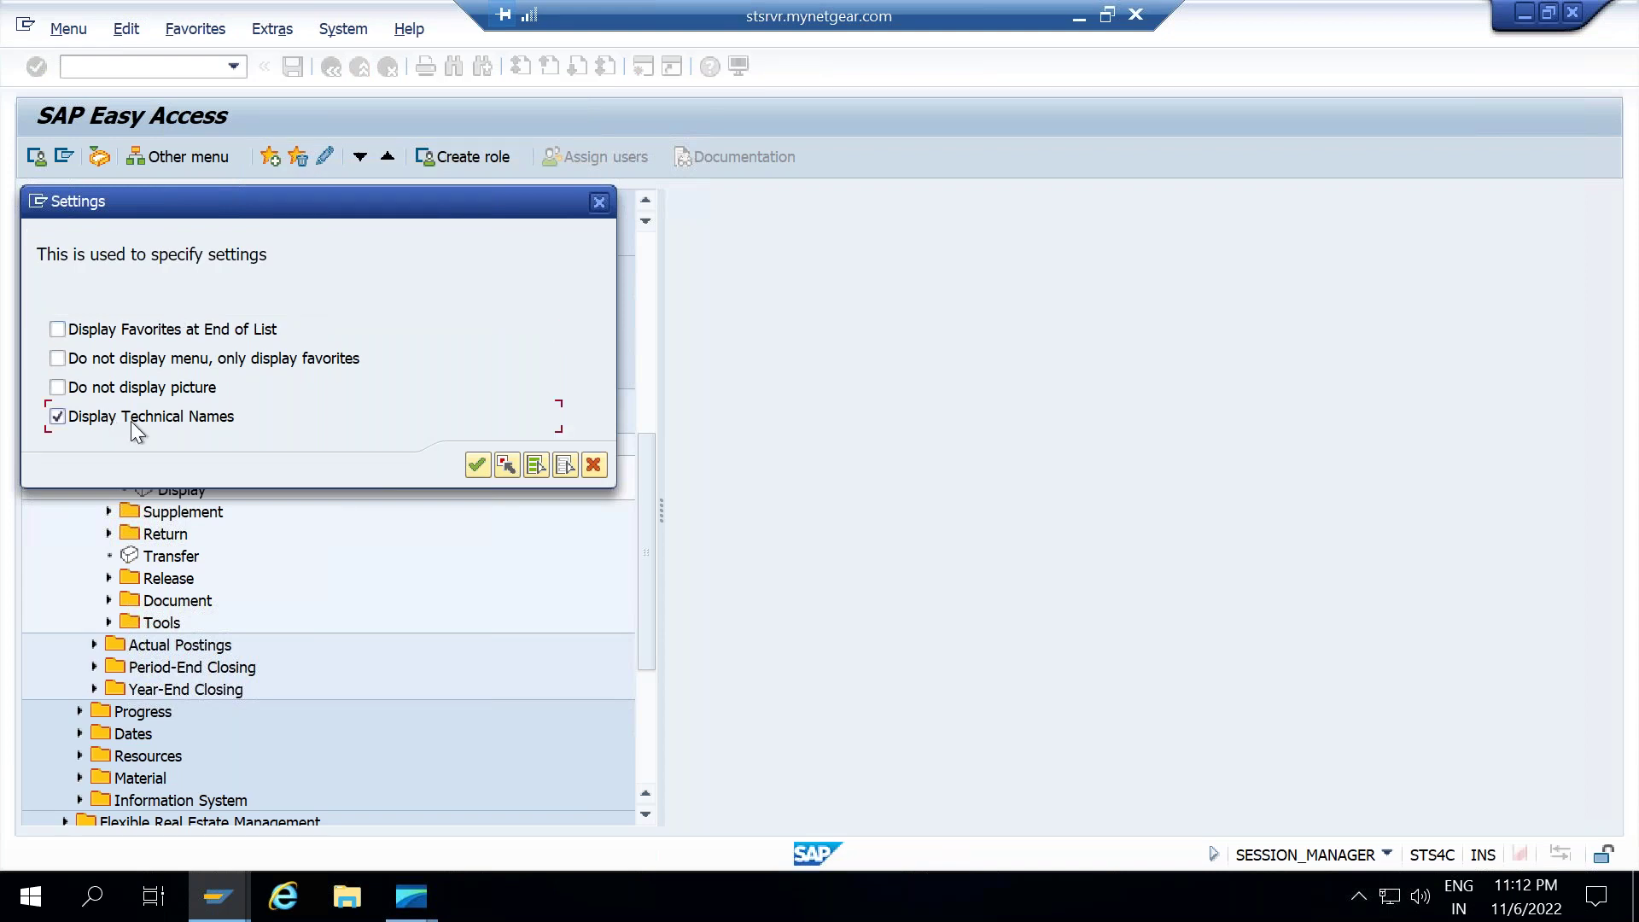
left_click(477, 465)
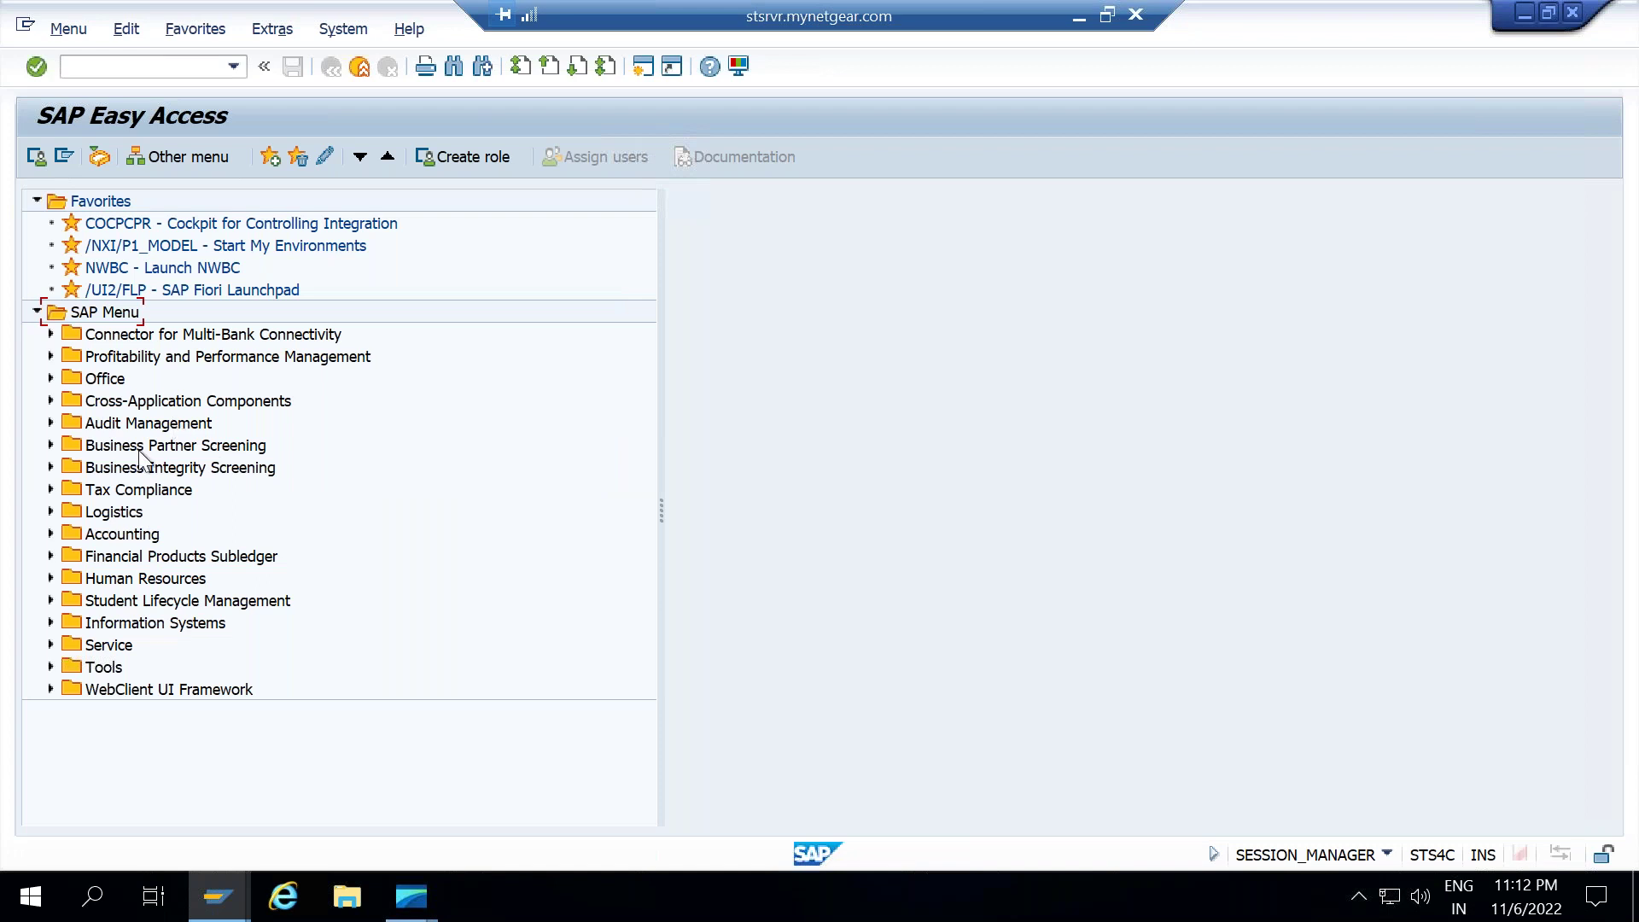
Reopen the Original Budget folder under Accounting, Project System, Financials, Budgeting to show its transactions with their codes.
left_click(51, 534)
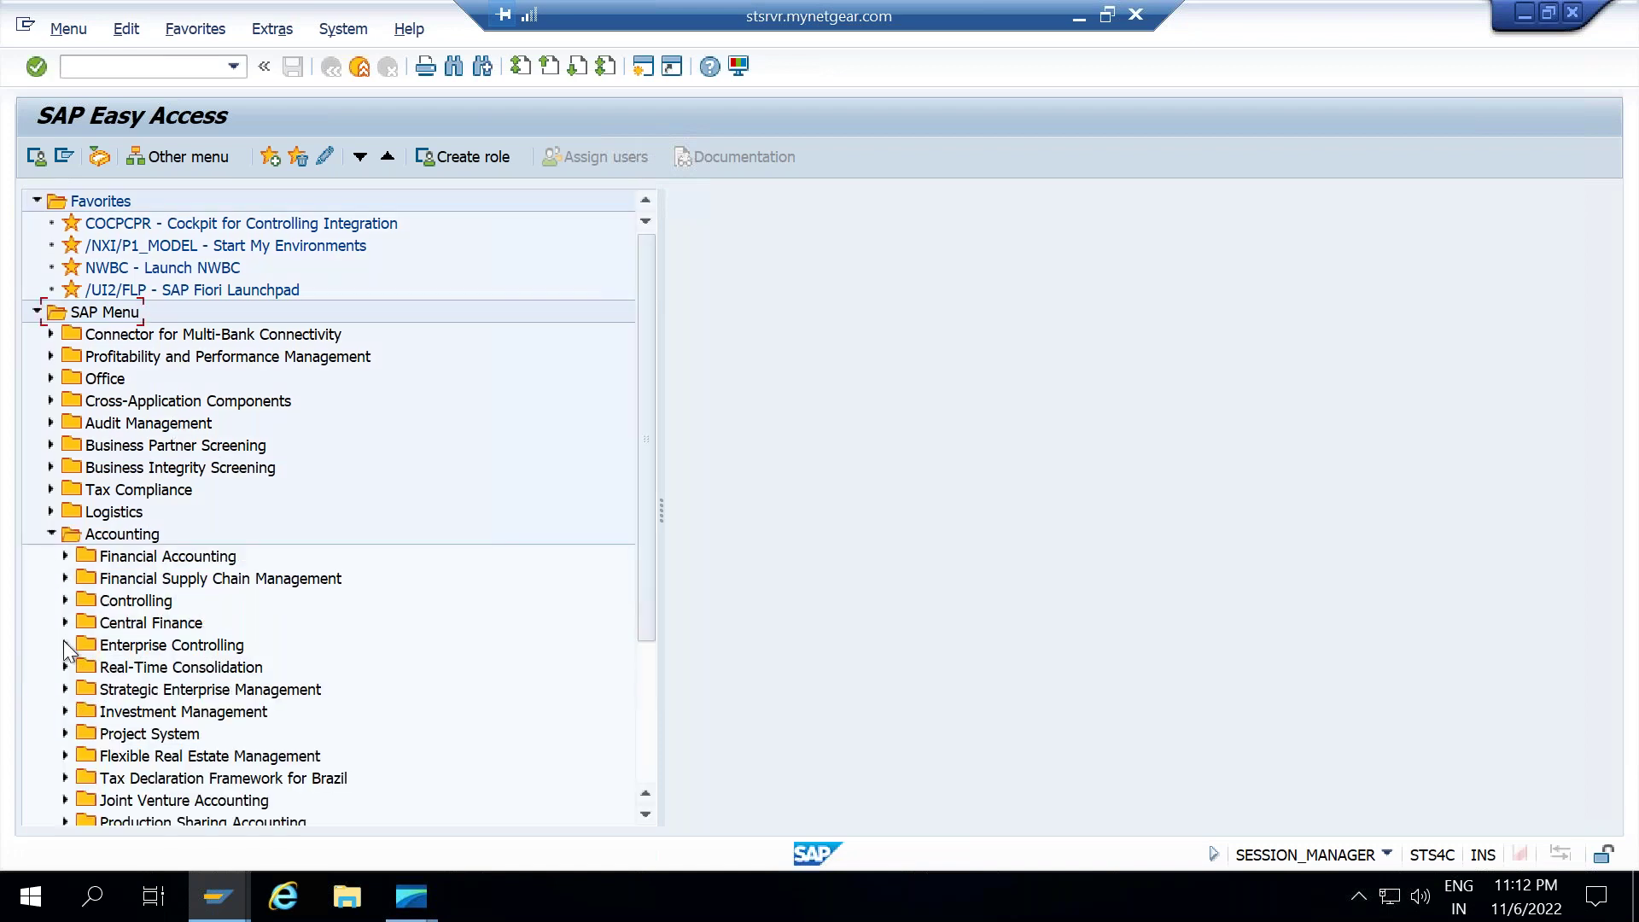
left_click(65, 734)
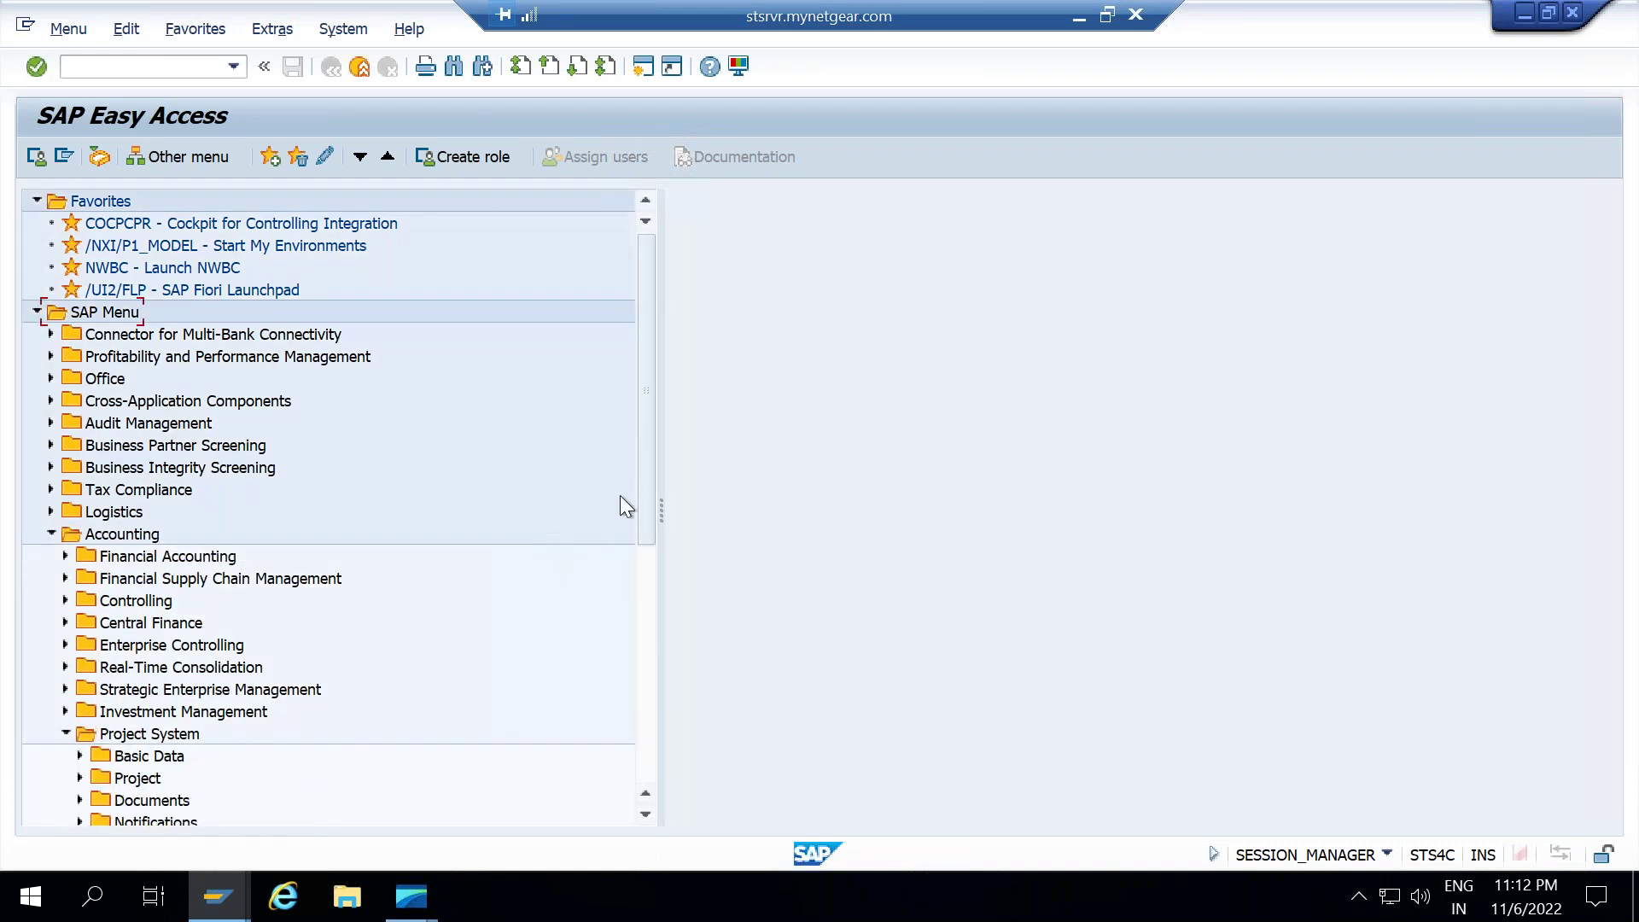
left_click_drag(643, 495, 650, 642)
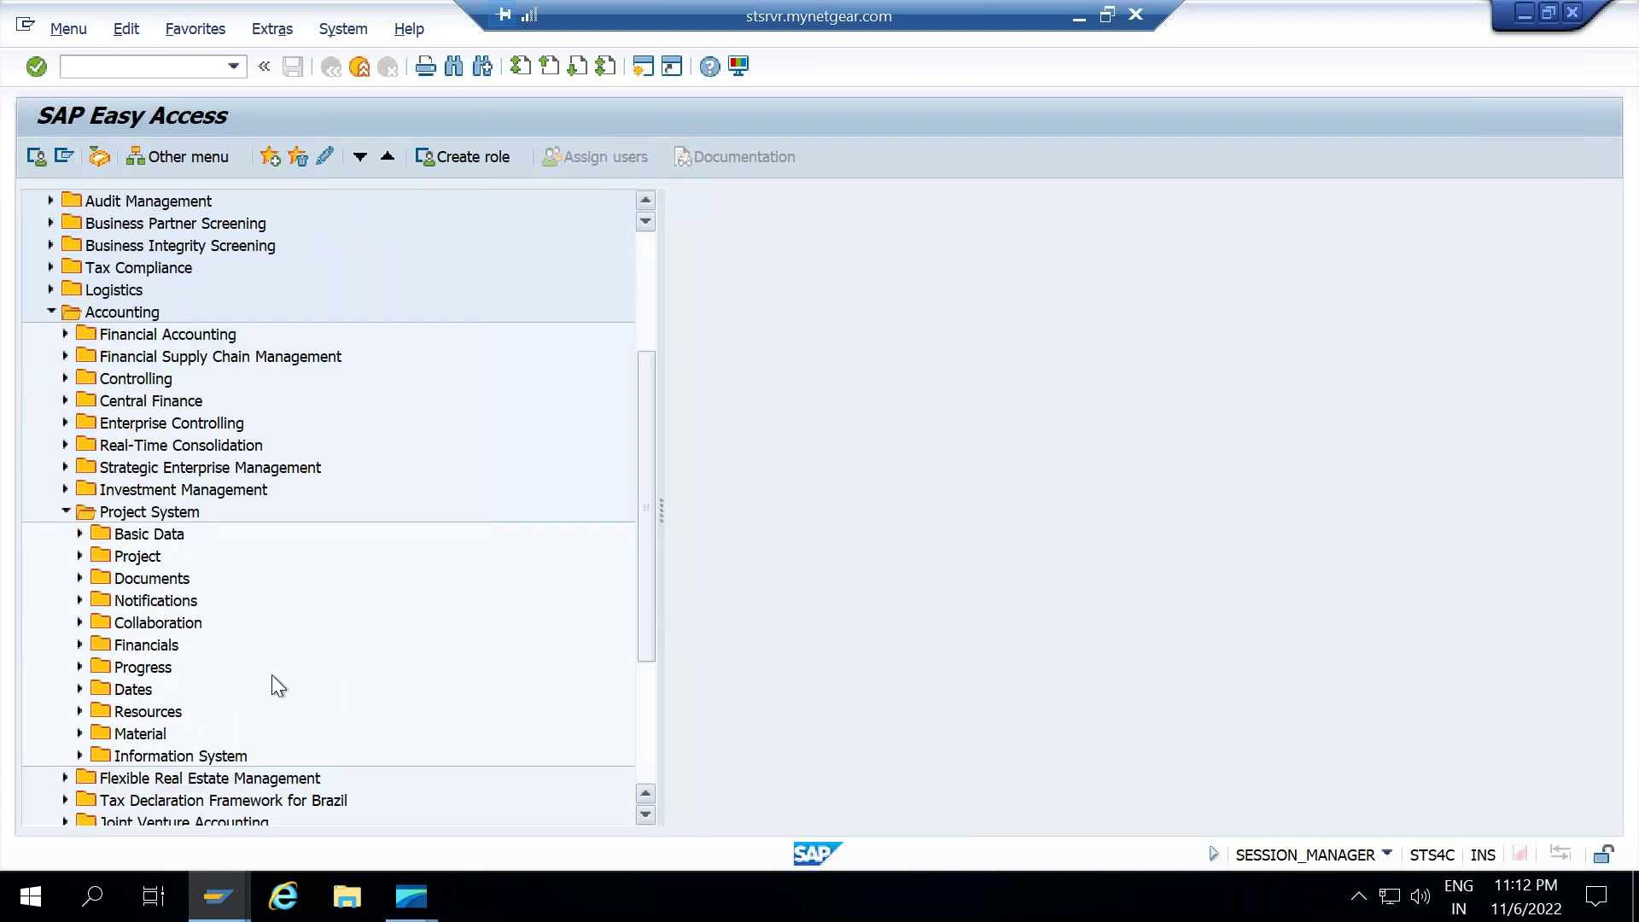
left_click(78, 646)
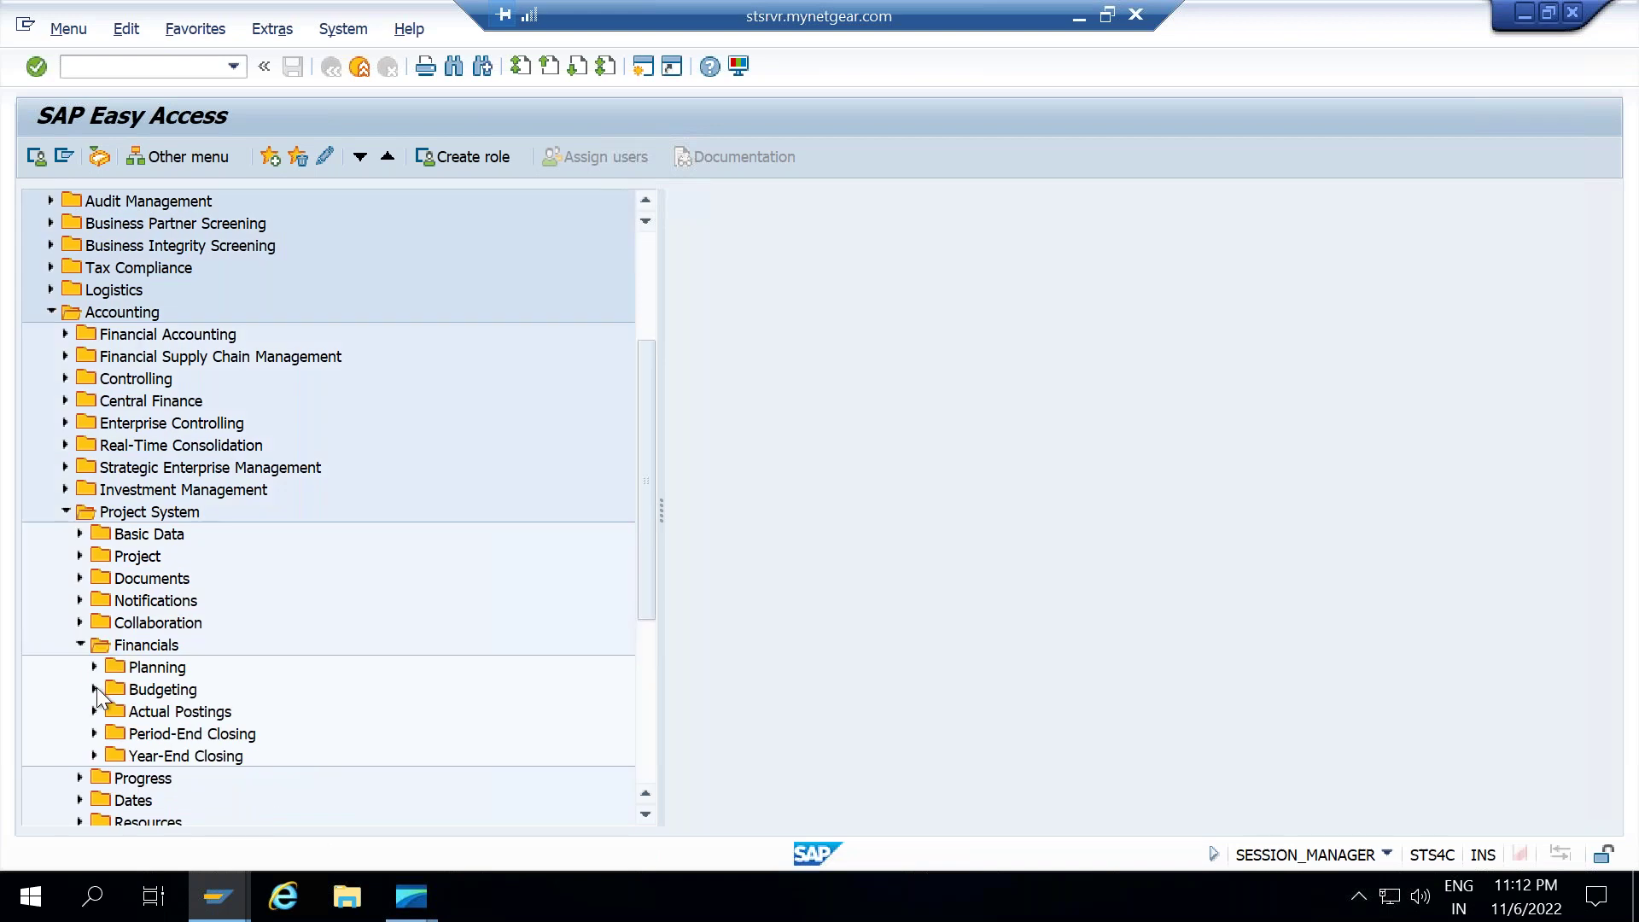
left_click(94, 690)
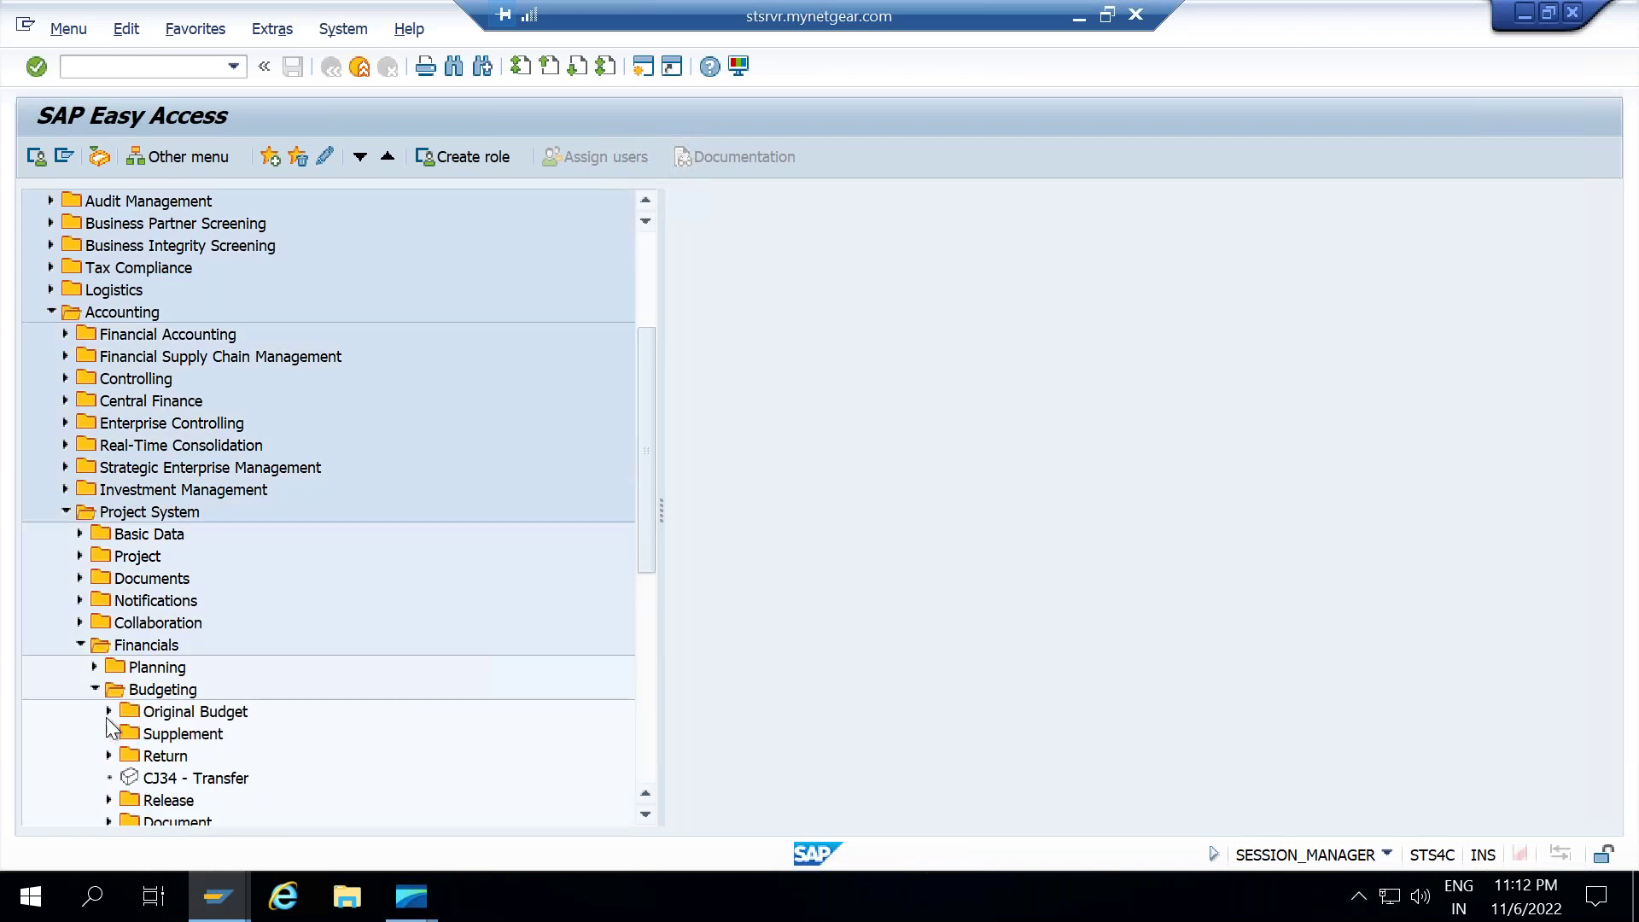
left_click(108, 713)
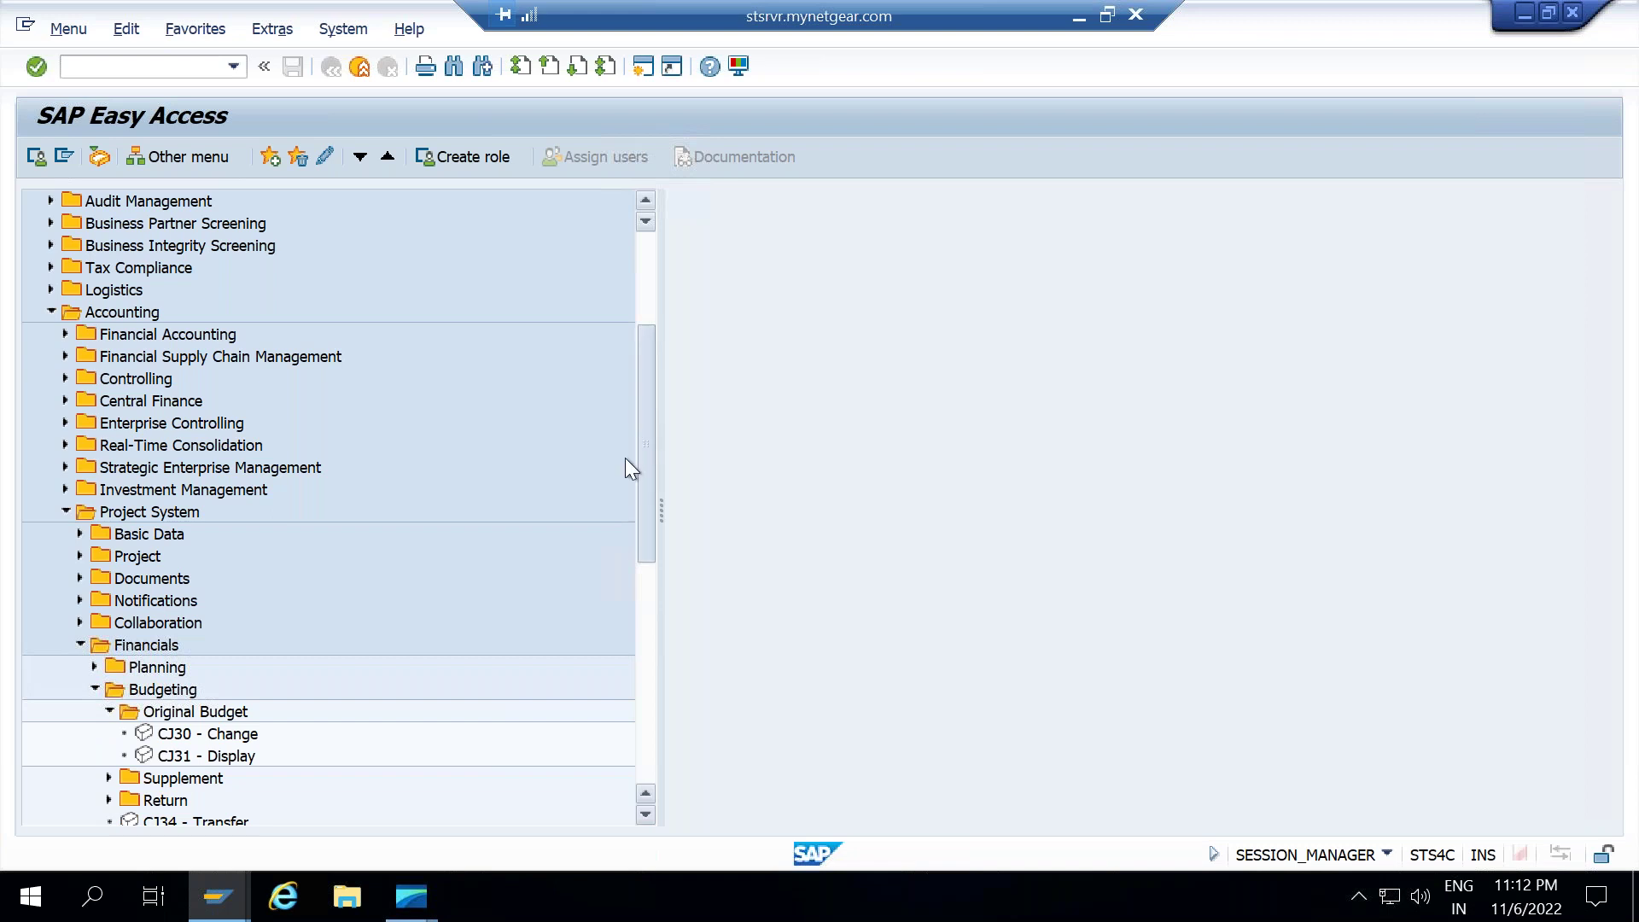
scroll(625, 458, "down", 3)
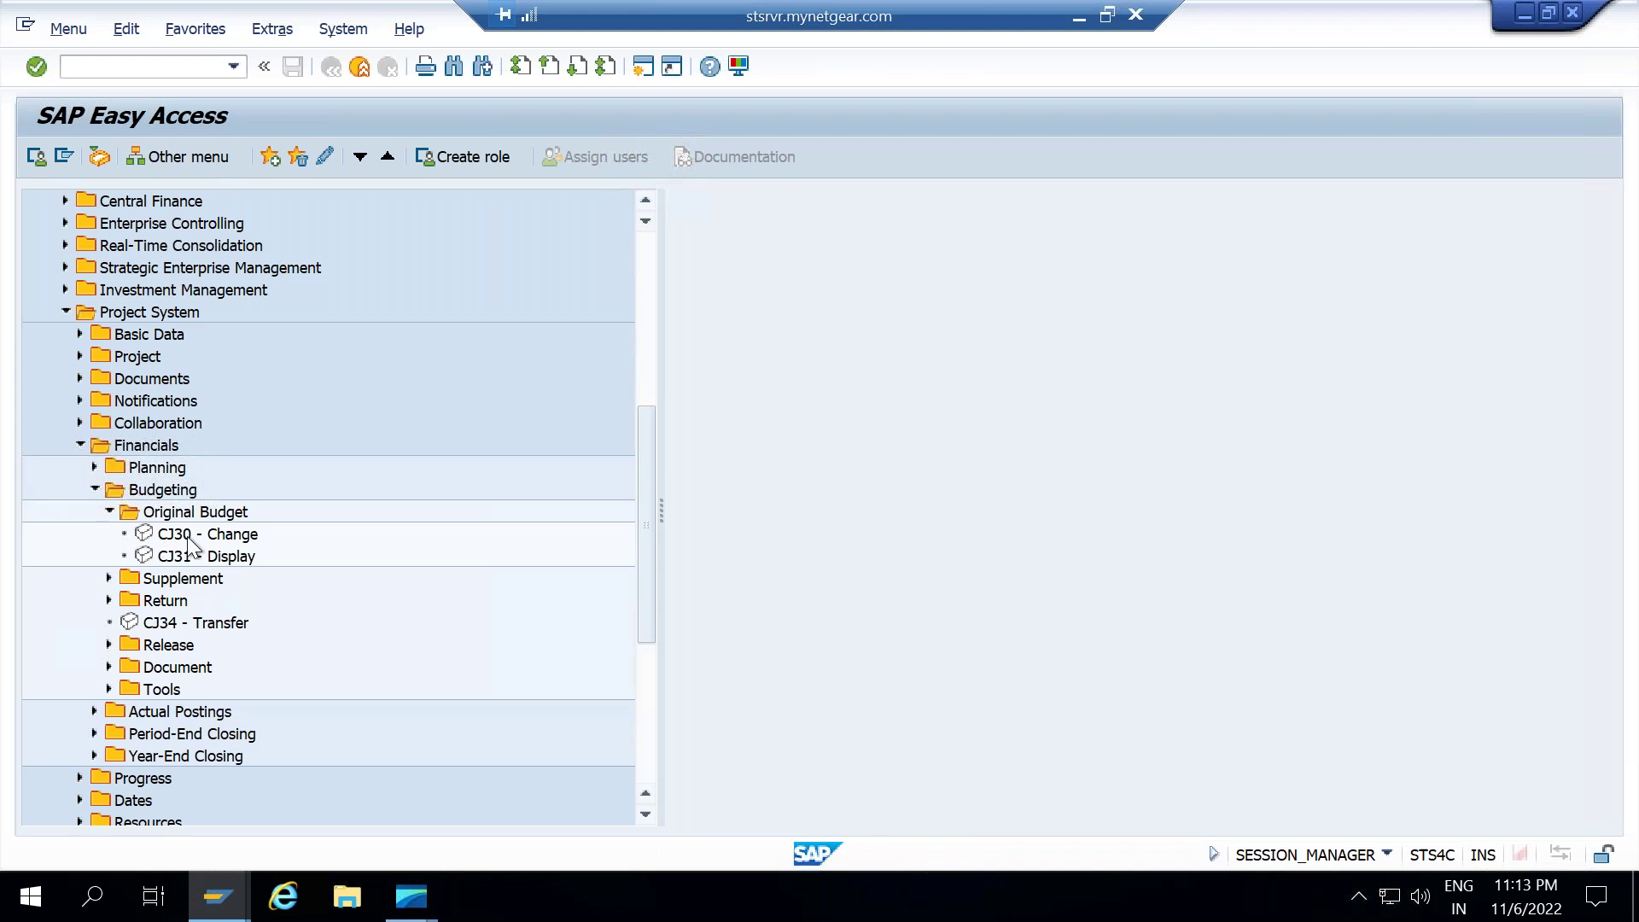
Open the original budget of project K-0002 with transaction CJ30 and widen the WBS Element column.
double_click(188, 536)
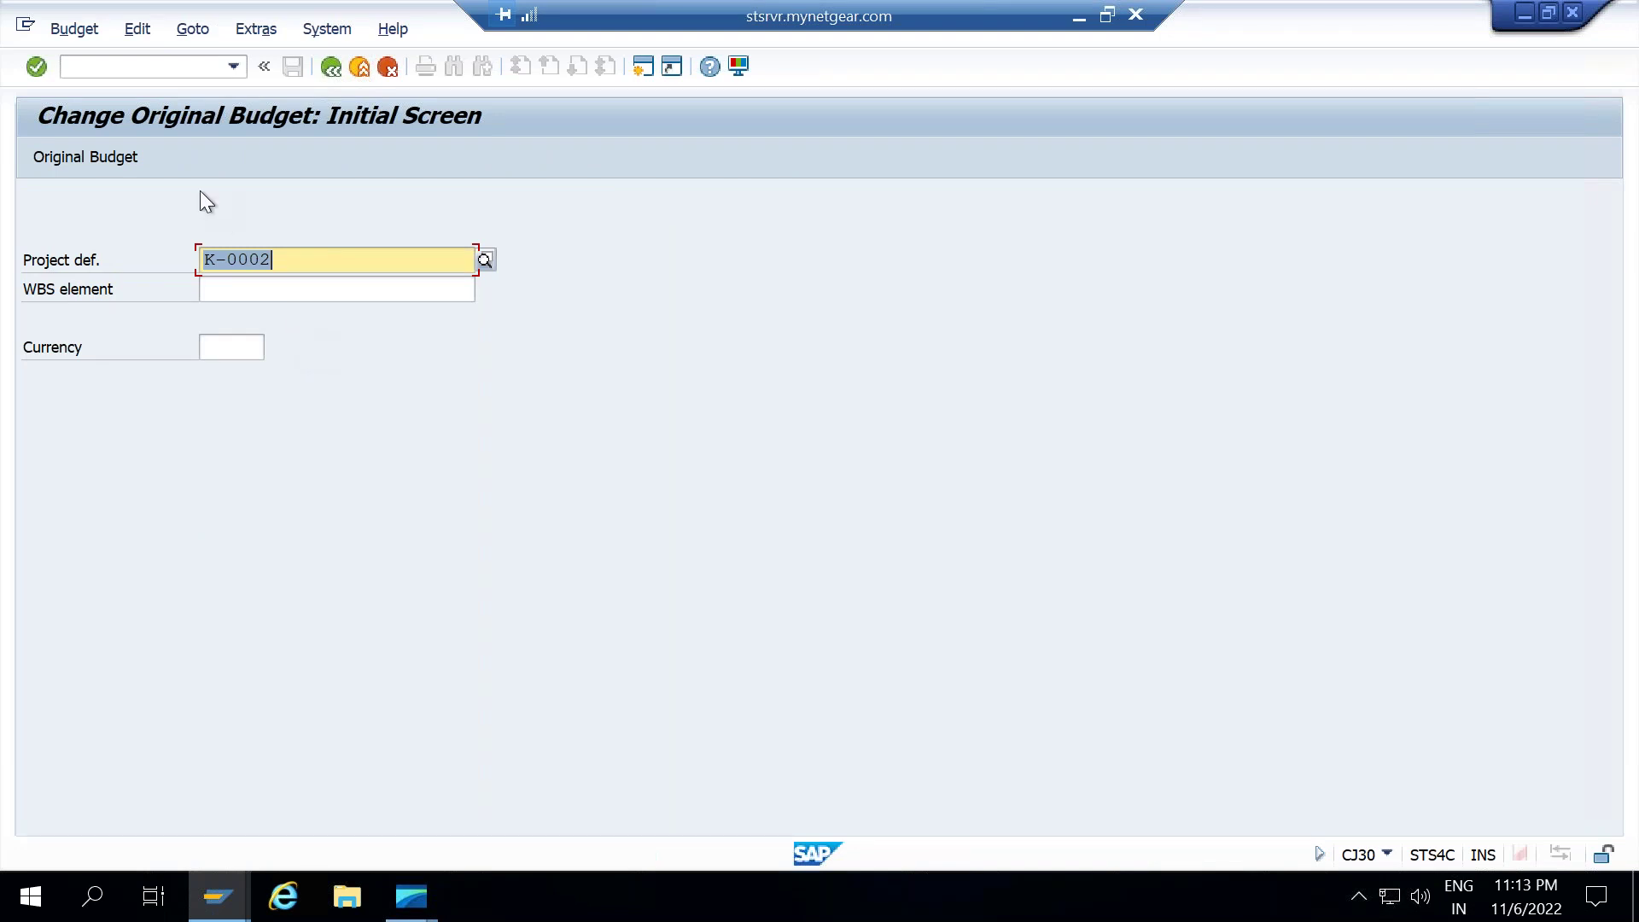
key("Return")
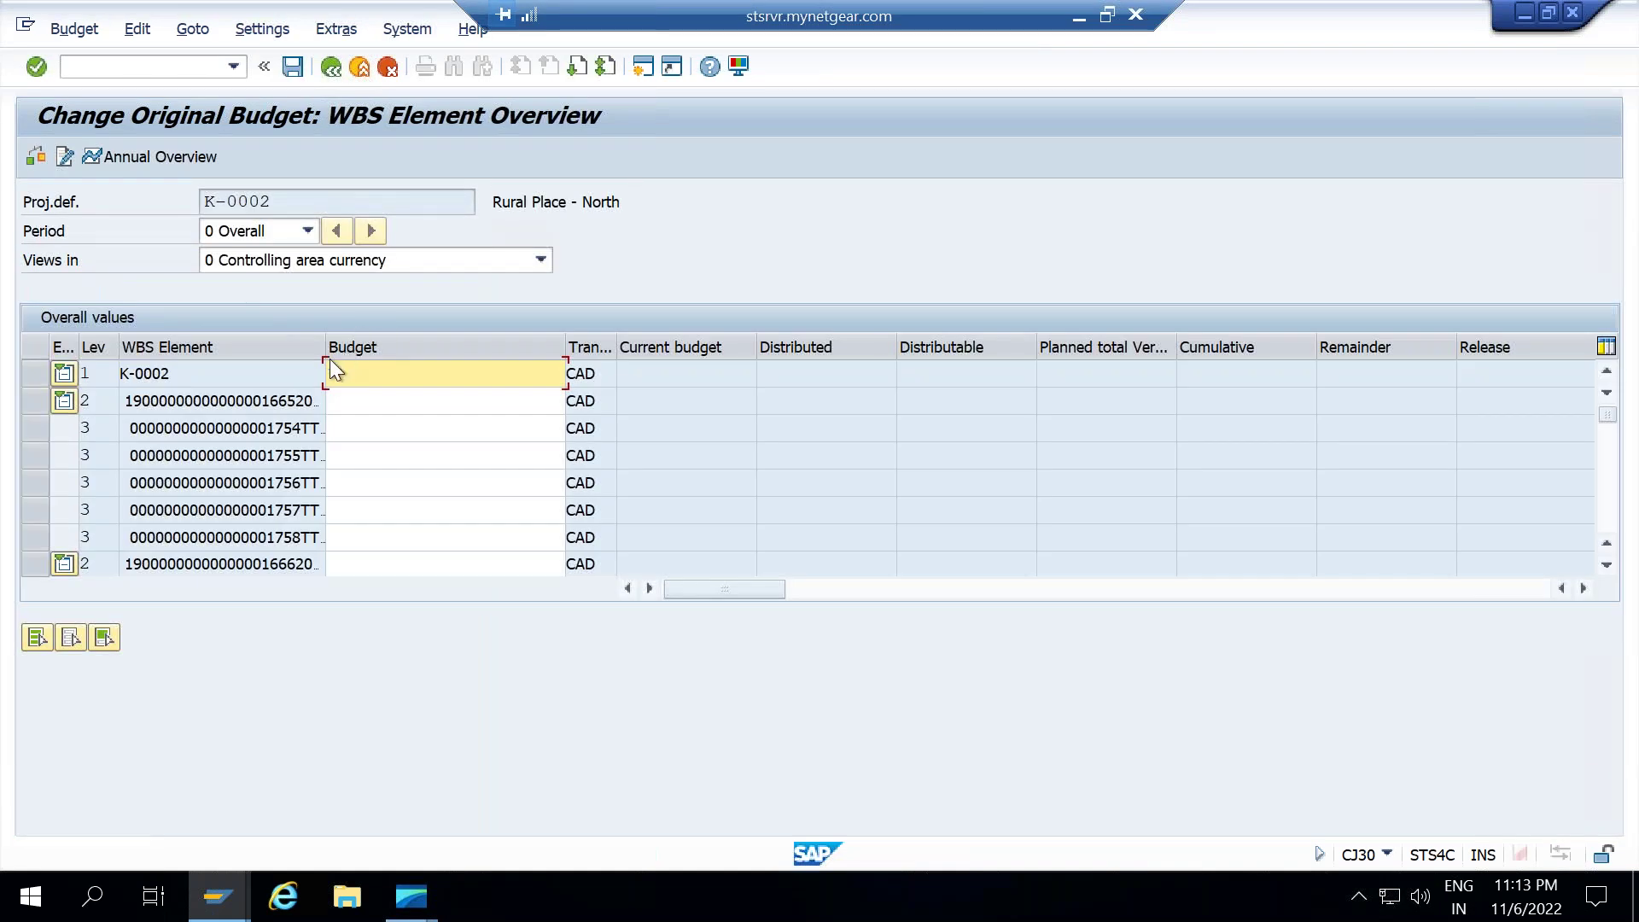
left_click_drag(324, 346, 369, 347)
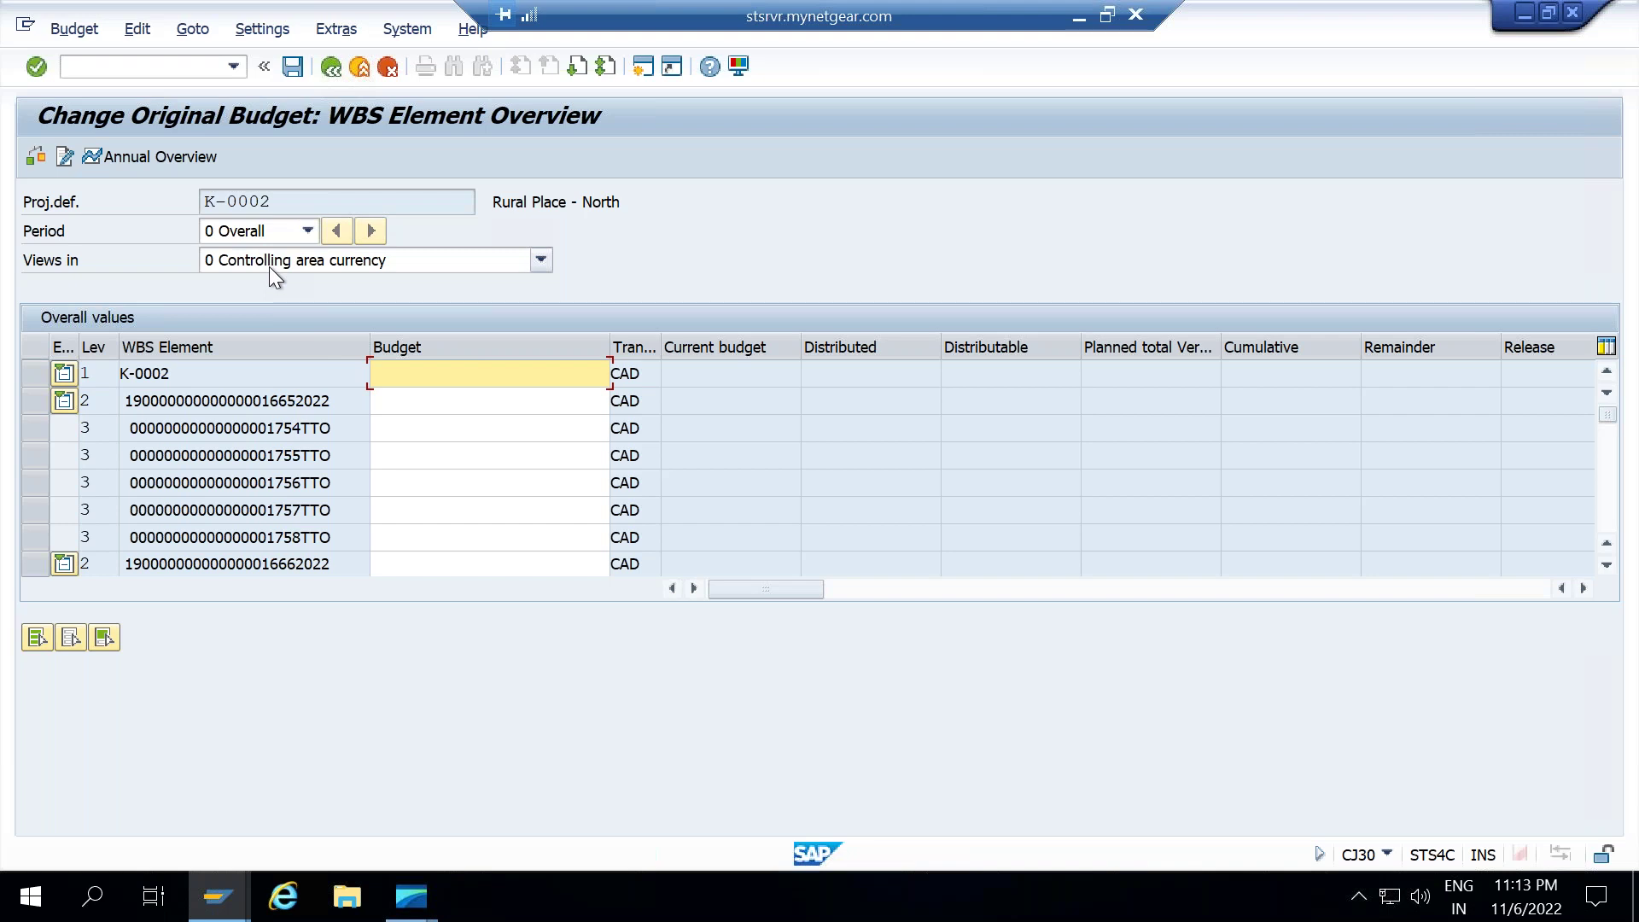
left_click(269, 266)
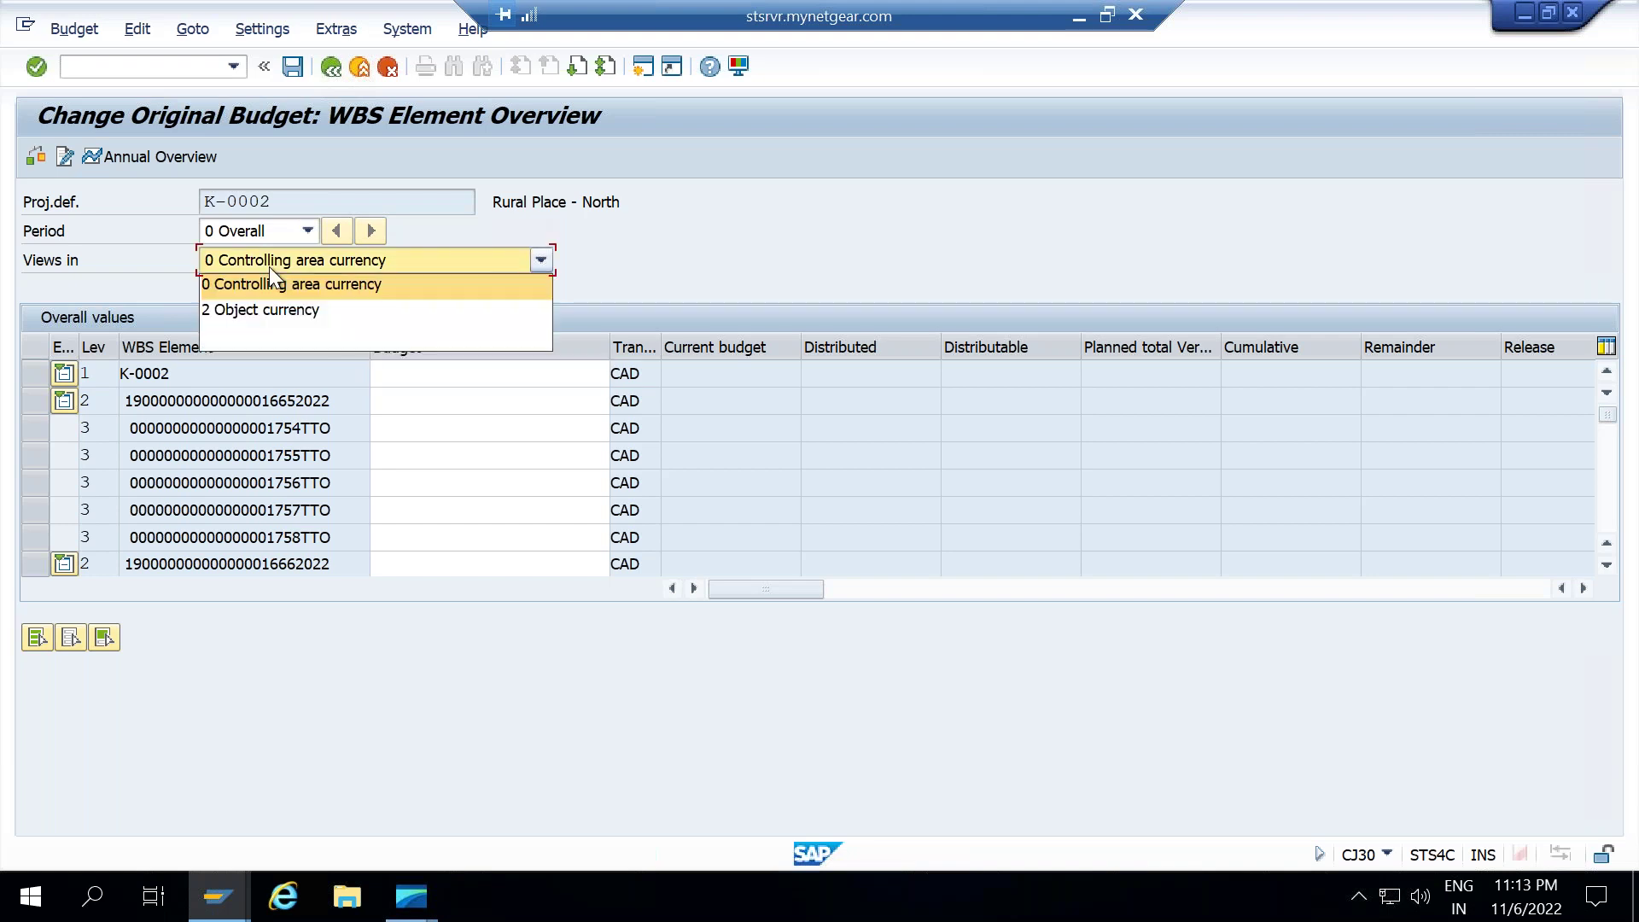
left_click(693, 228)
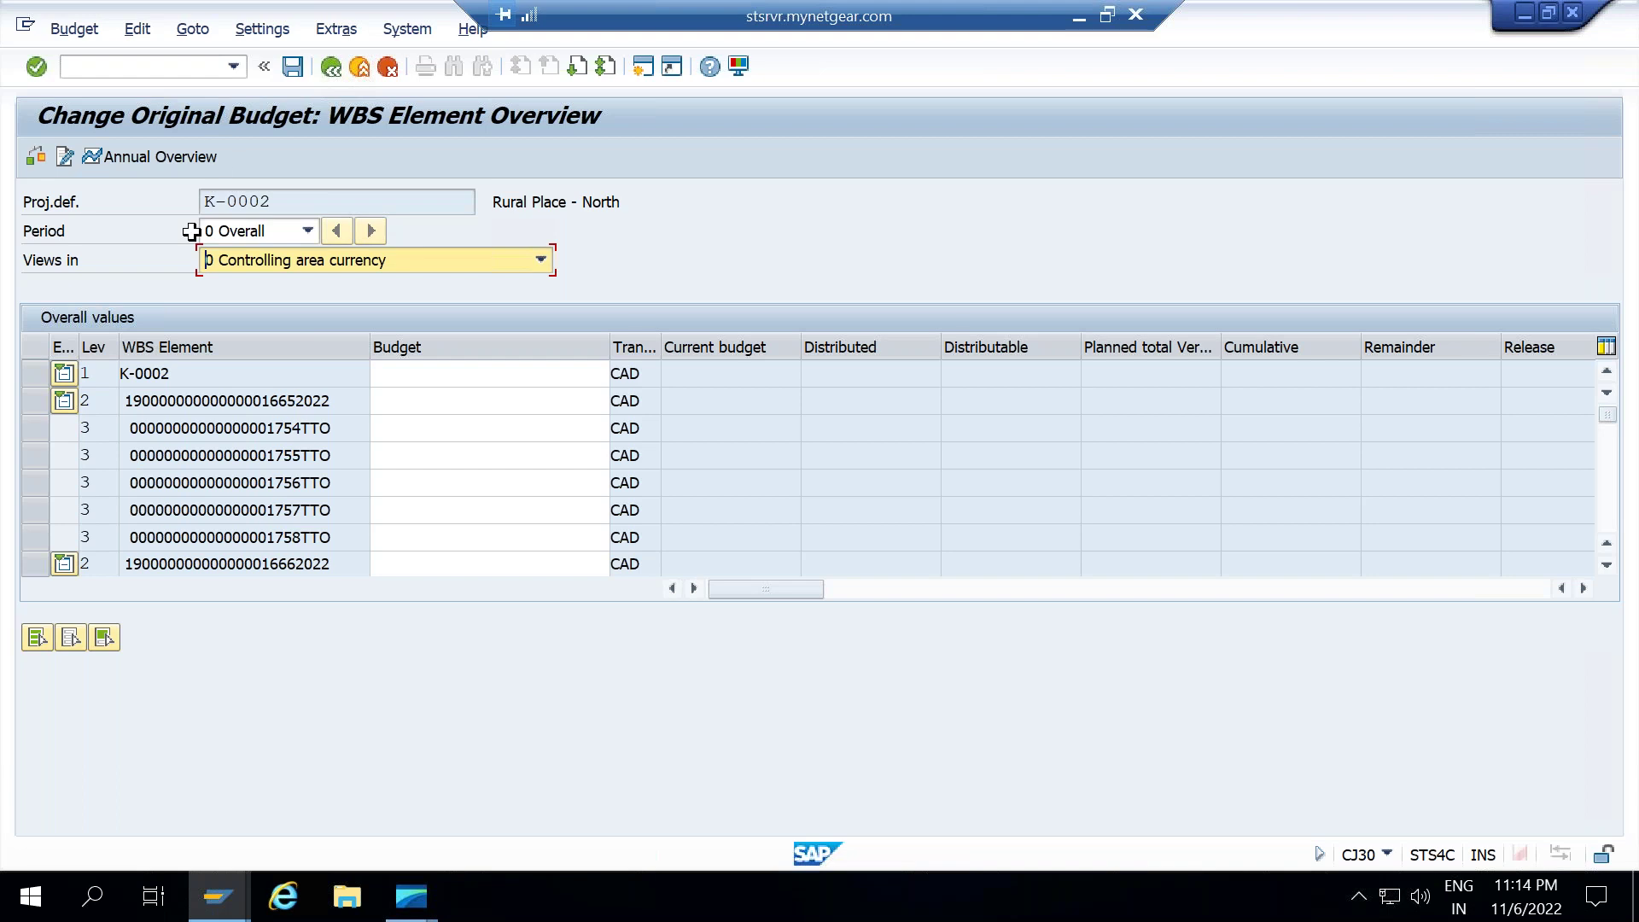
Set the display options to identify the WBS elements in the overview using descriptions.
left_click(248, 29)
left_click(249, 29)
left_click(248, 29)
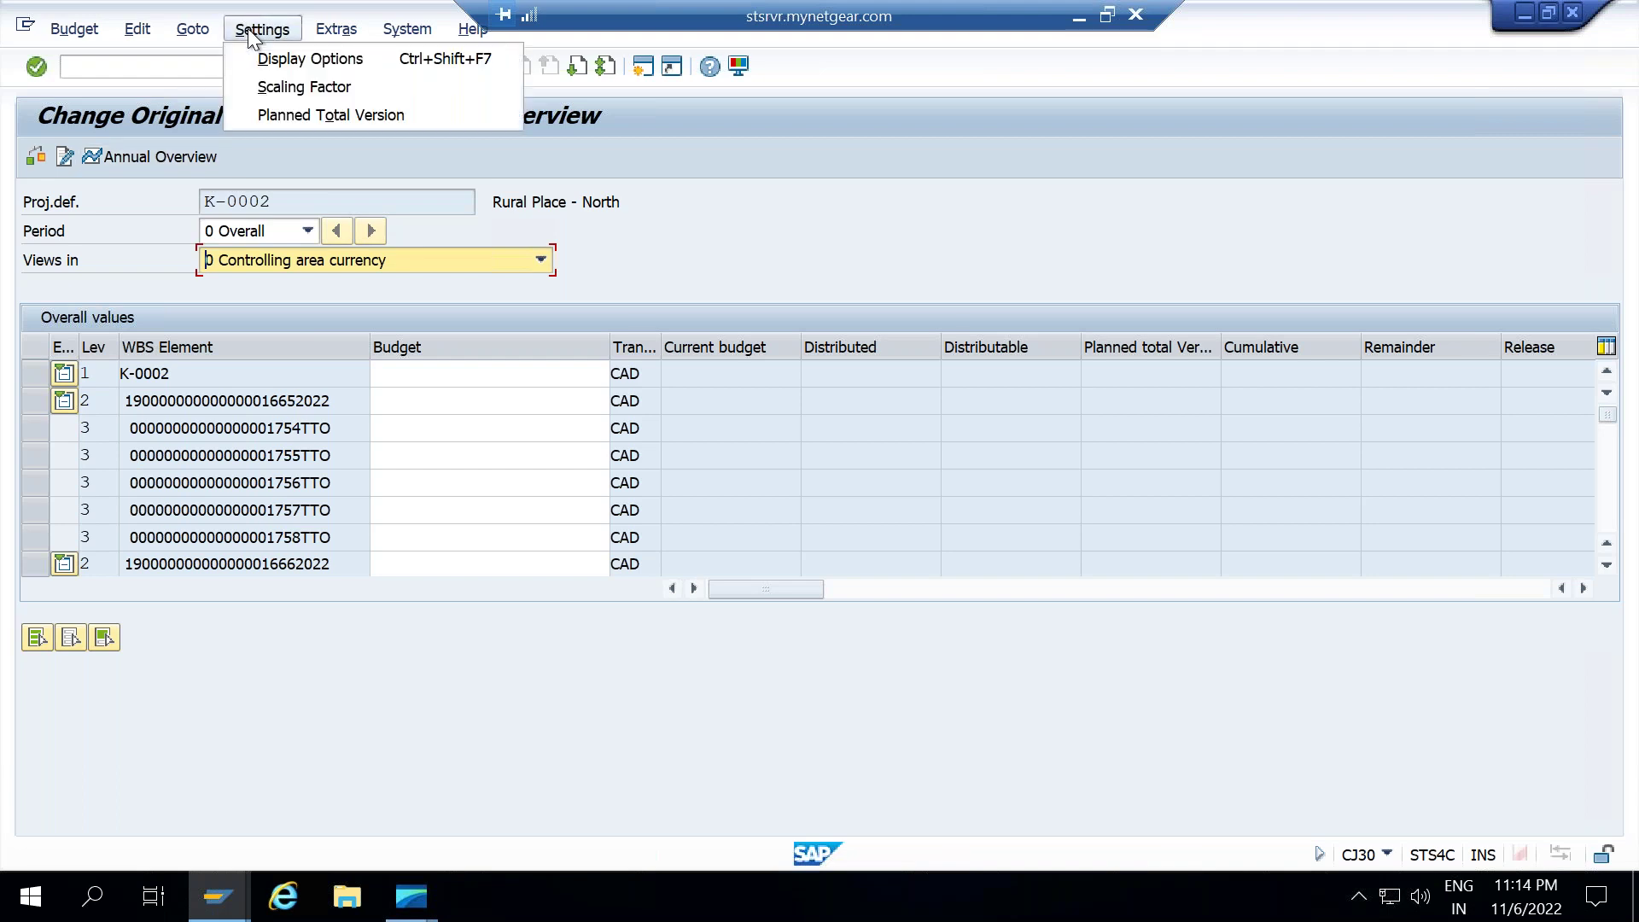
left_click(263, 56)
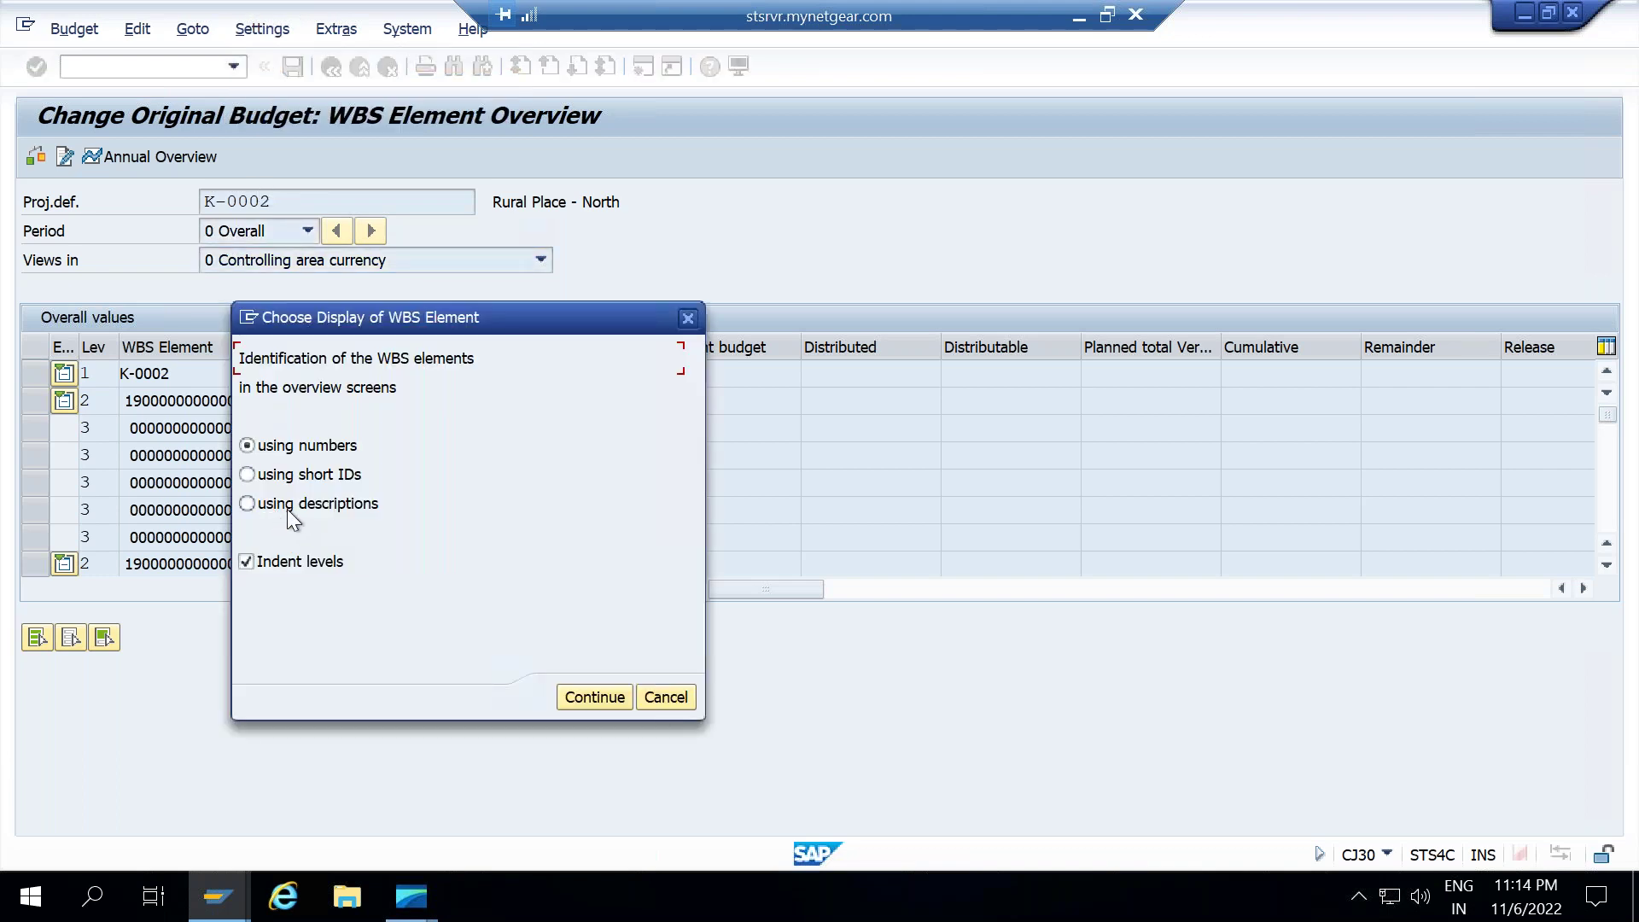
left_click(568, 688)
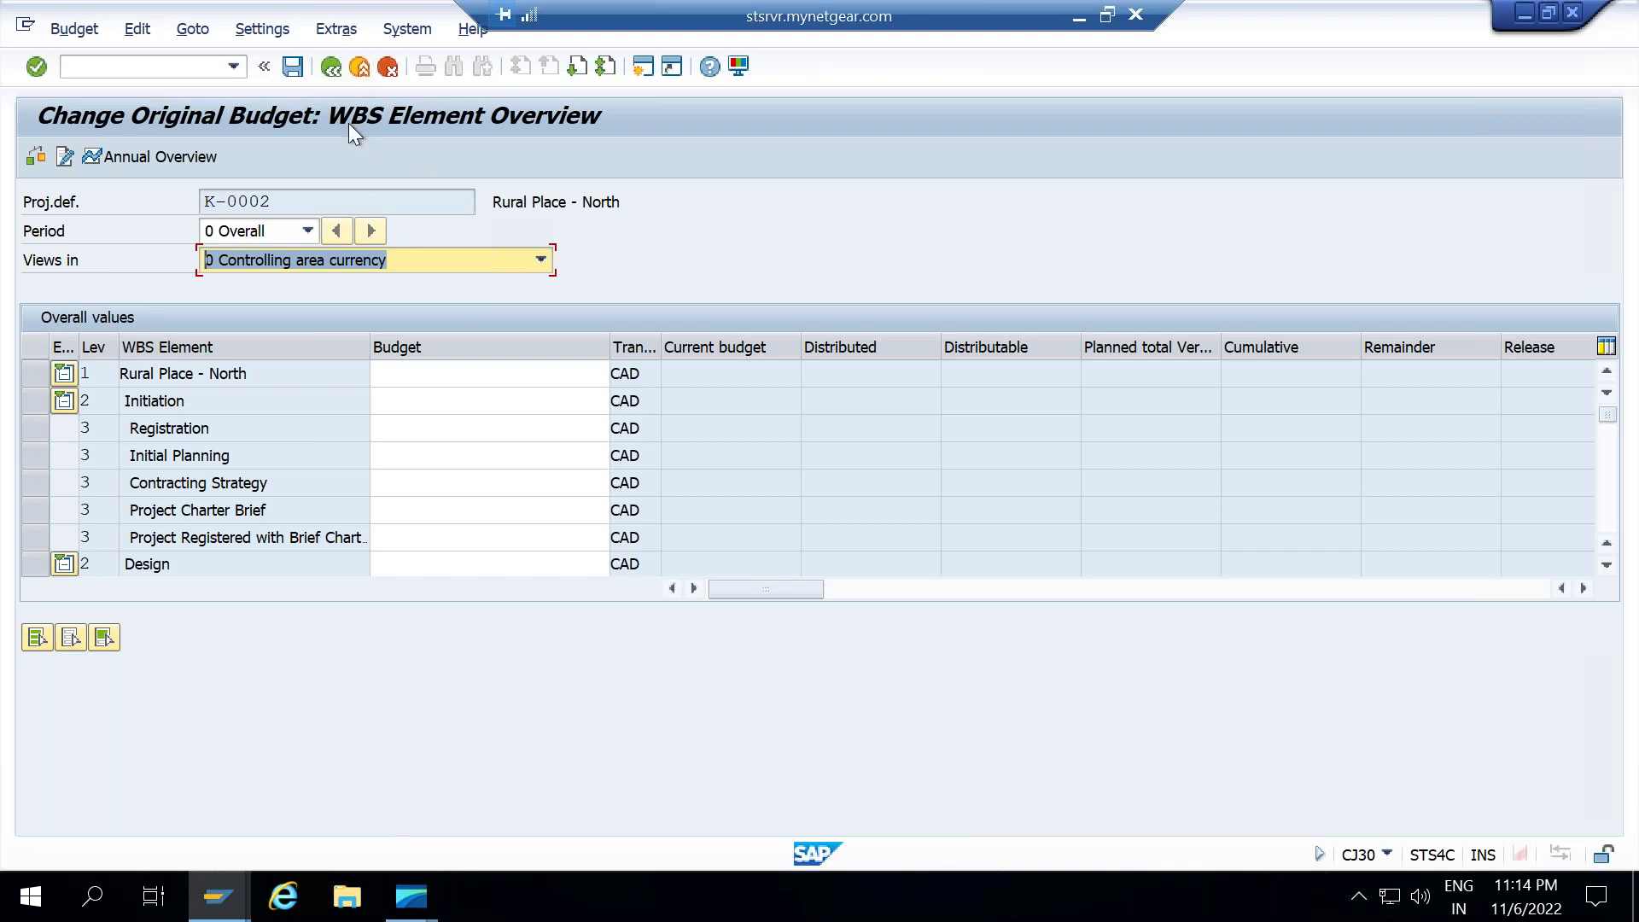
Exit the original budget transaction to SAP Easy Access and switch to the Fiori launchpad Home window.
left_click(330, 67)
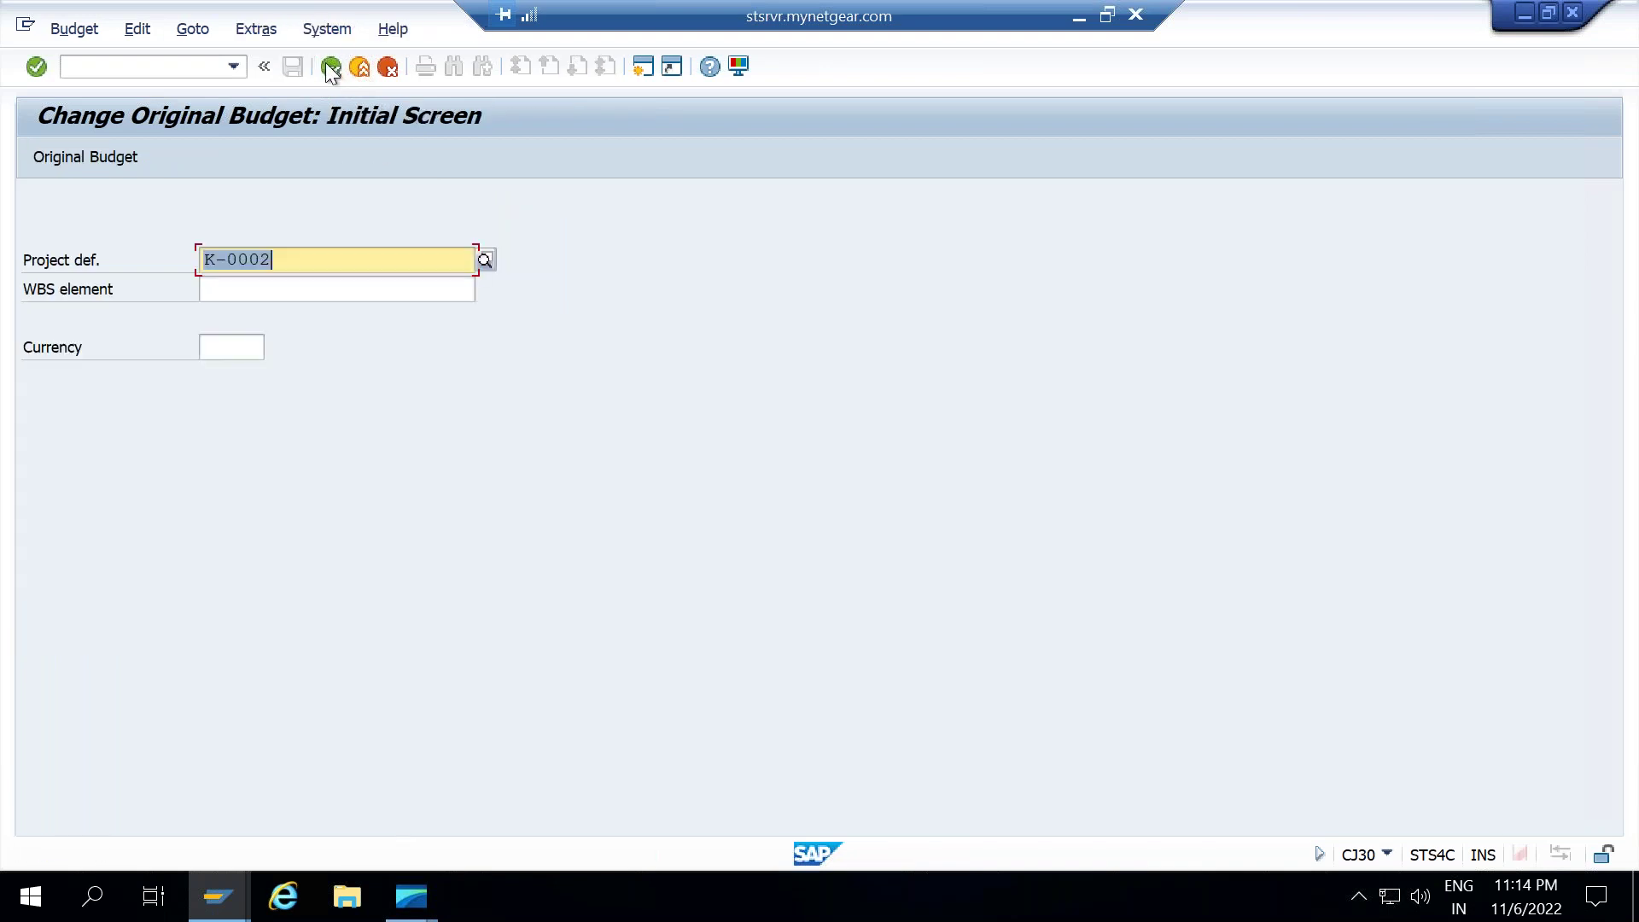
left_click(330, 67)
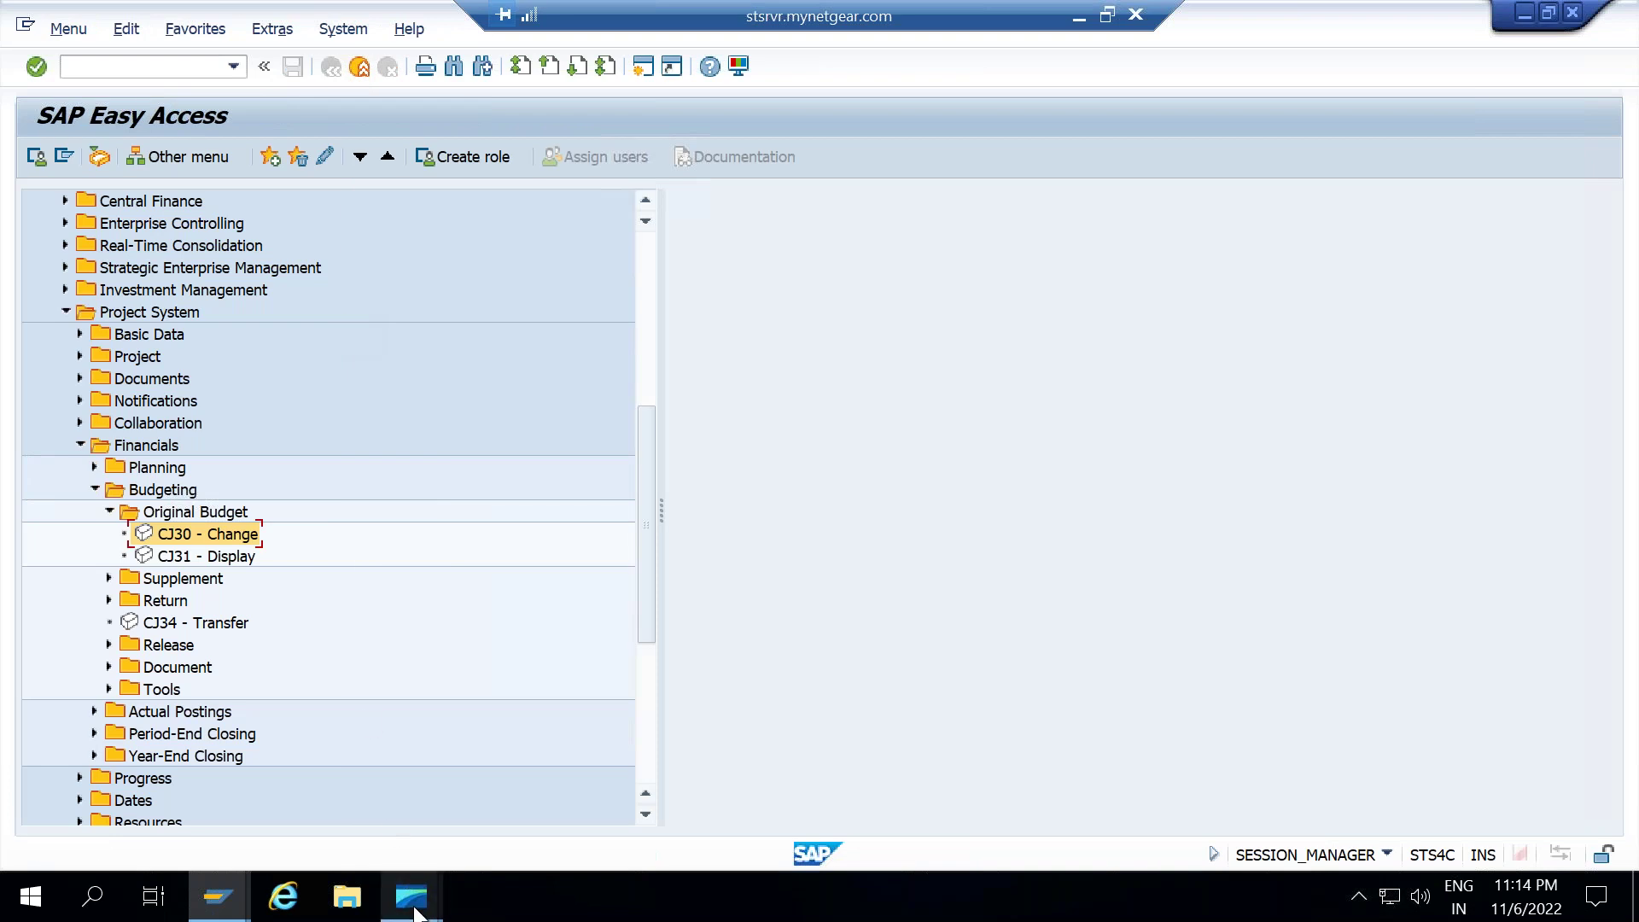
mouse_move(414, 912)
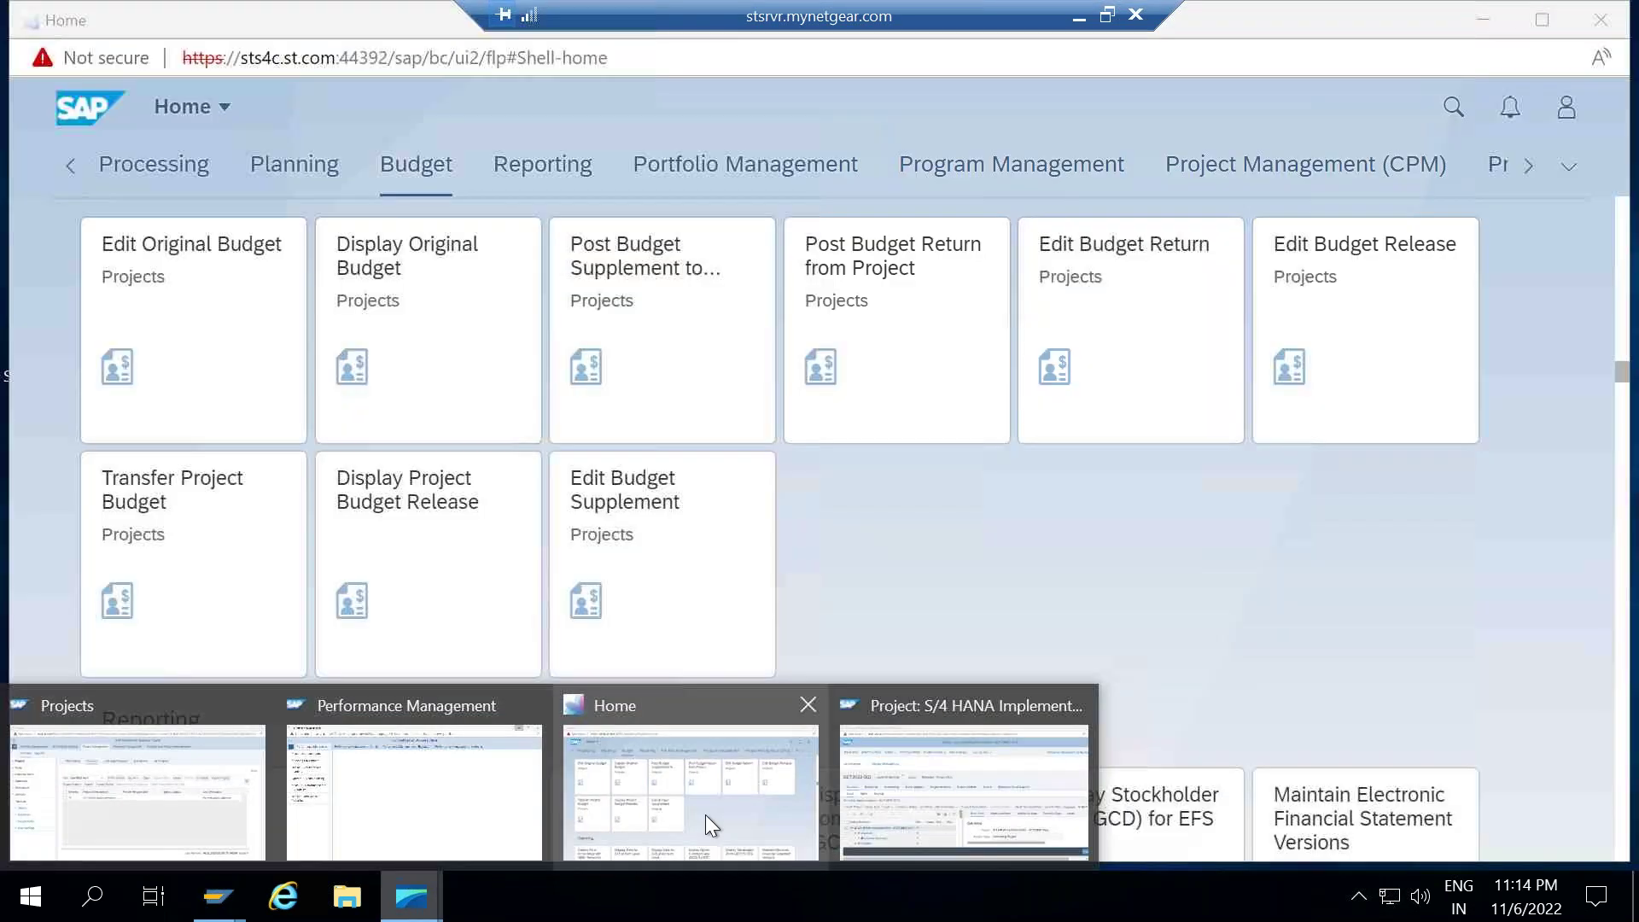
left_click(706, 814)
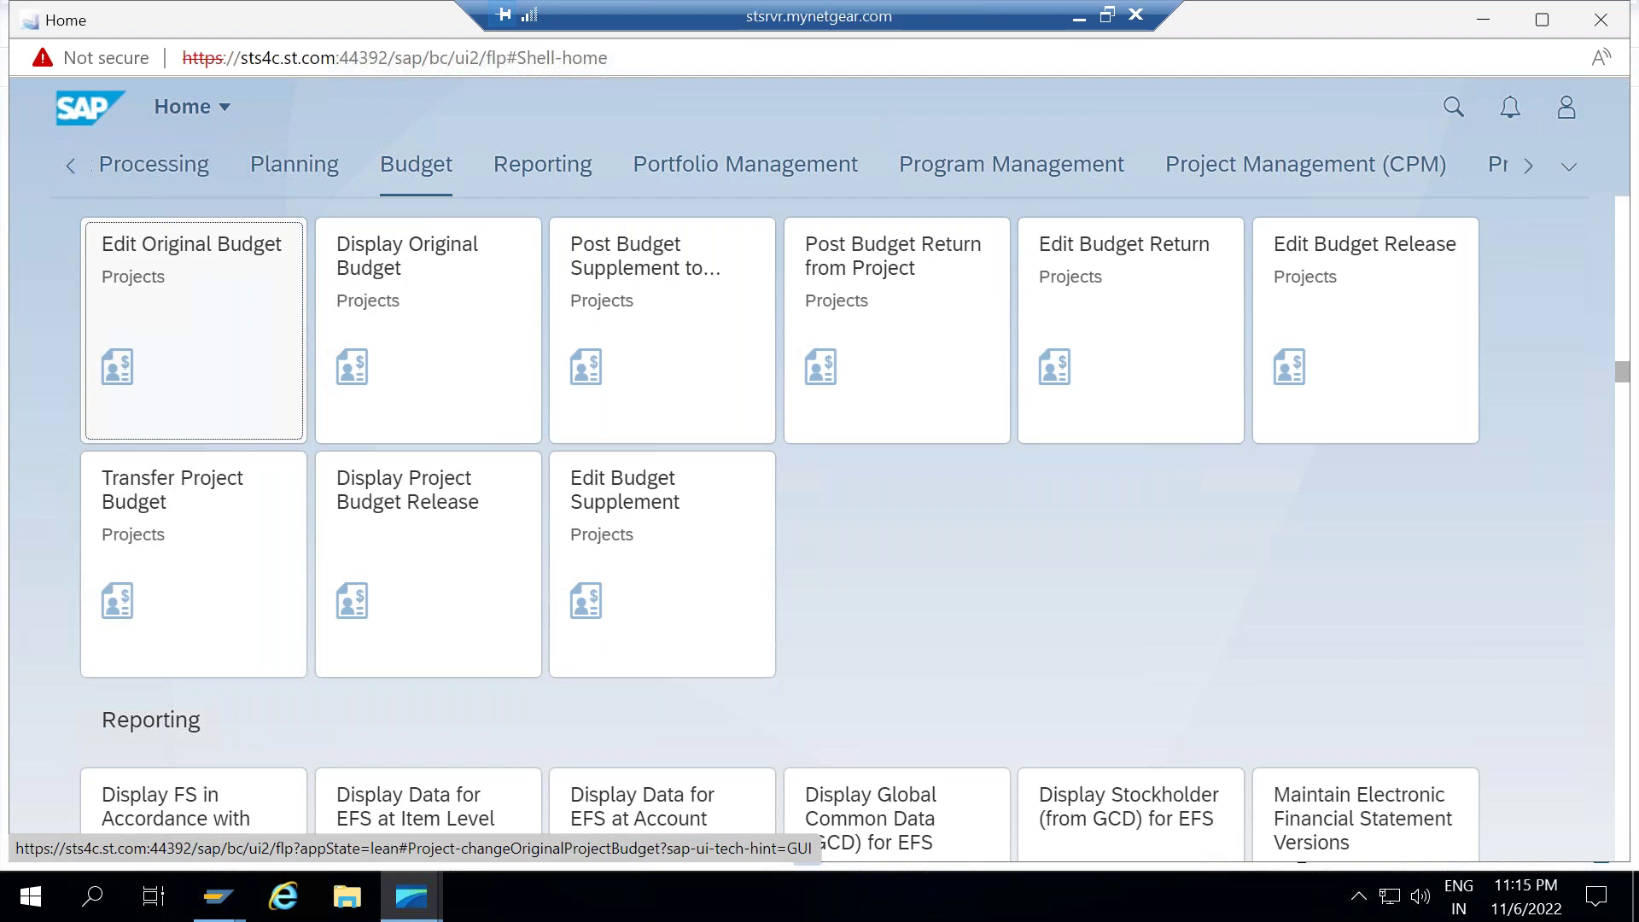
Open the Edit Original Budget app for project K-0002, saving controlling area 0001 as a user parameter.
left_click(194, 329)
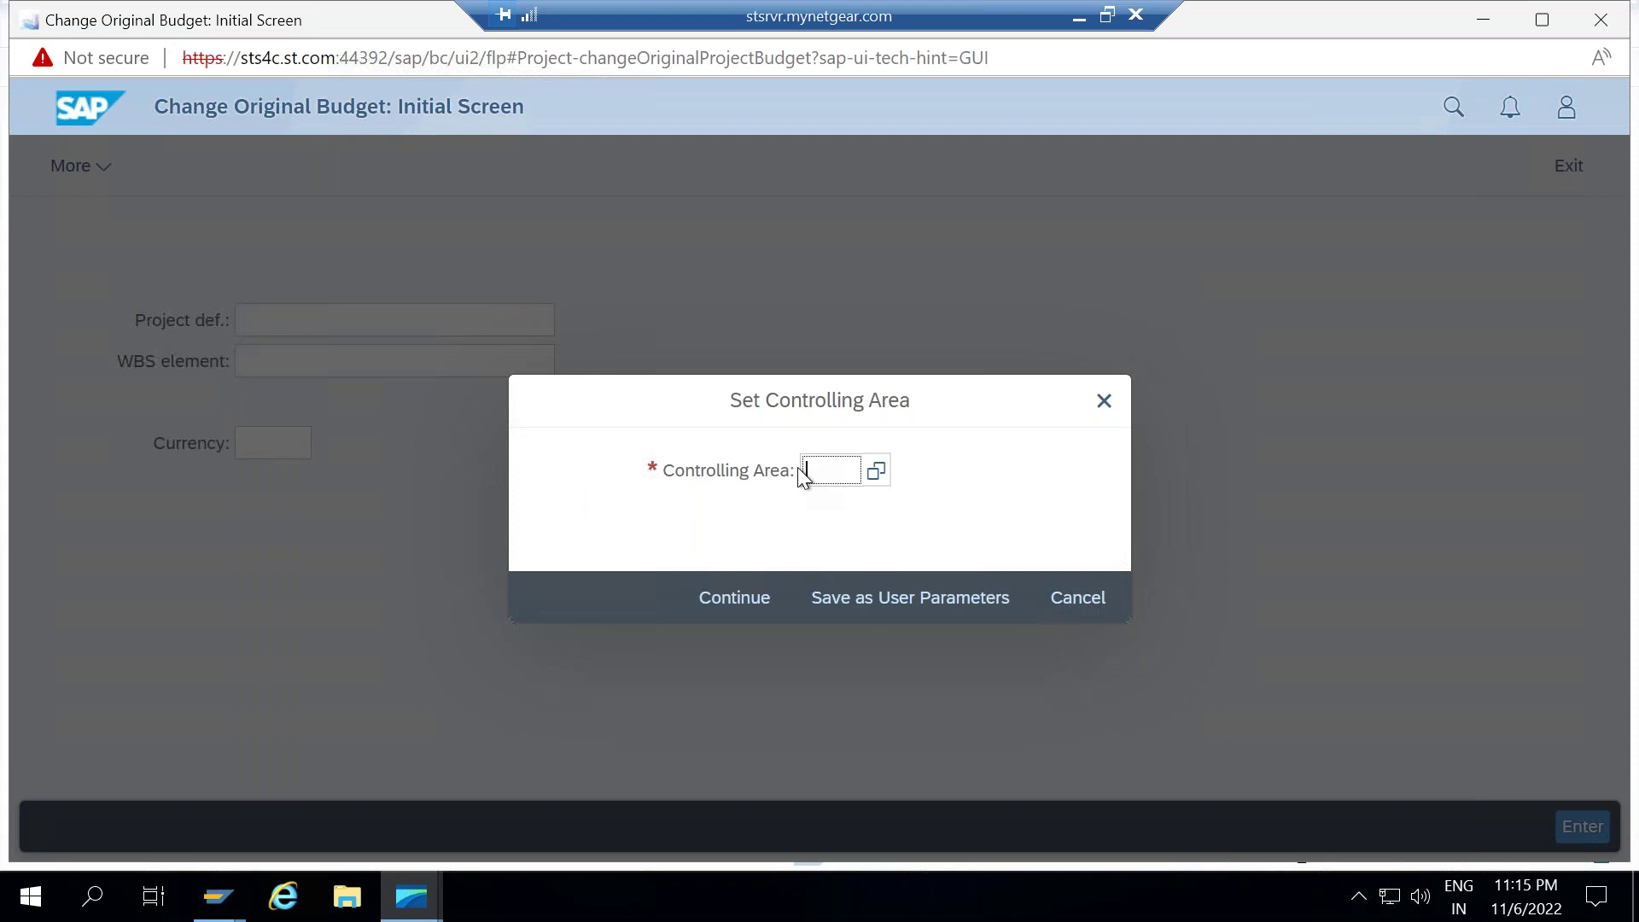
type("0001")
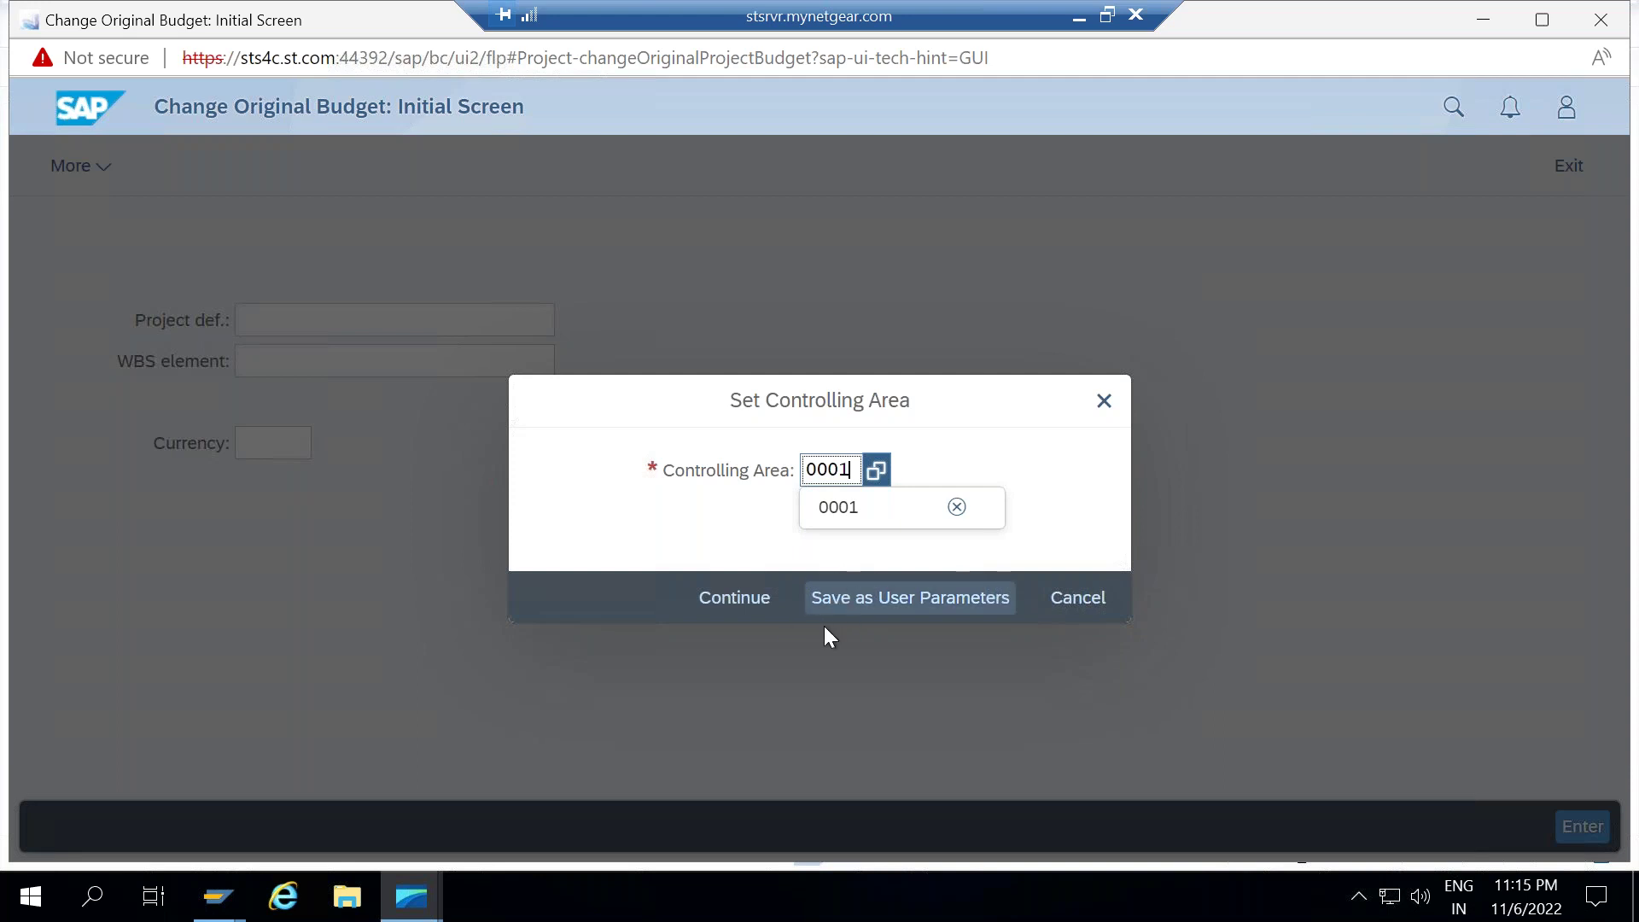
left_click(907, 614)
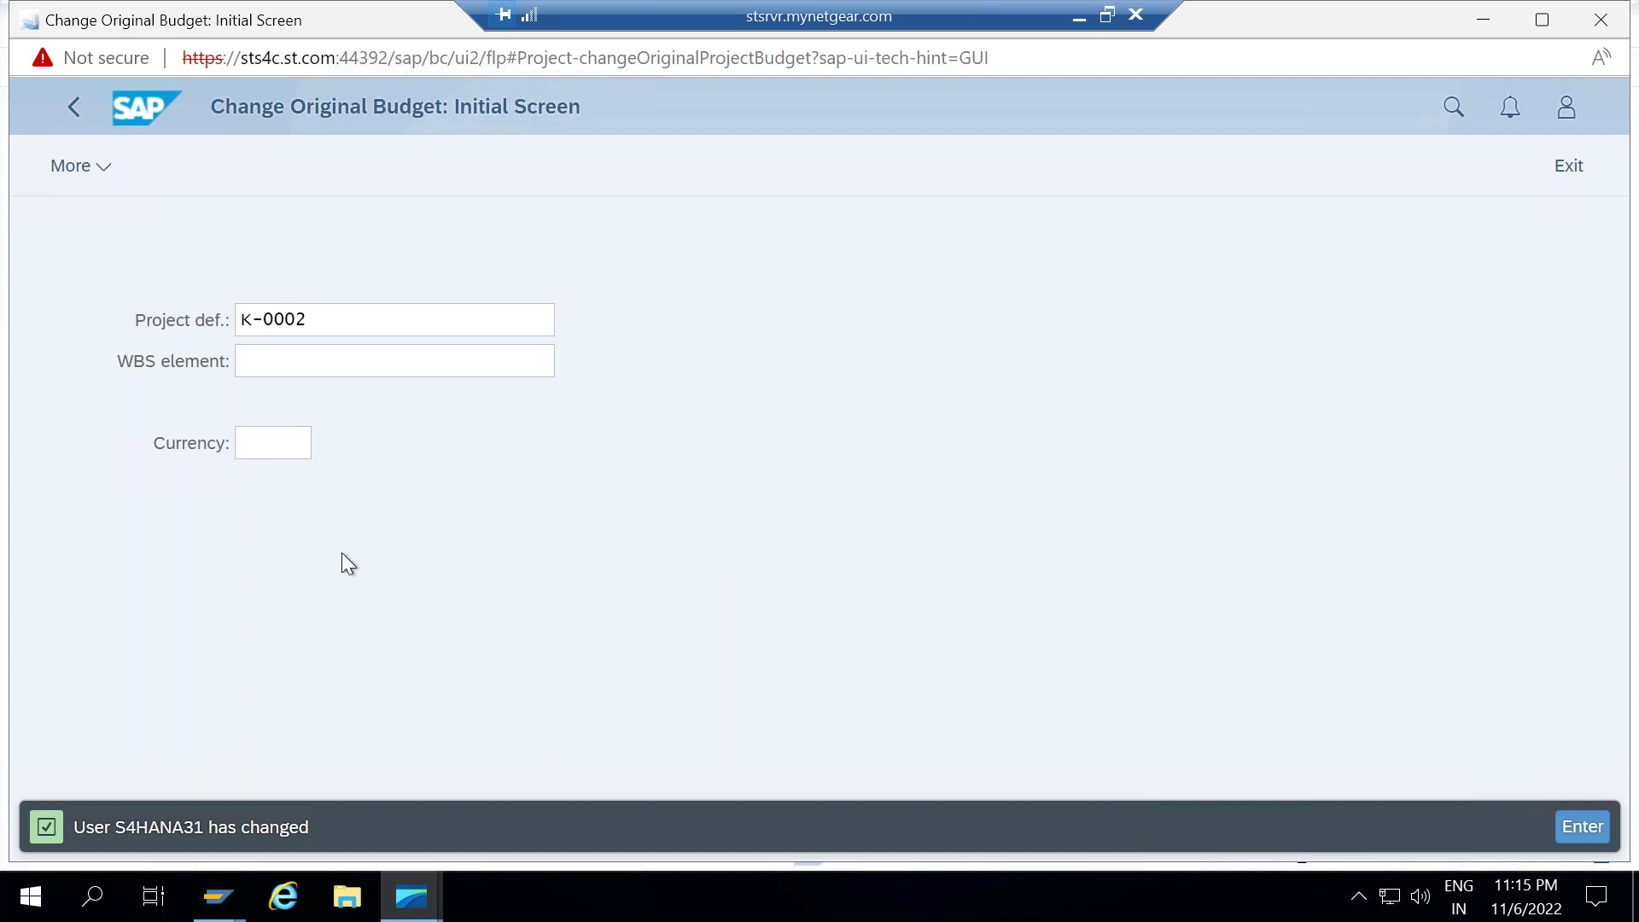
key("Return")
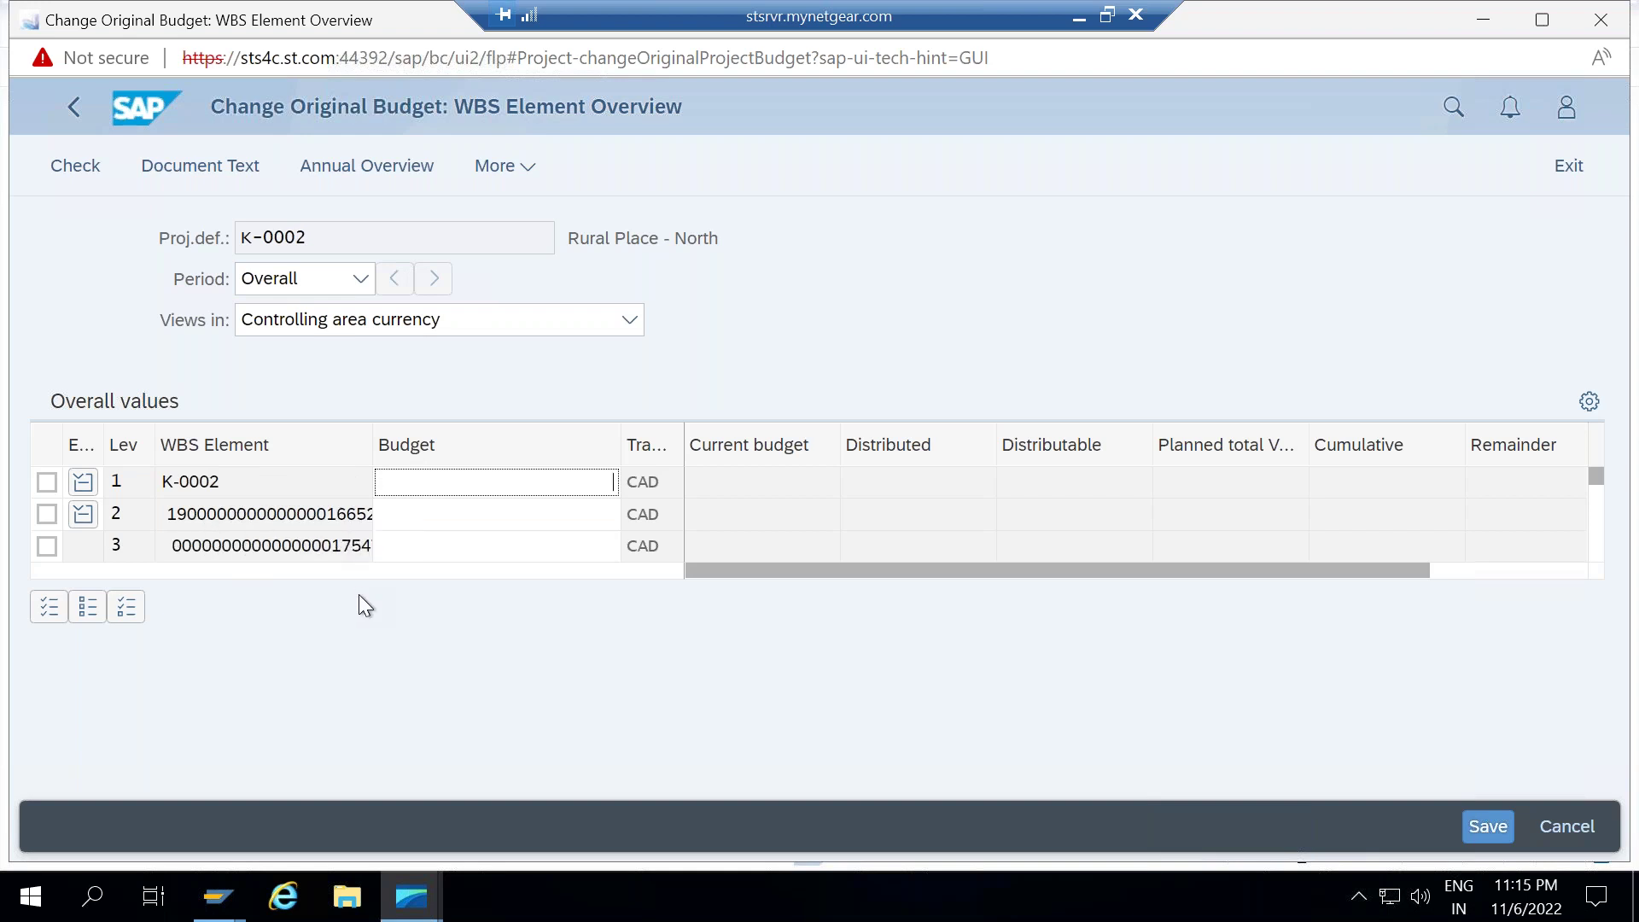
Set the display options to identify the WBS elements in the Change Original Budget overview using descriptions.
left_click(529, 170)
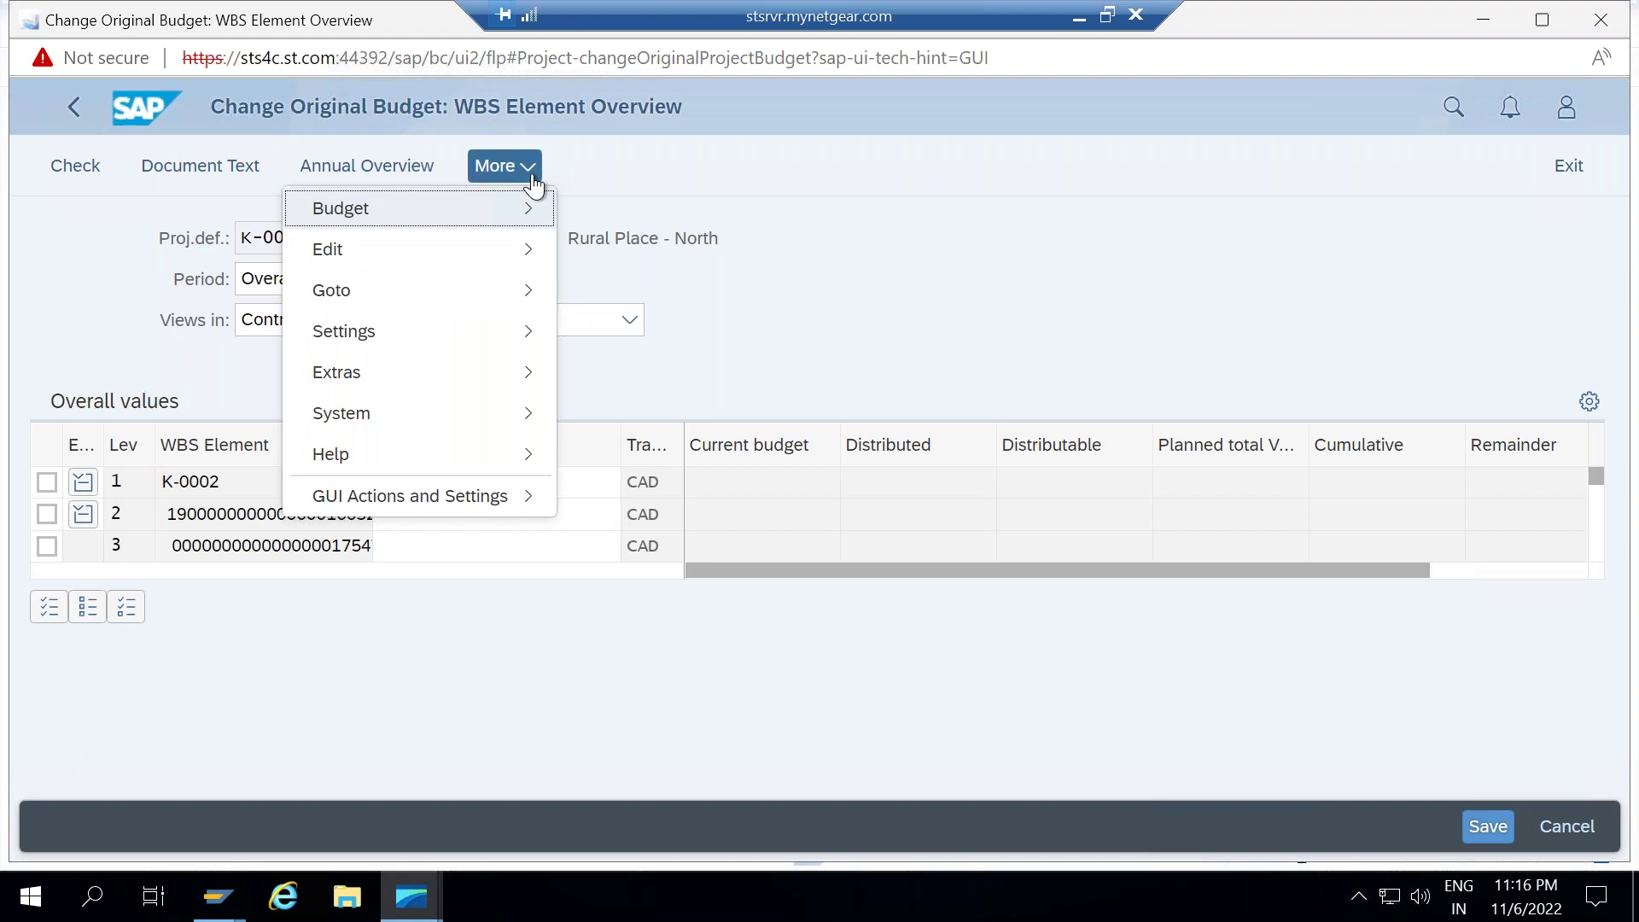
mouse_move(497, 253)
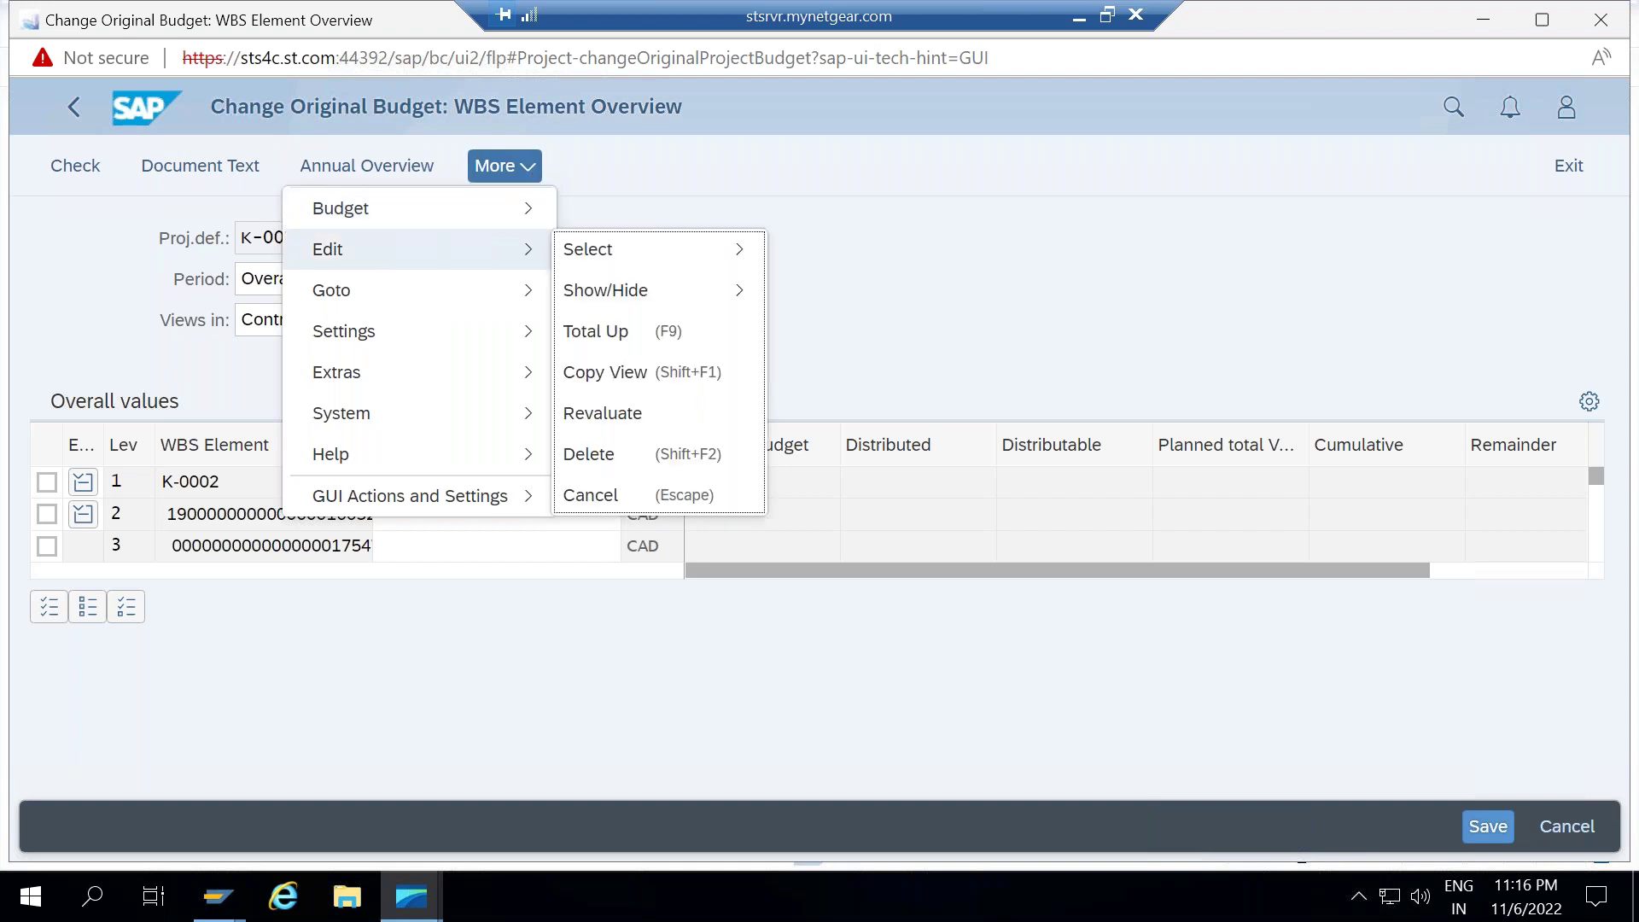
mouse_move(498, 326)
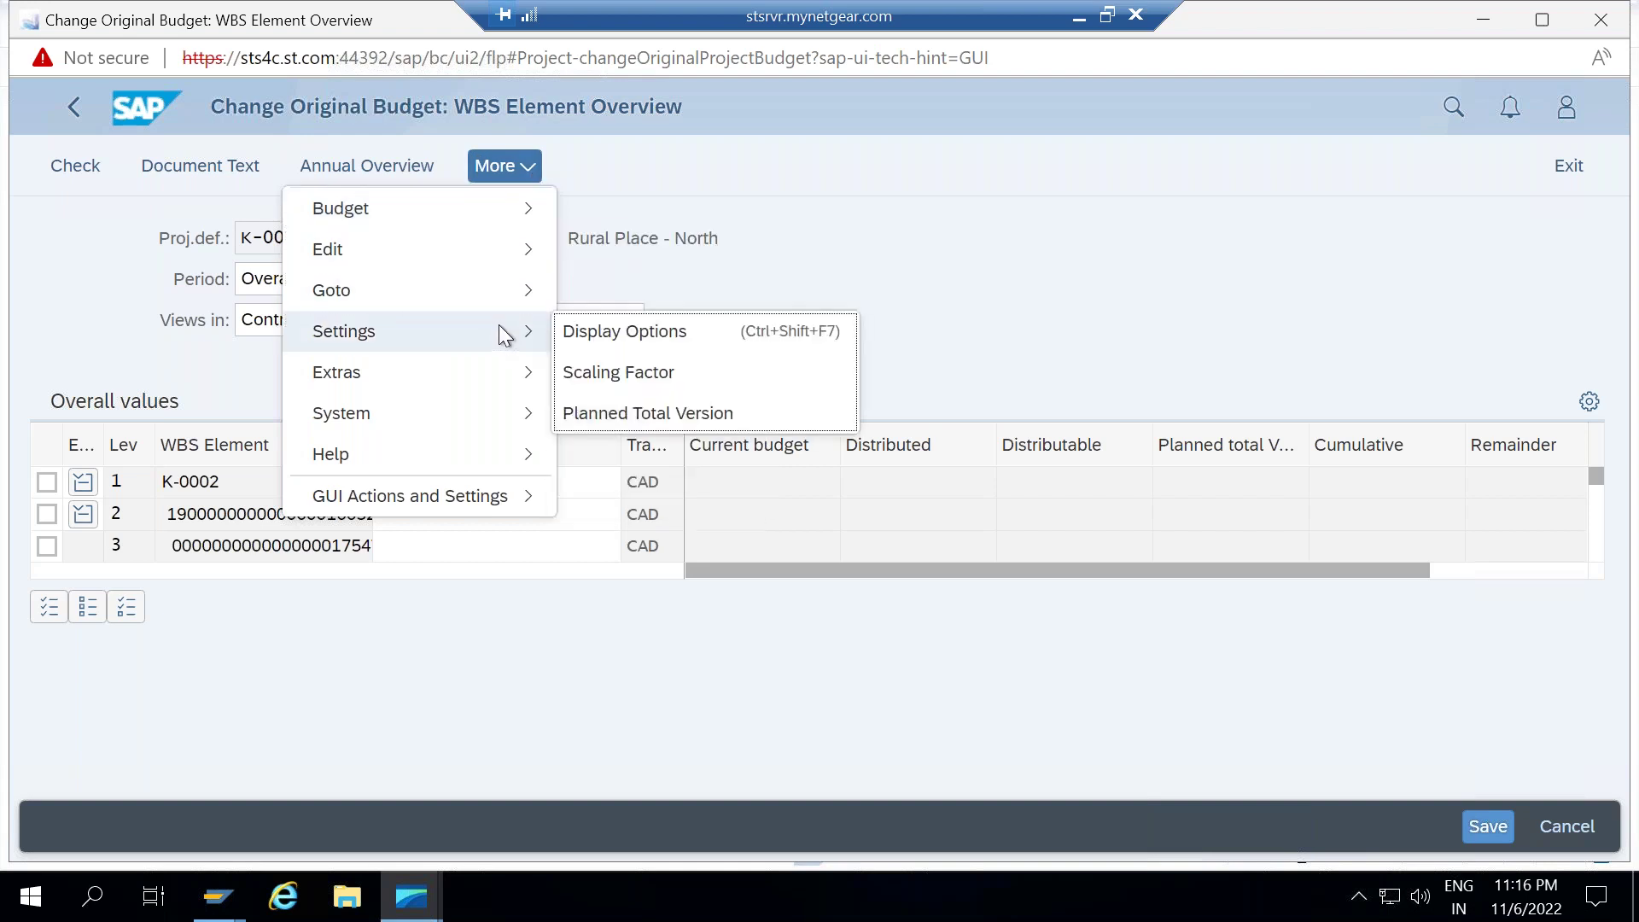
left_click(629, 331)
left_click(566, 490)
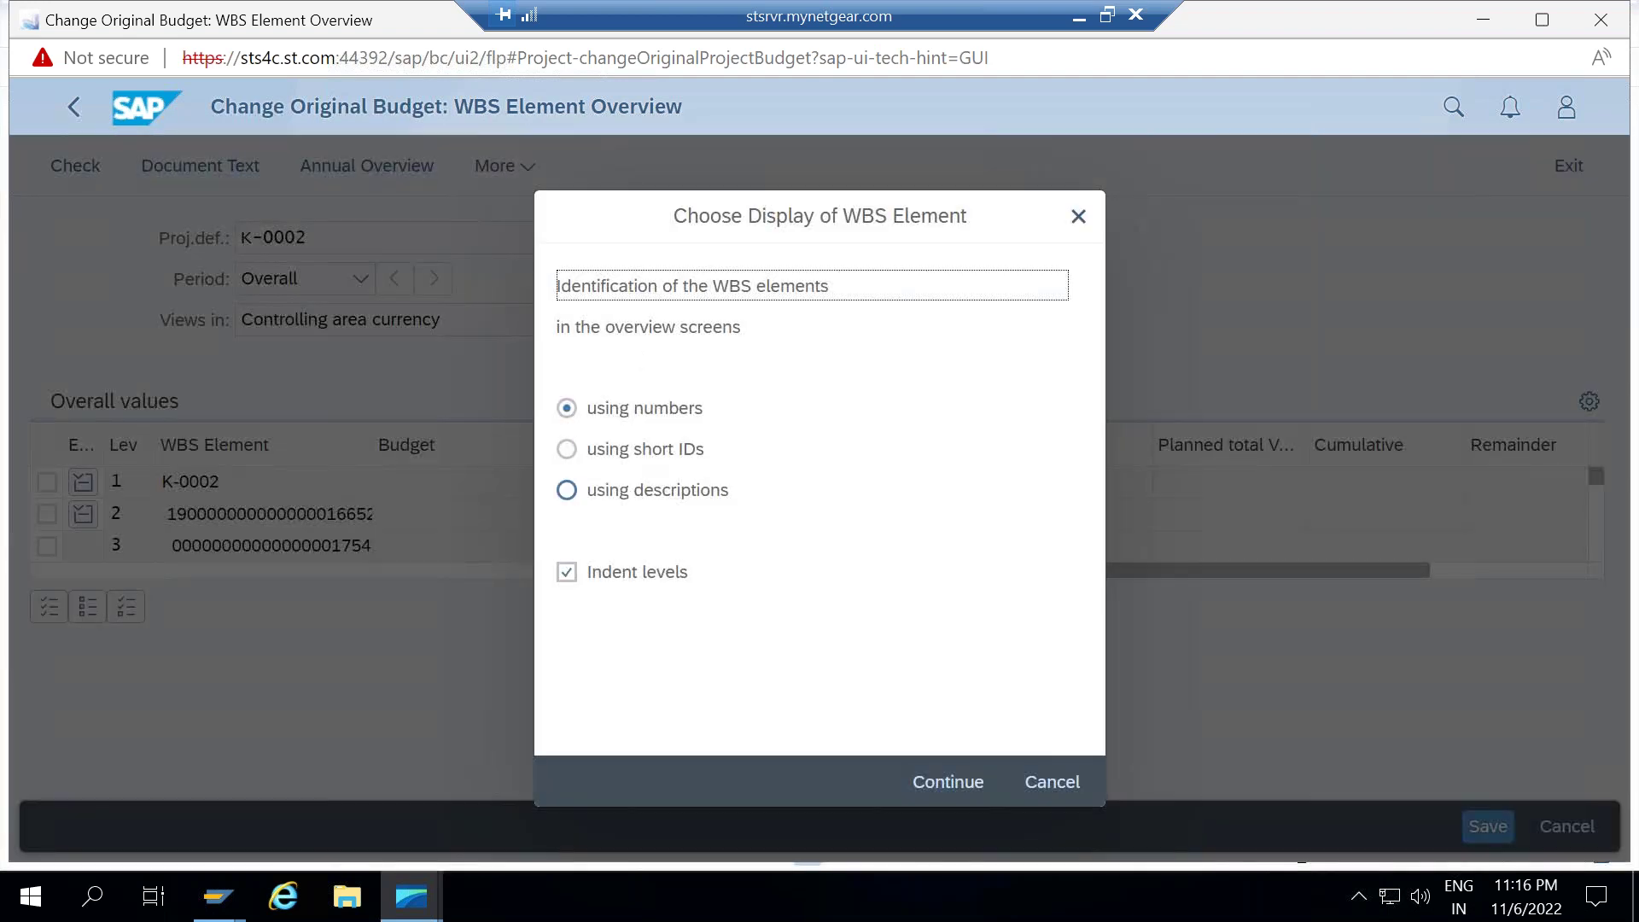
left_click(947, 782)
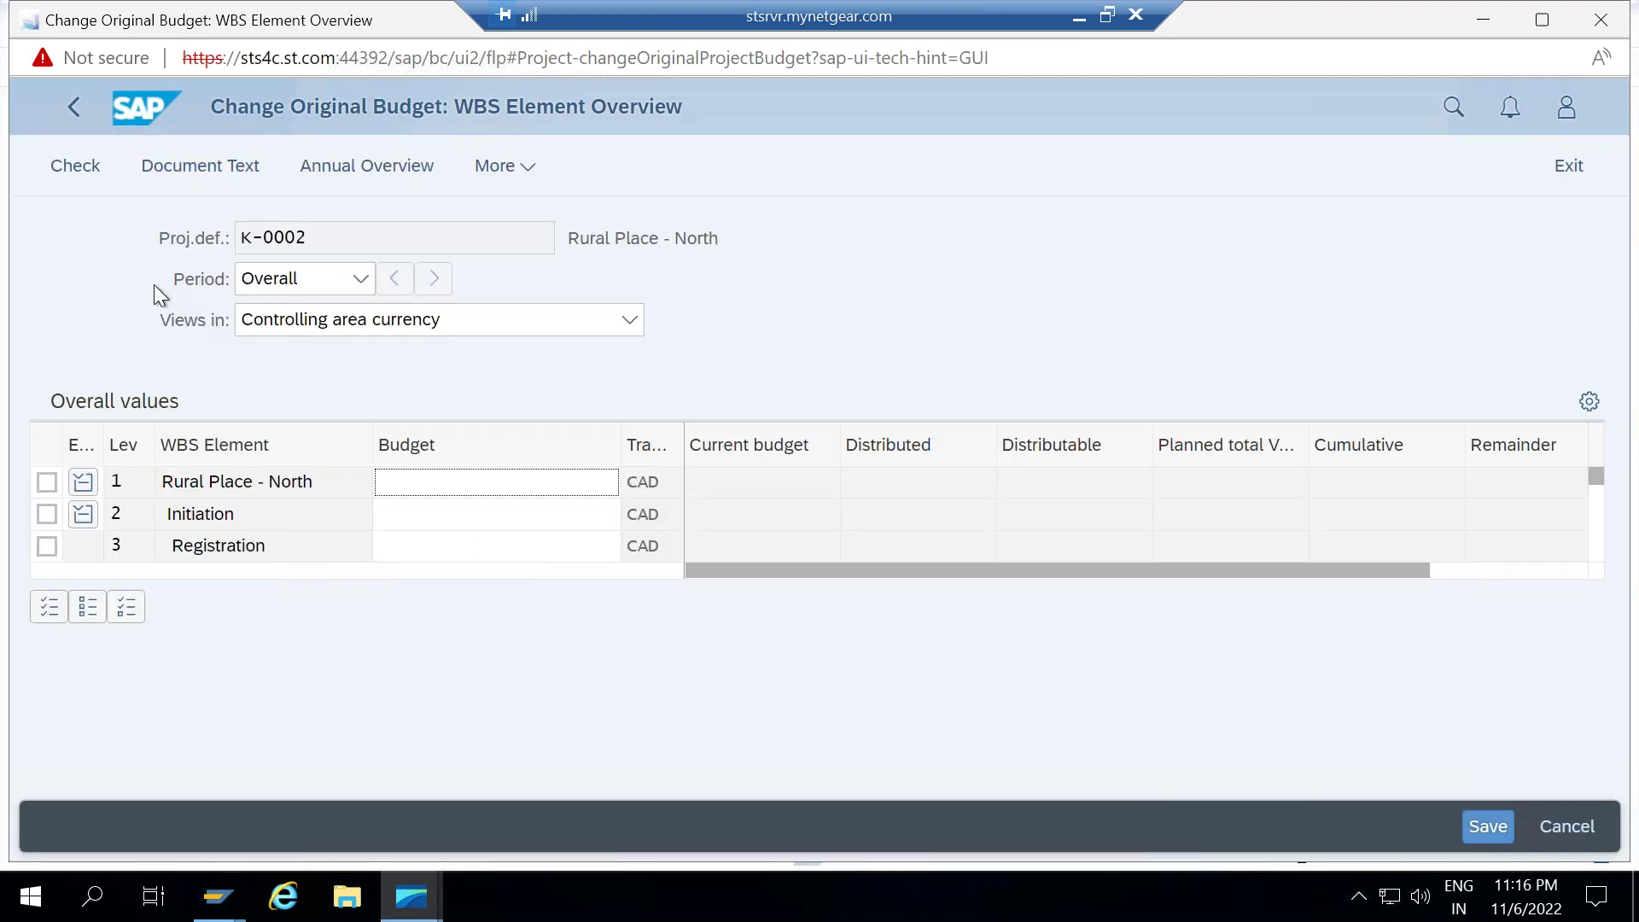
Examine the available budget periods for project K-0002 and return to the launchpad Home page.
left_click(309, 295)
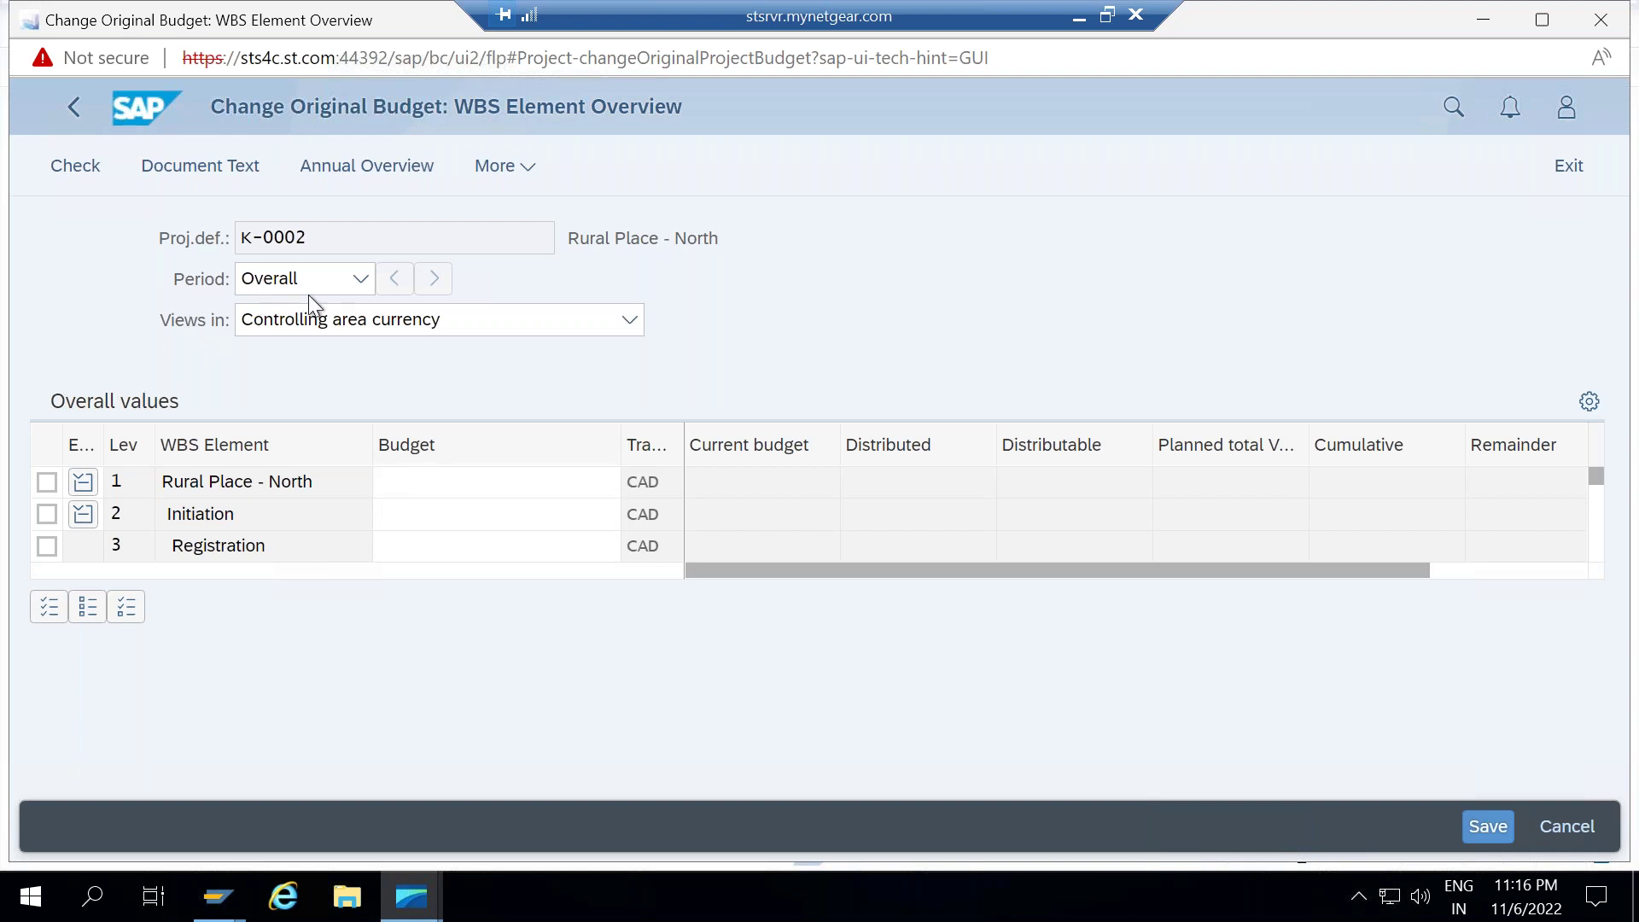
left_click(326, 288)
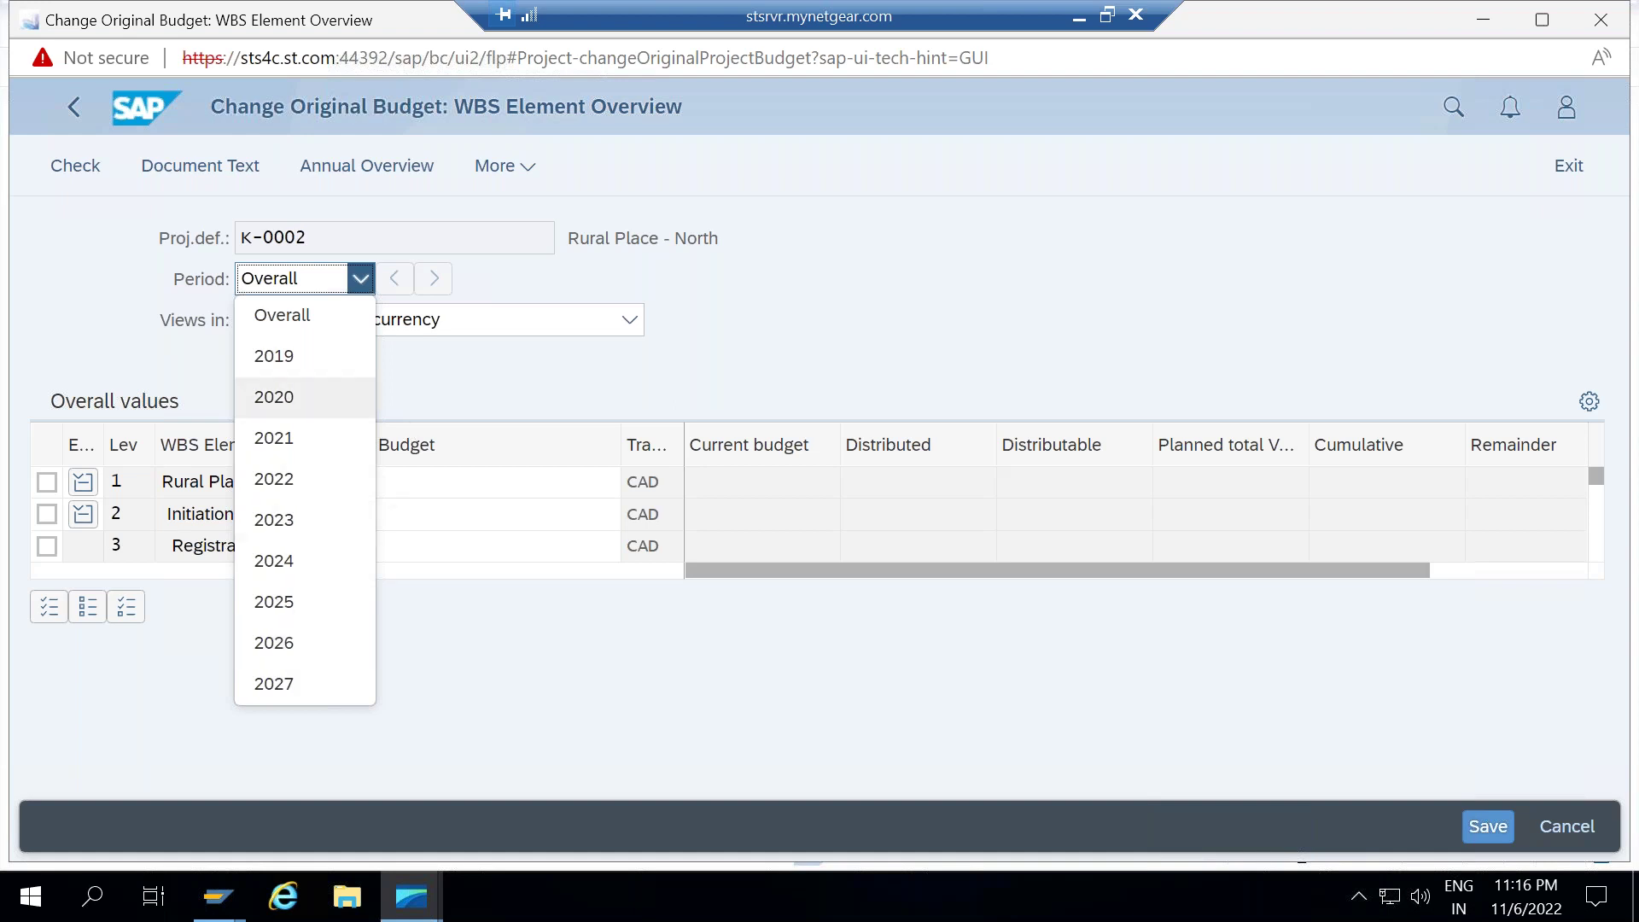
left_click(792, 322)
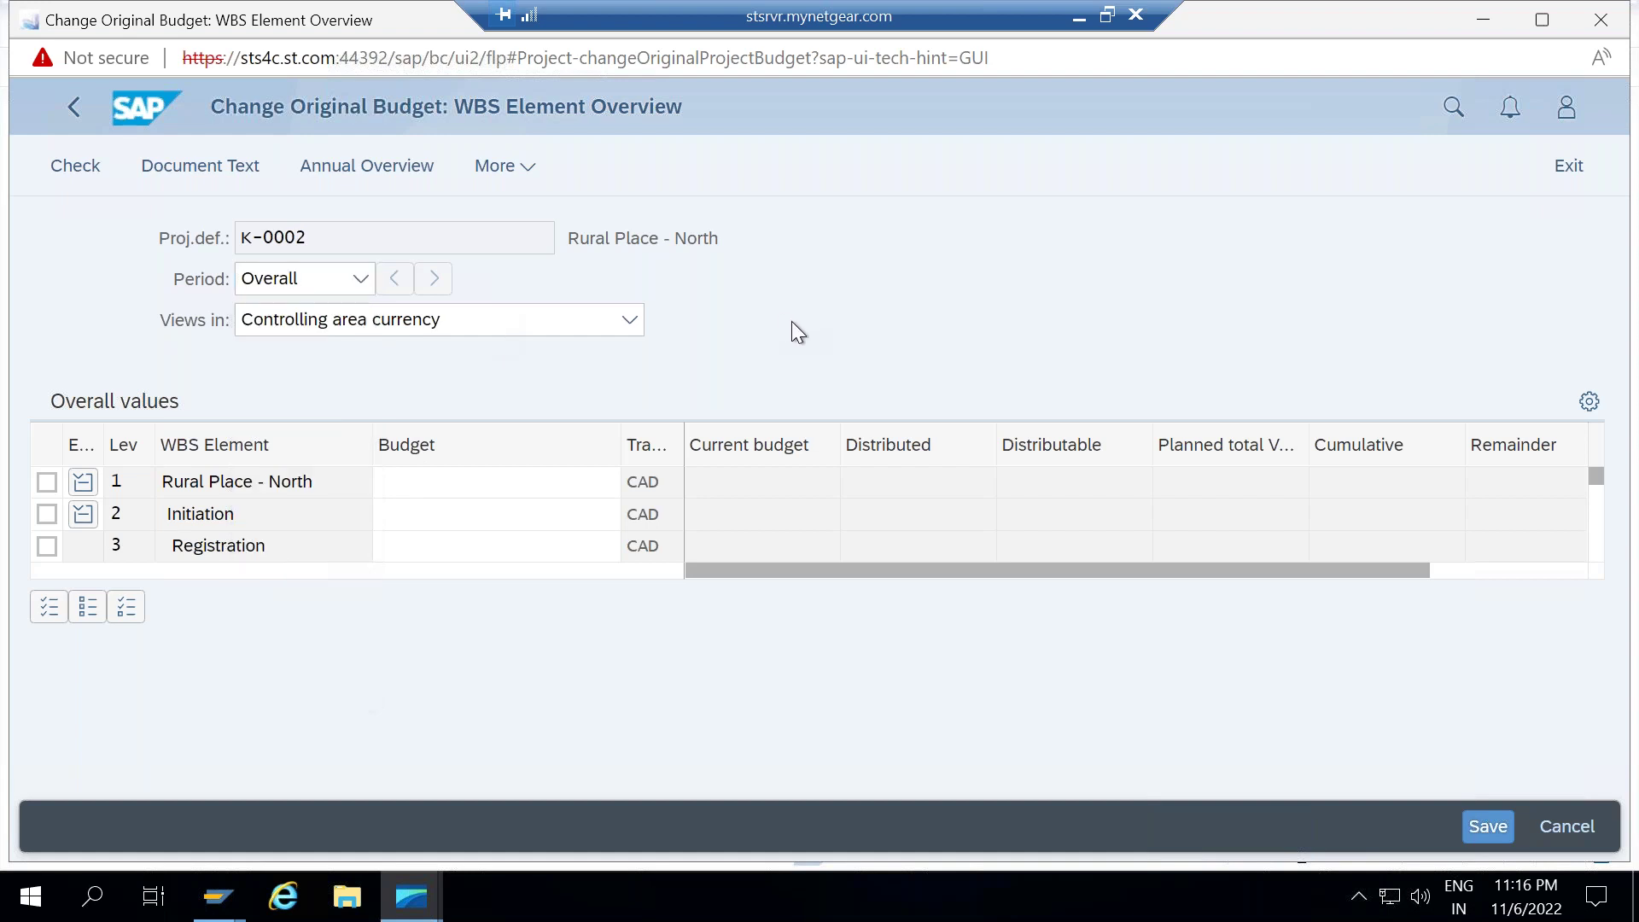
left_click(76, 109)
left_click(75, 110)
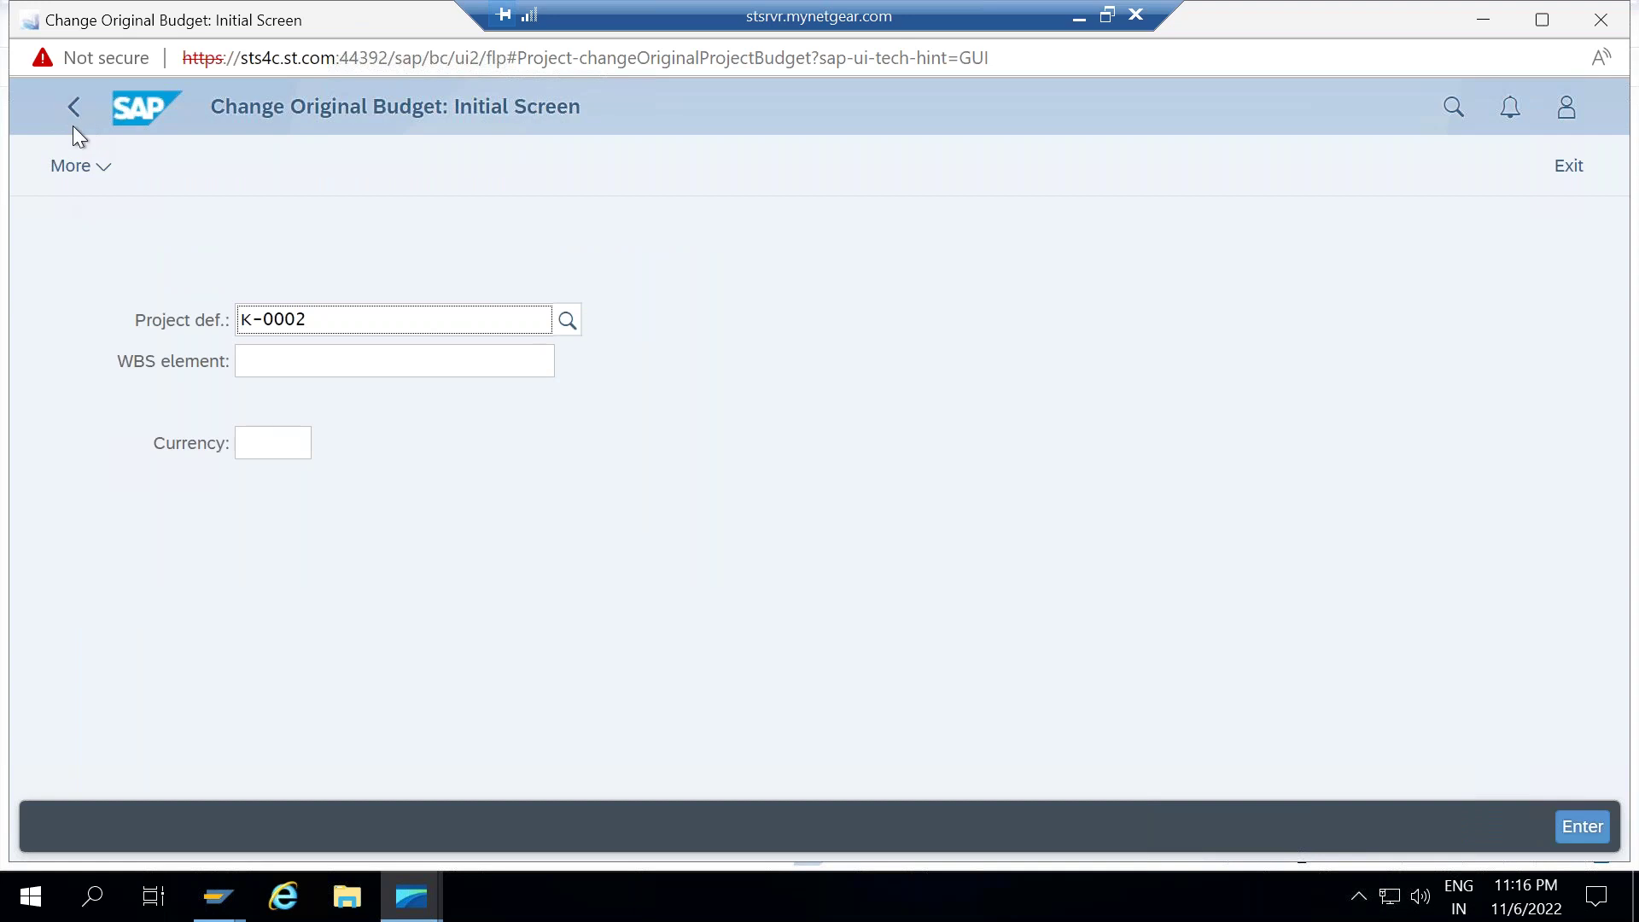
left_click(72, 118)
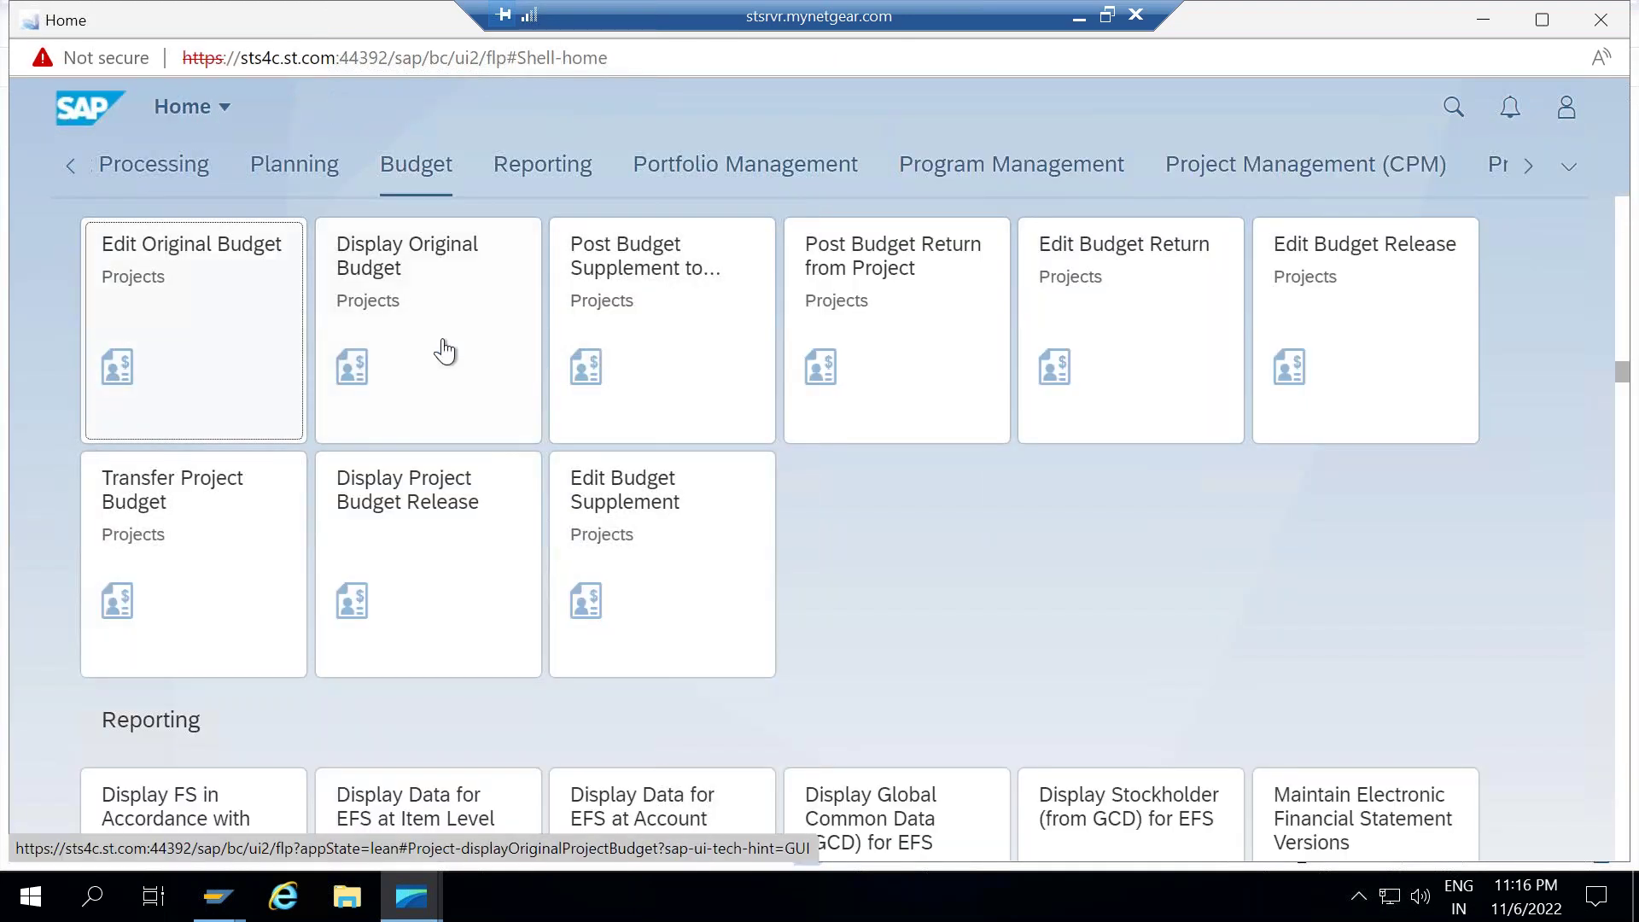
Try to display the original budget of project K-0002 in the Display Original Budget app, and return to Home.
left_click(445, 291)
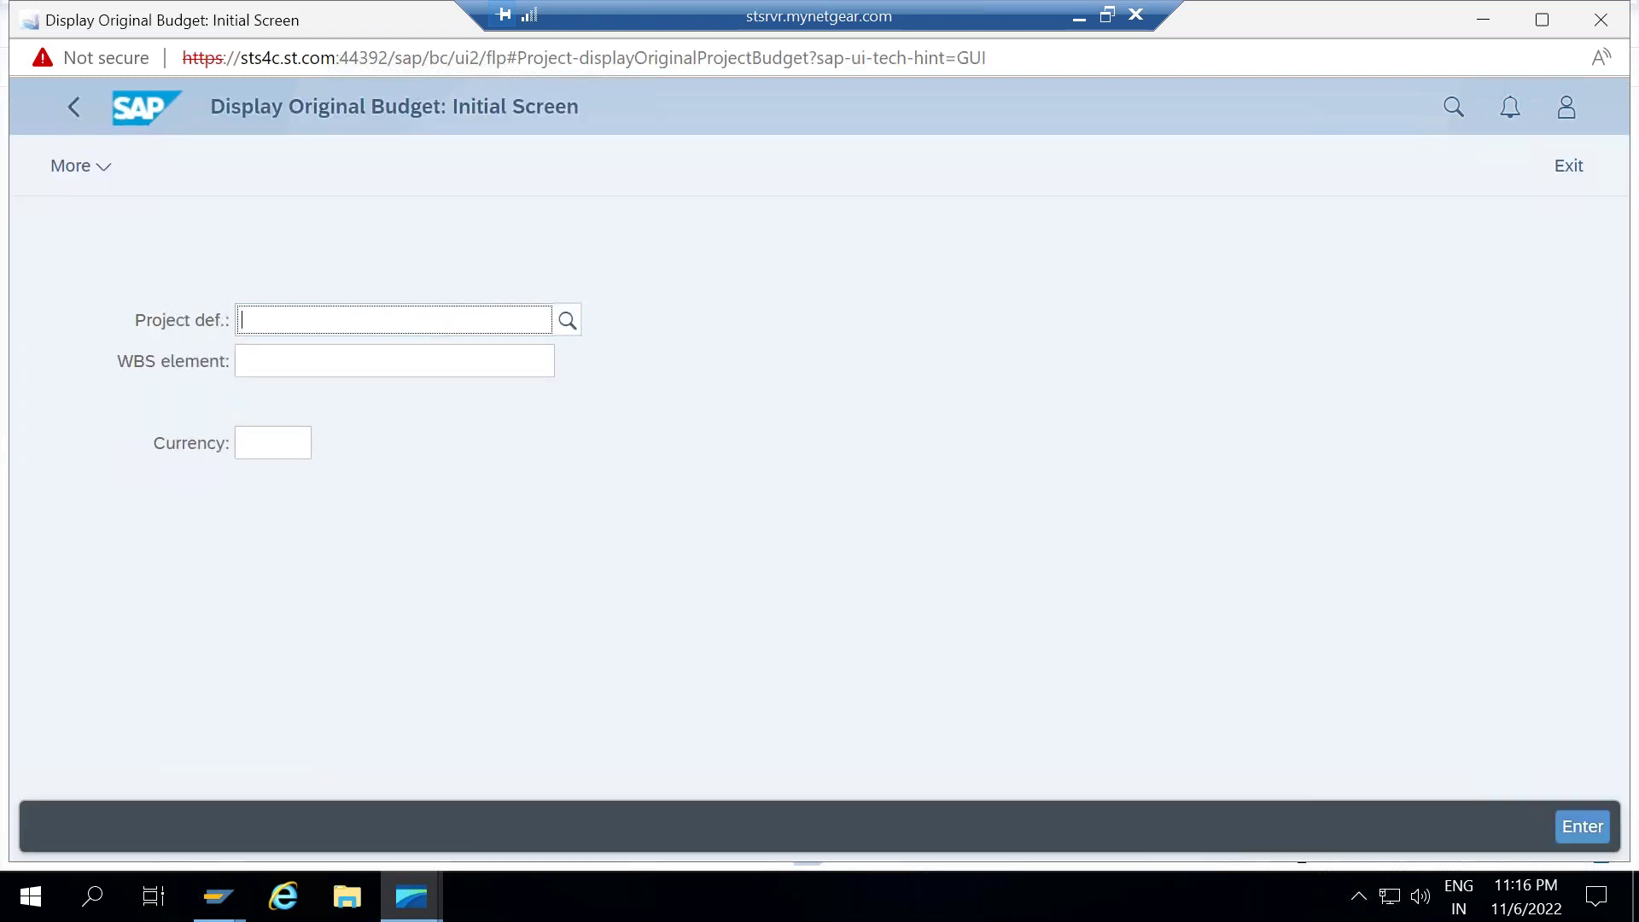
type("K-0002")
key("Return")
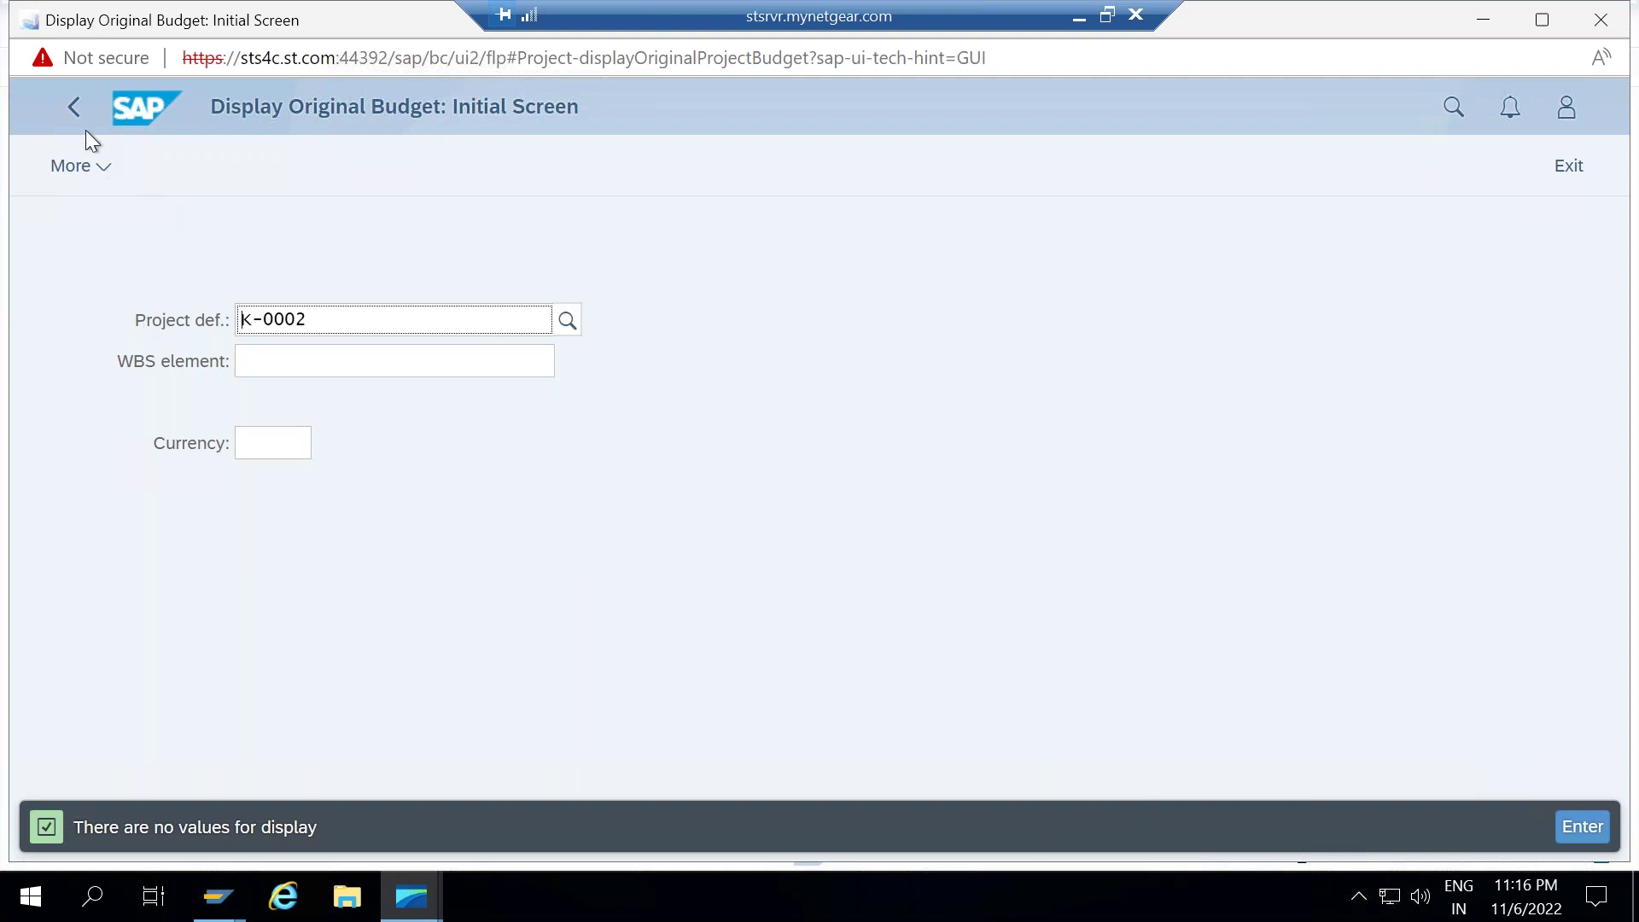
left_click(74, 107)
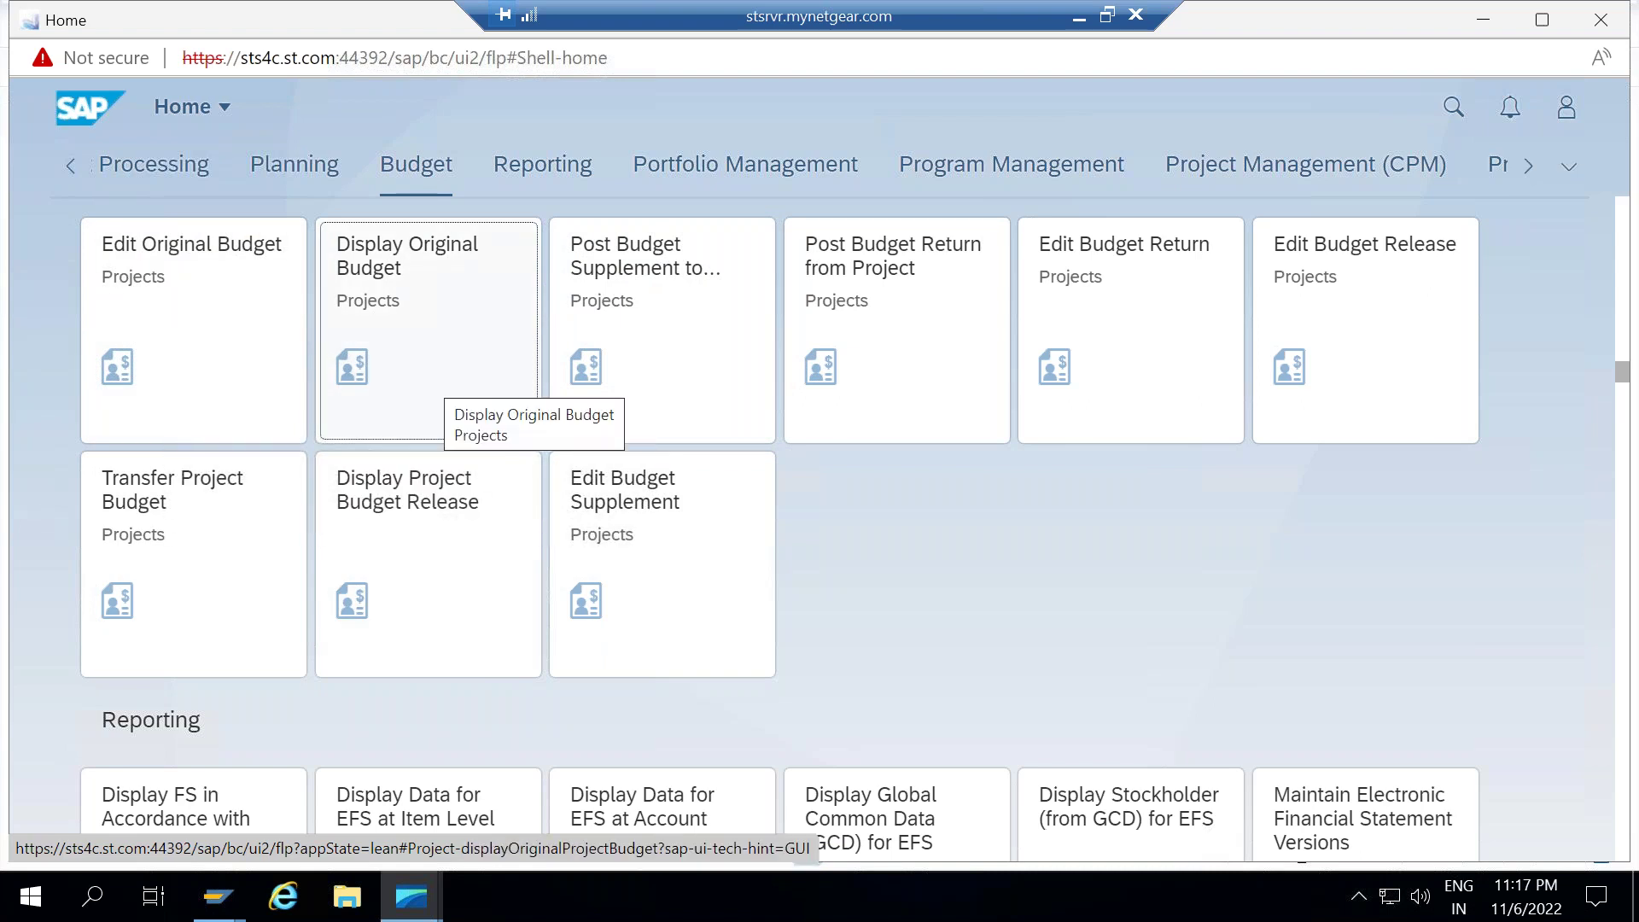
Open the Post Budget Supplement to Project app, then switch to SAP Easy Access and expand the Supplement folder under Budgeting.
left_click(711, 285)
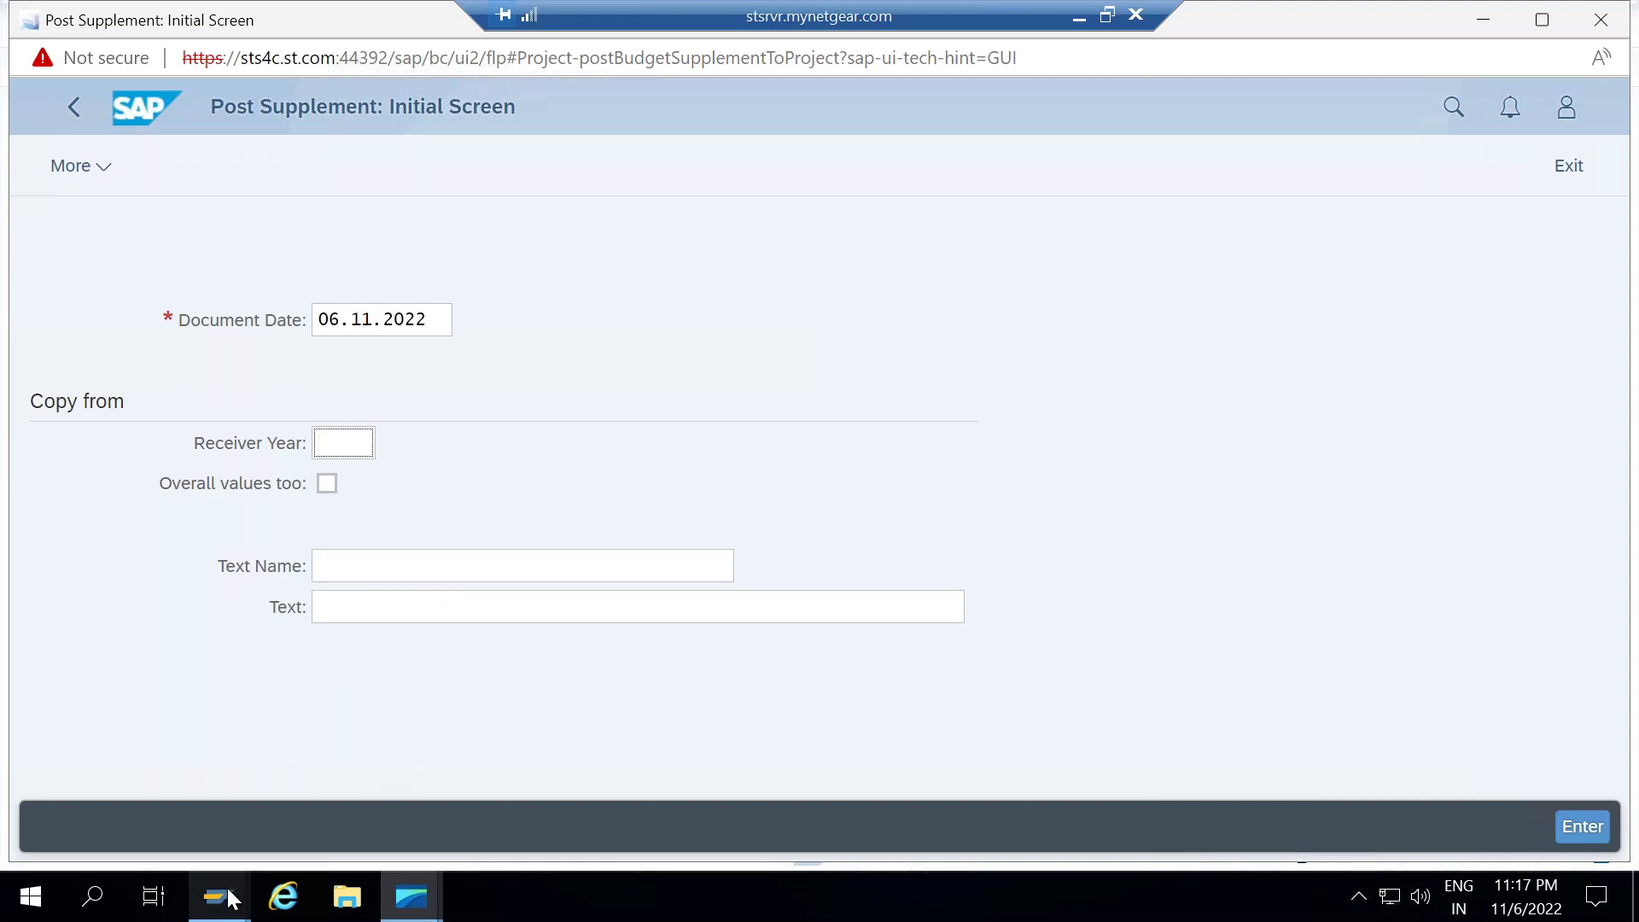
mouse_move(229, 898)
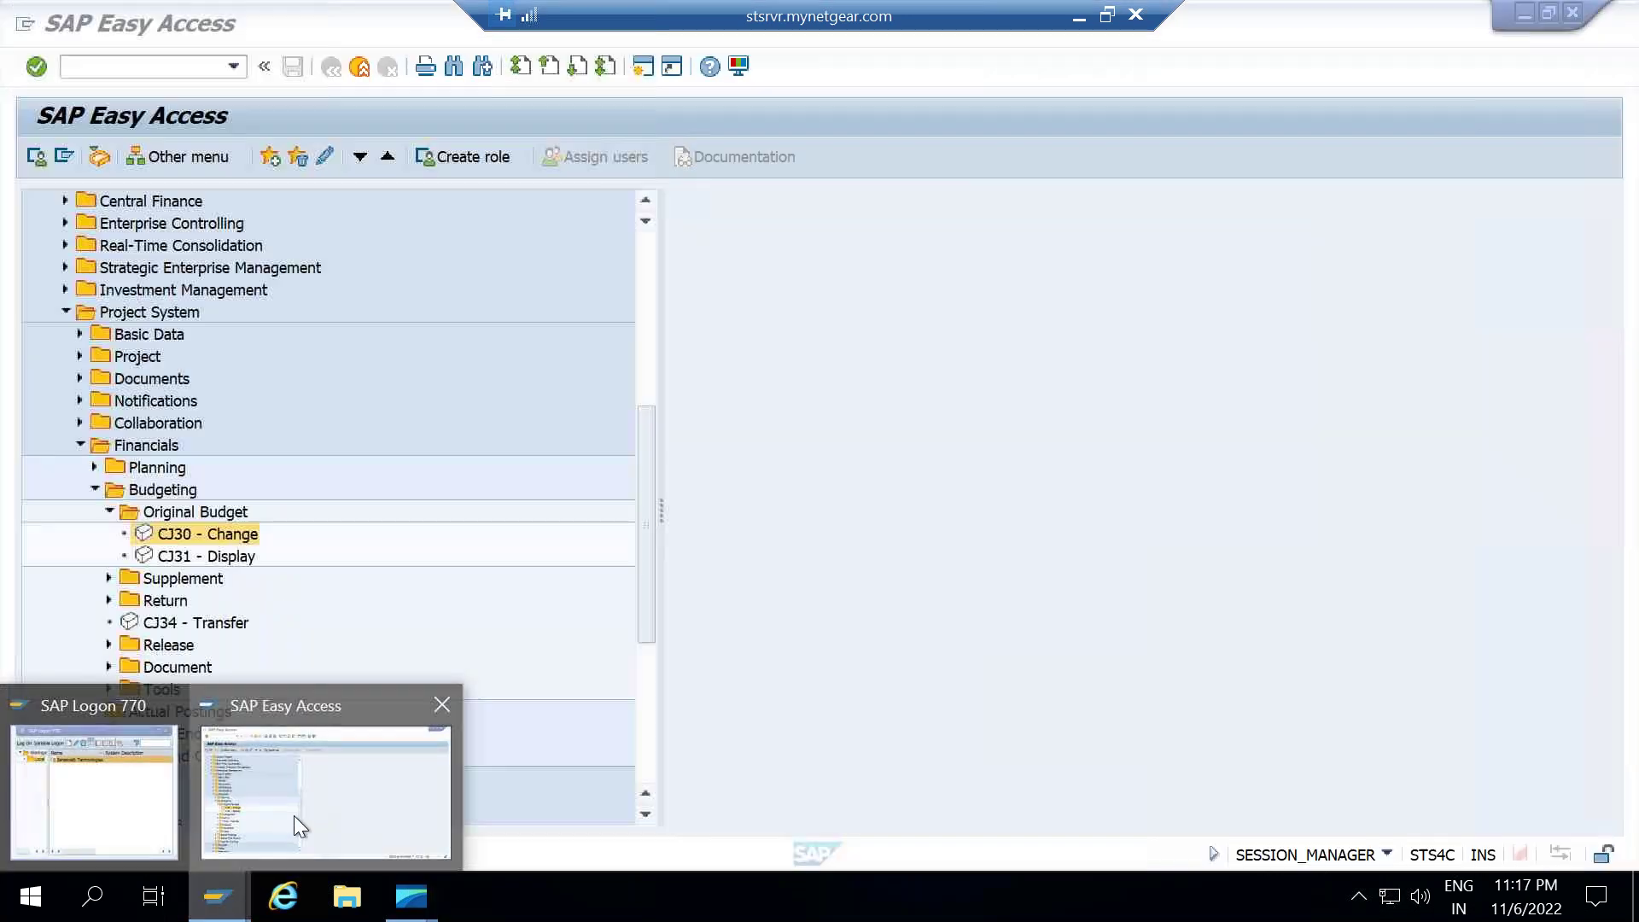
left_click(294, 816)
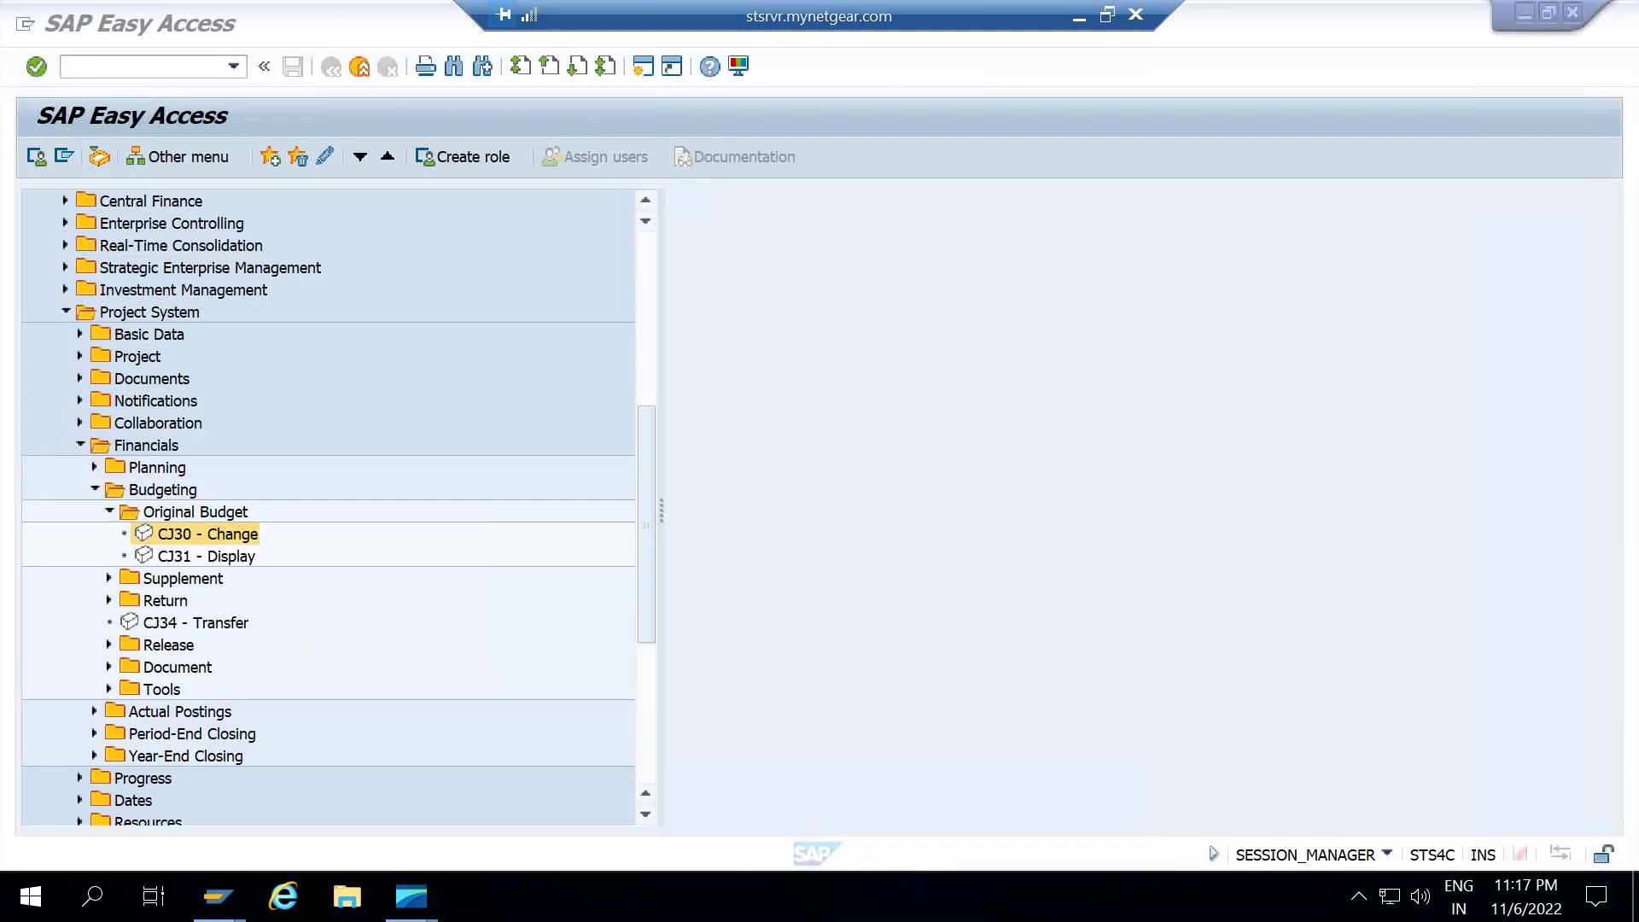
left_click(109, 579)
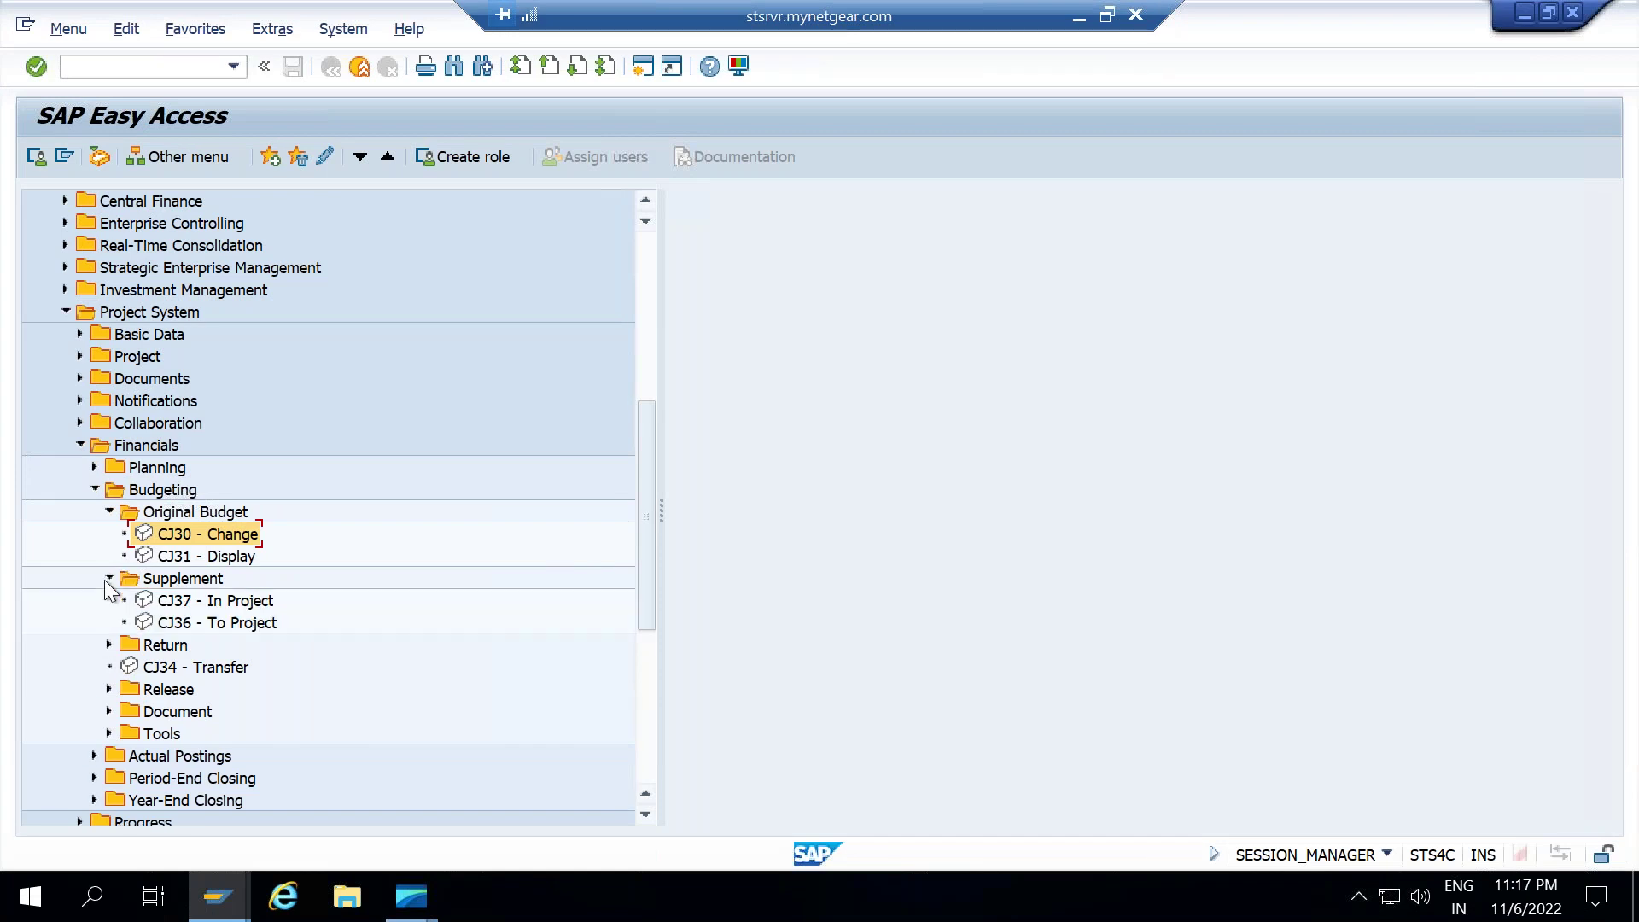
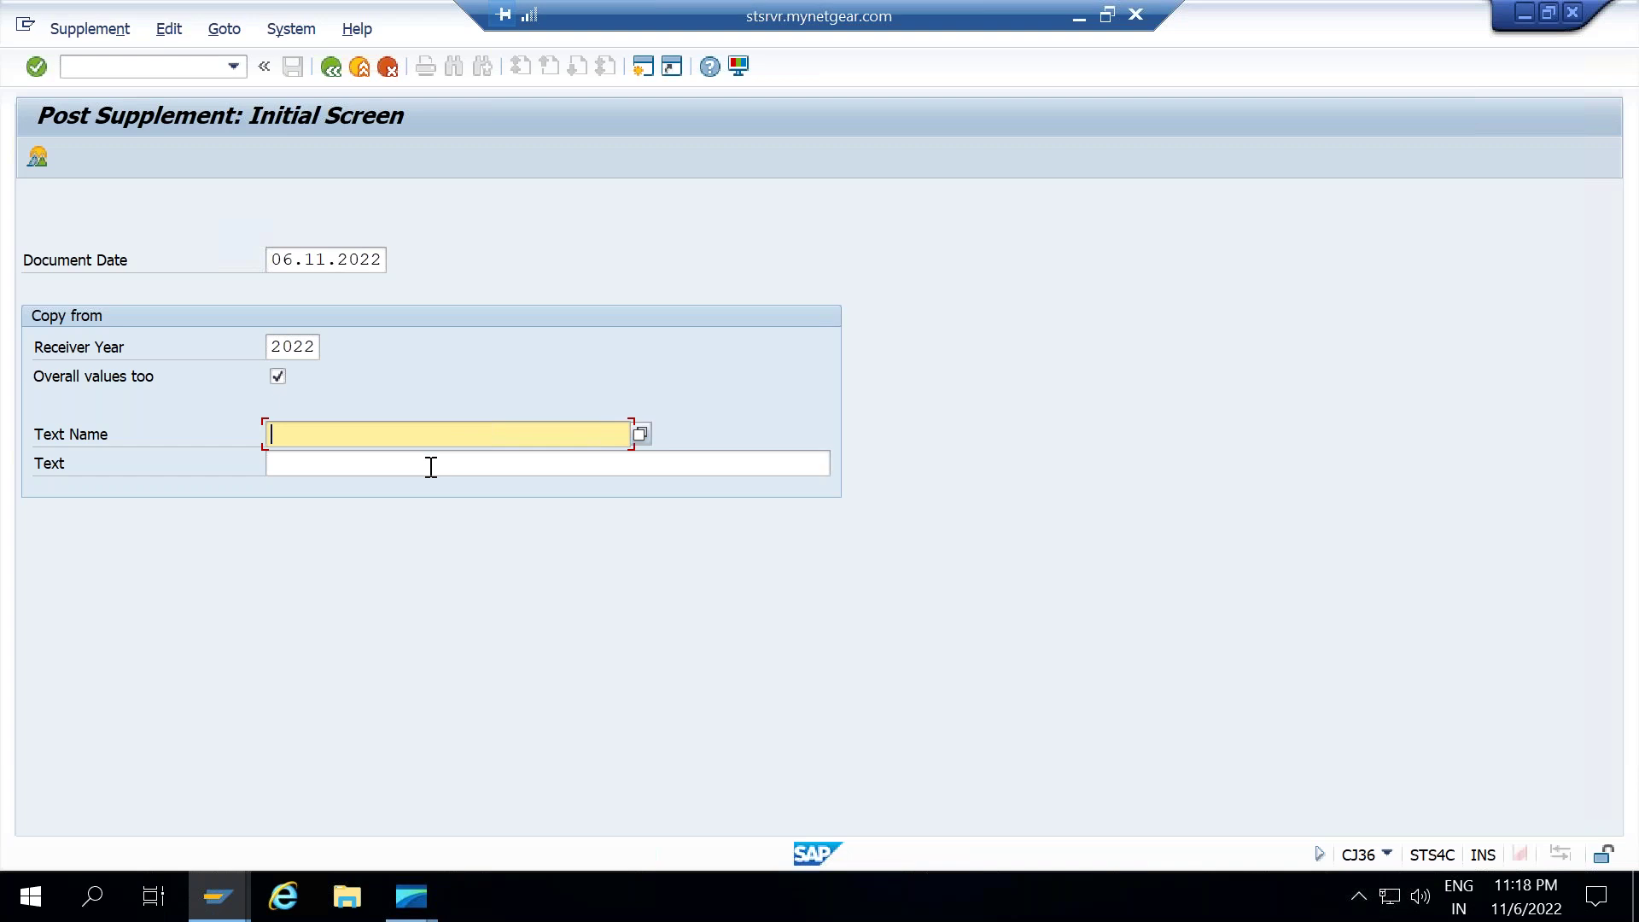
Enter the text "Supplement budget for additional work" in CJ36, proceed to the supplement list screen, and exit to SAP Easy Access.
left_click(431, 467)
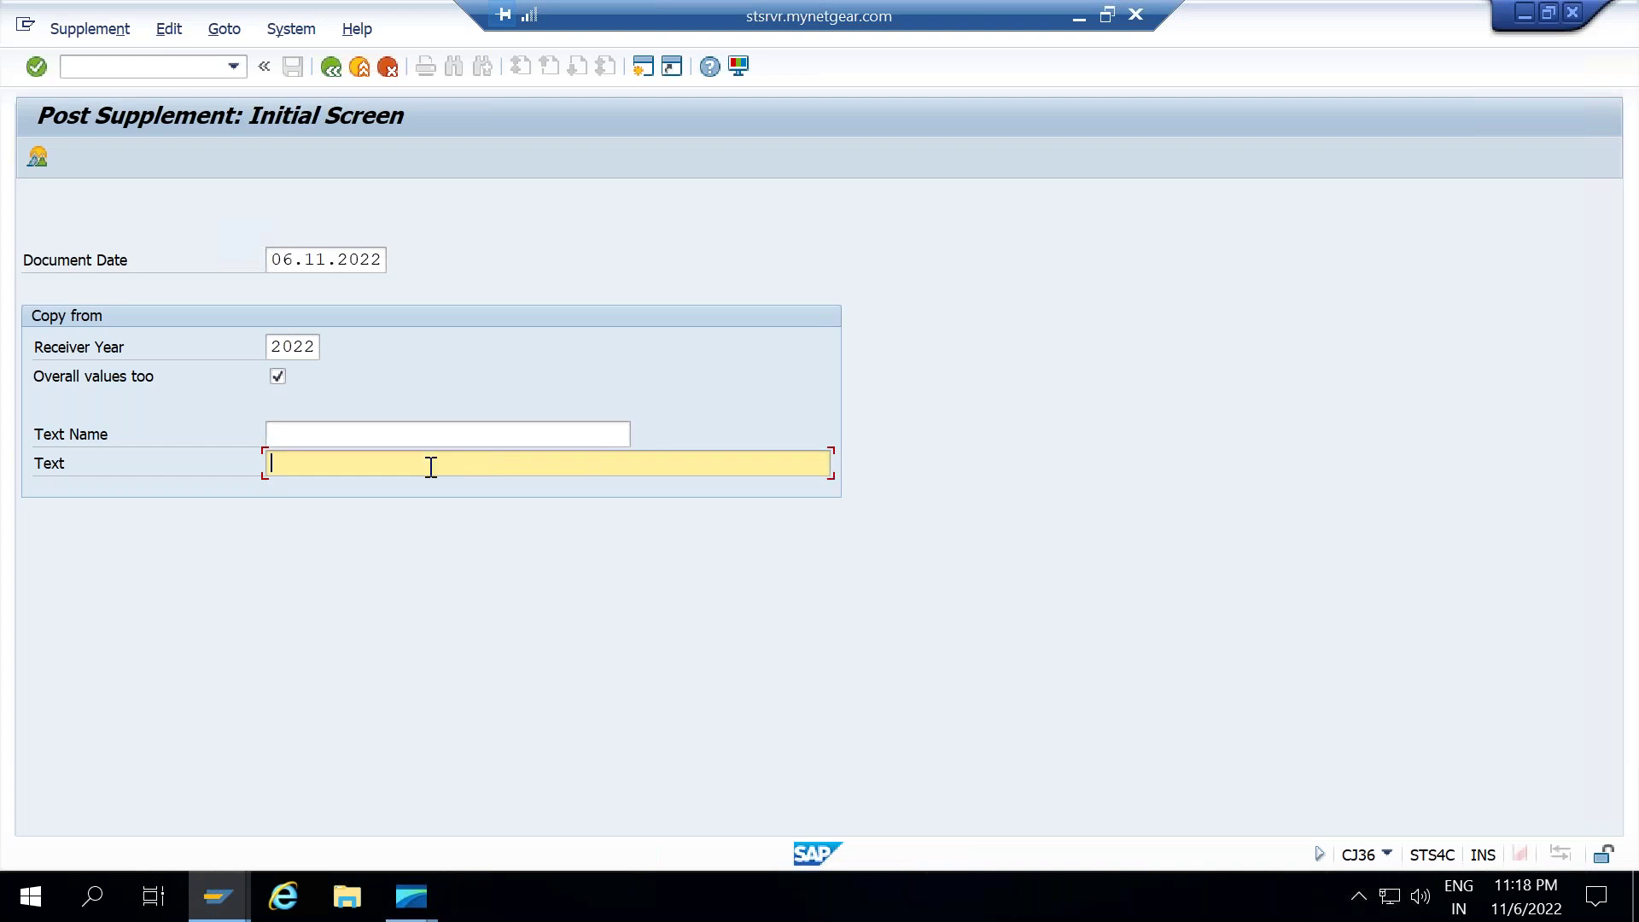
type("Supplement budget for additional f")
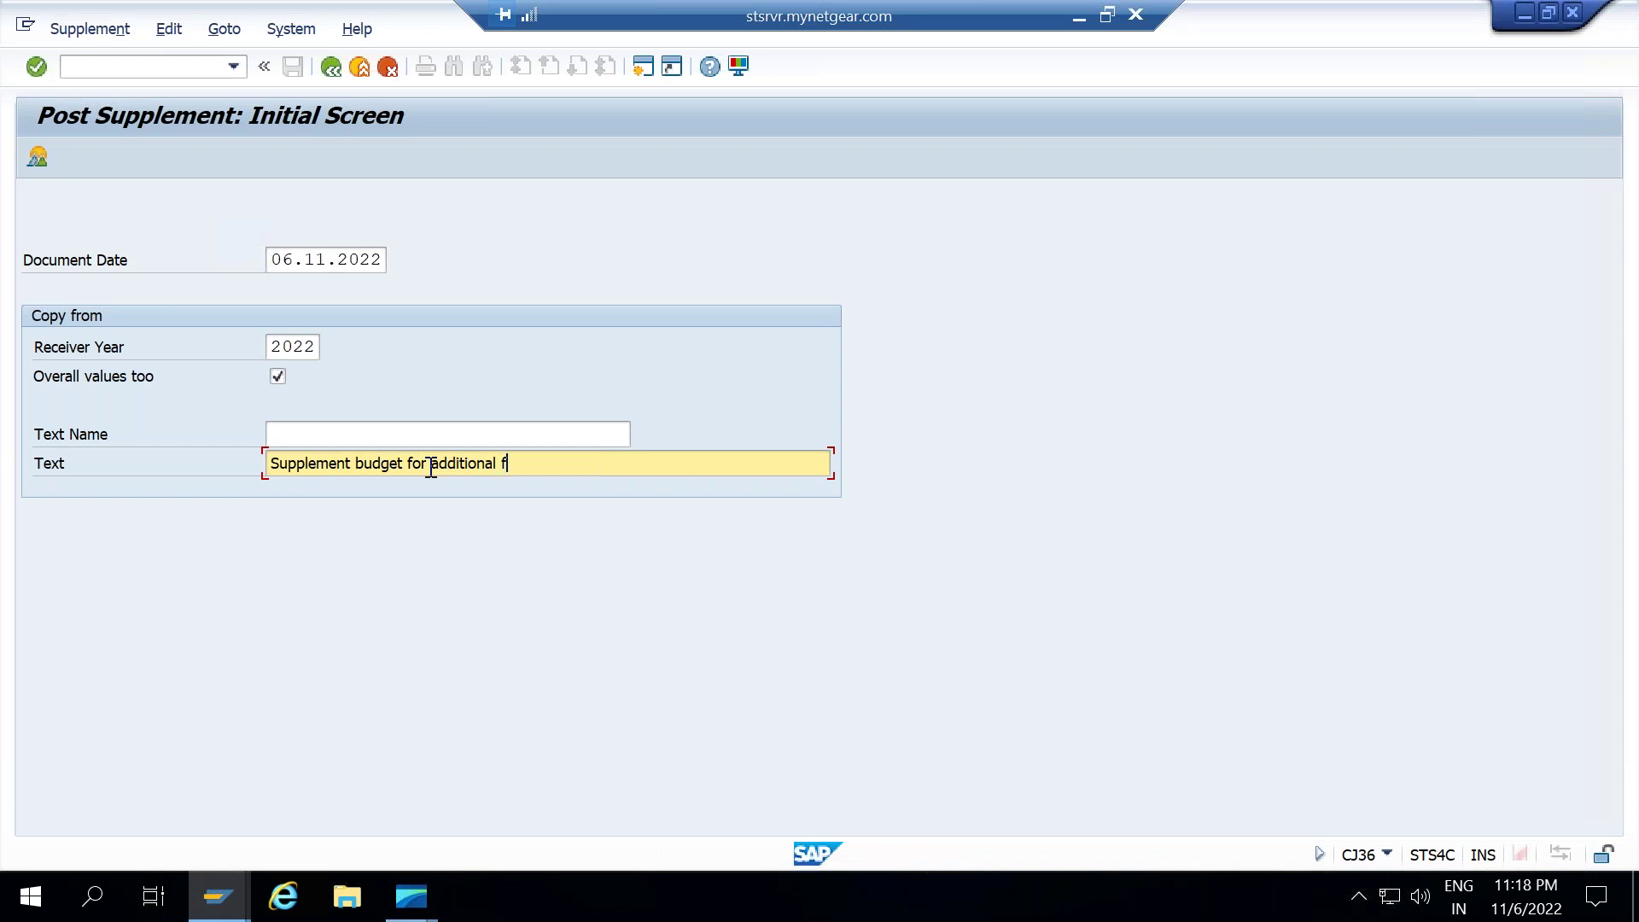
key("BackSpace")
type("work")
key("Return")
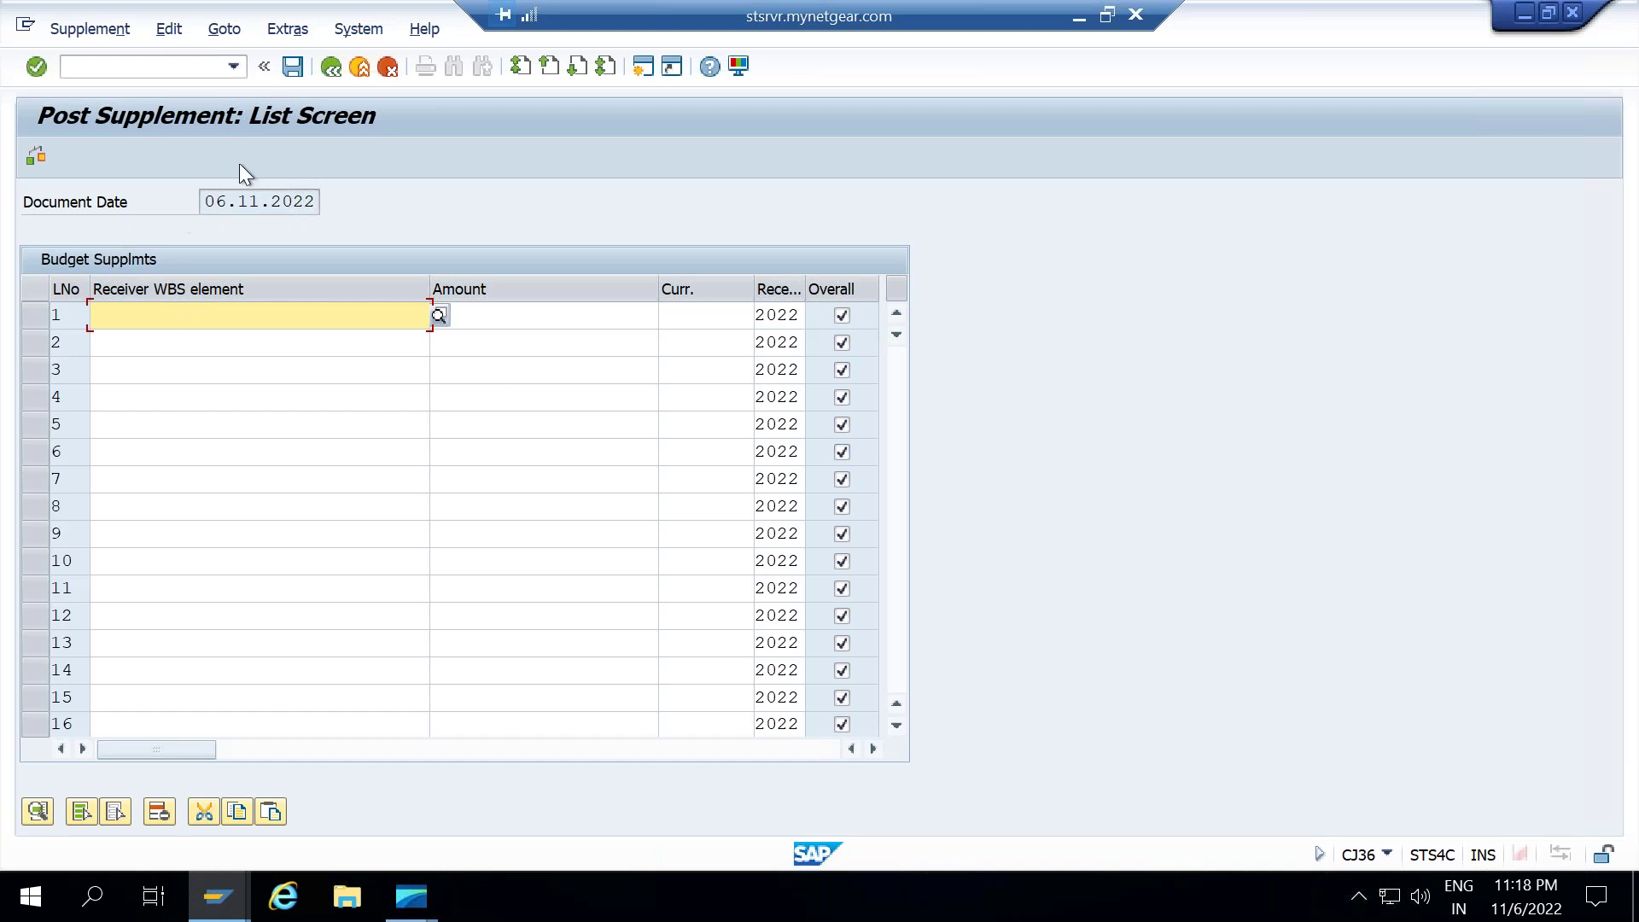
left_click(332, 75)
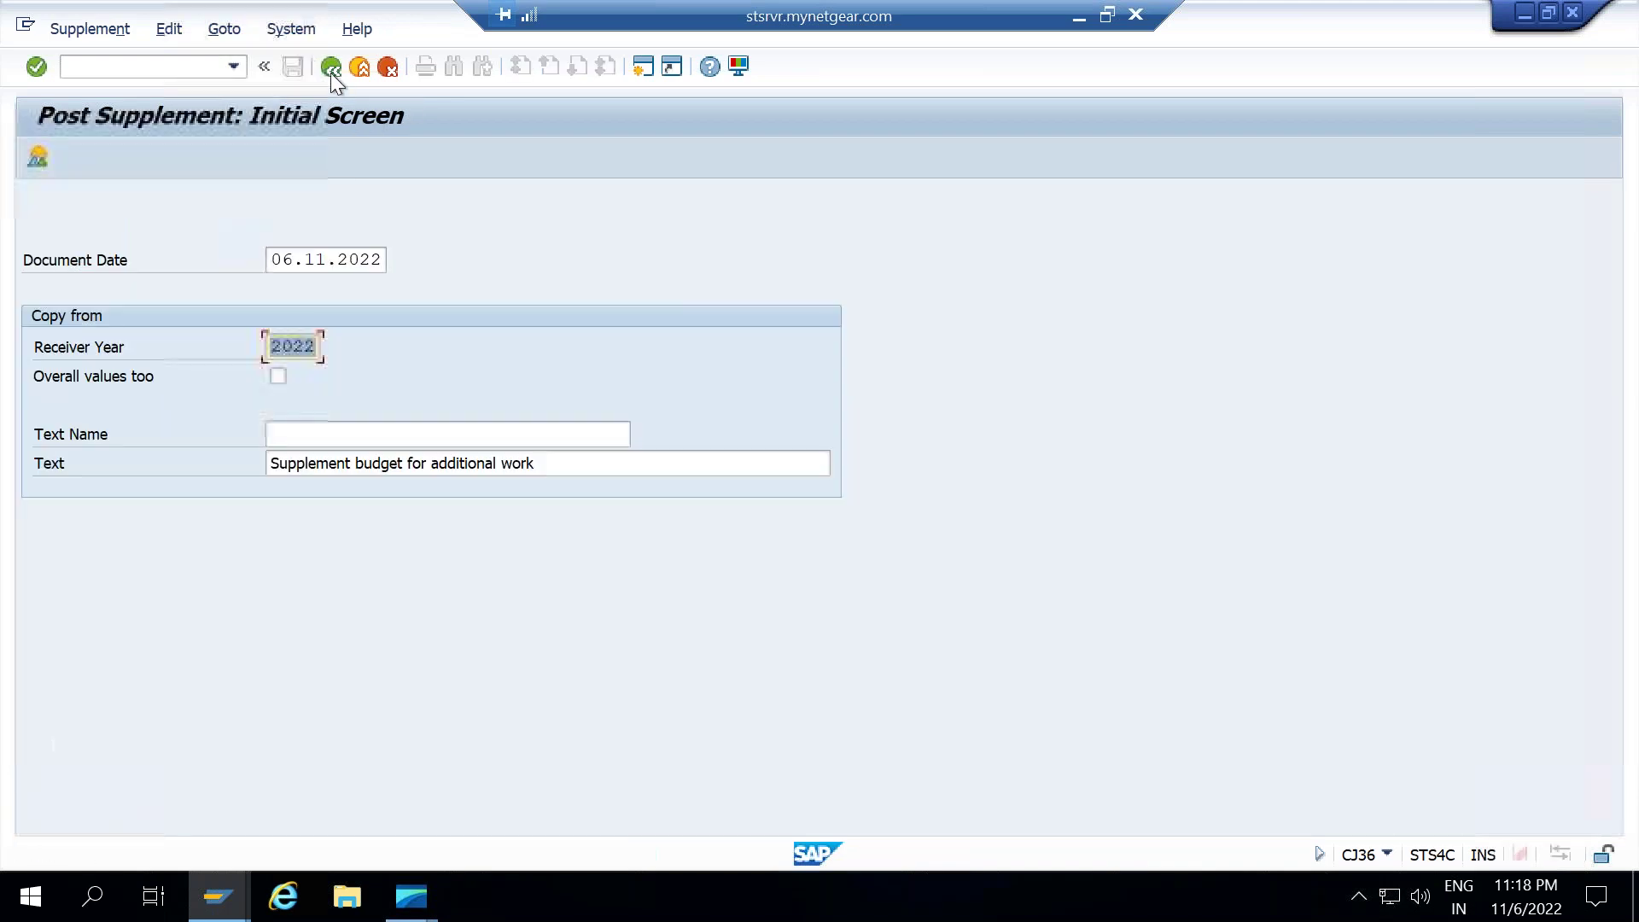
left_click(332, 68)
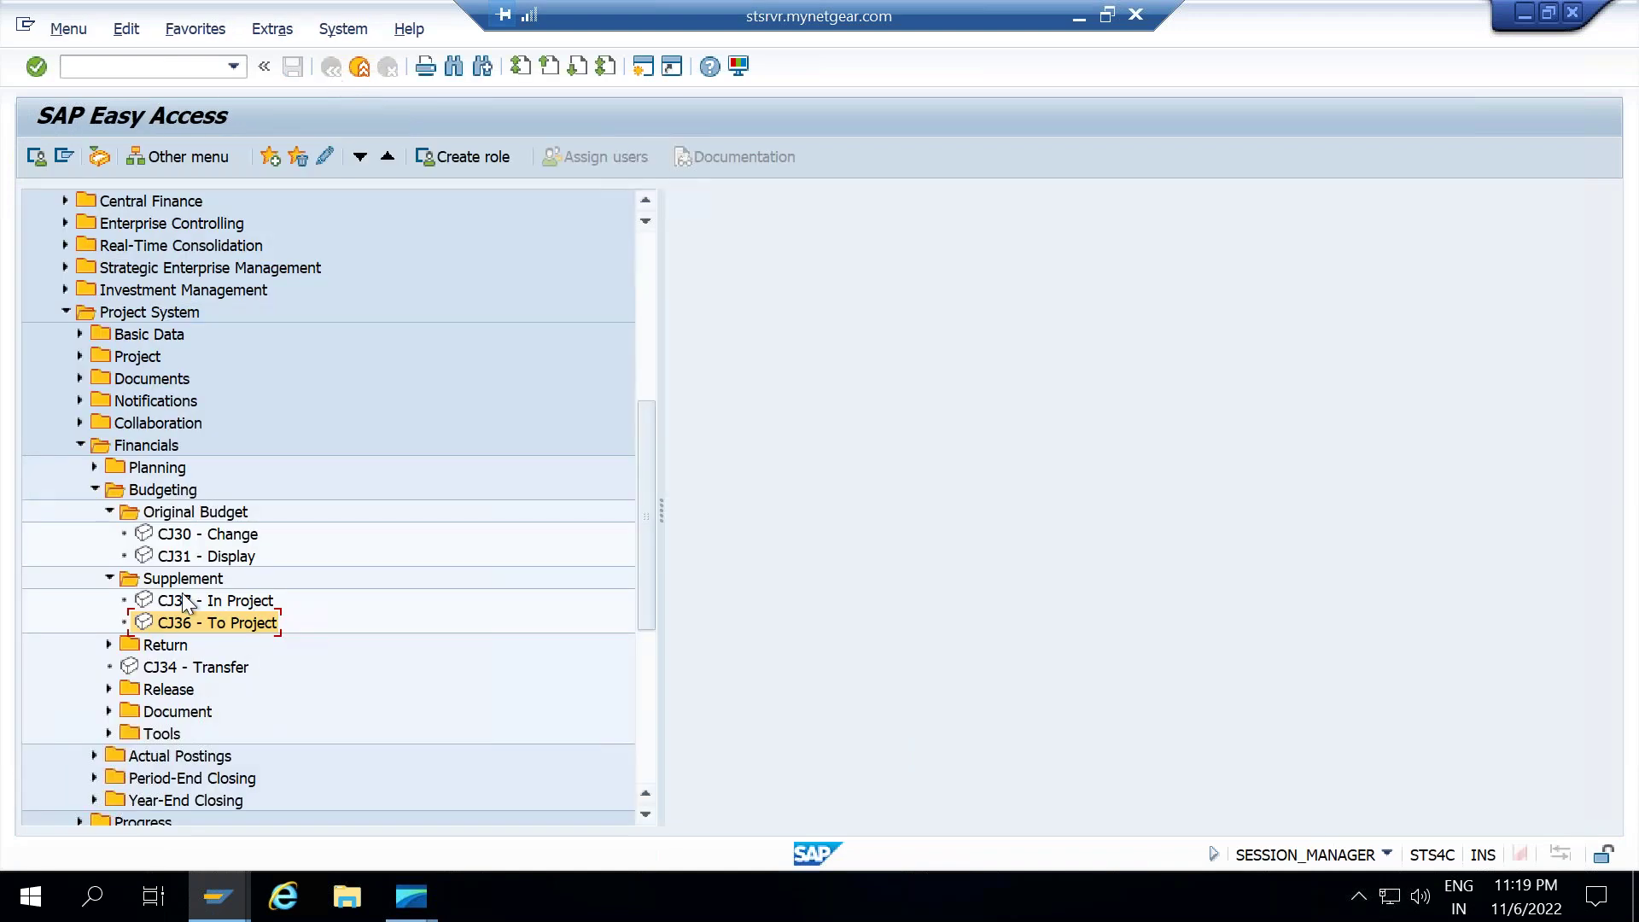
View the supplement overview of project K-0002 with transaction CJ37 and exit to SAP Easy Access.
double_click(179, 599)
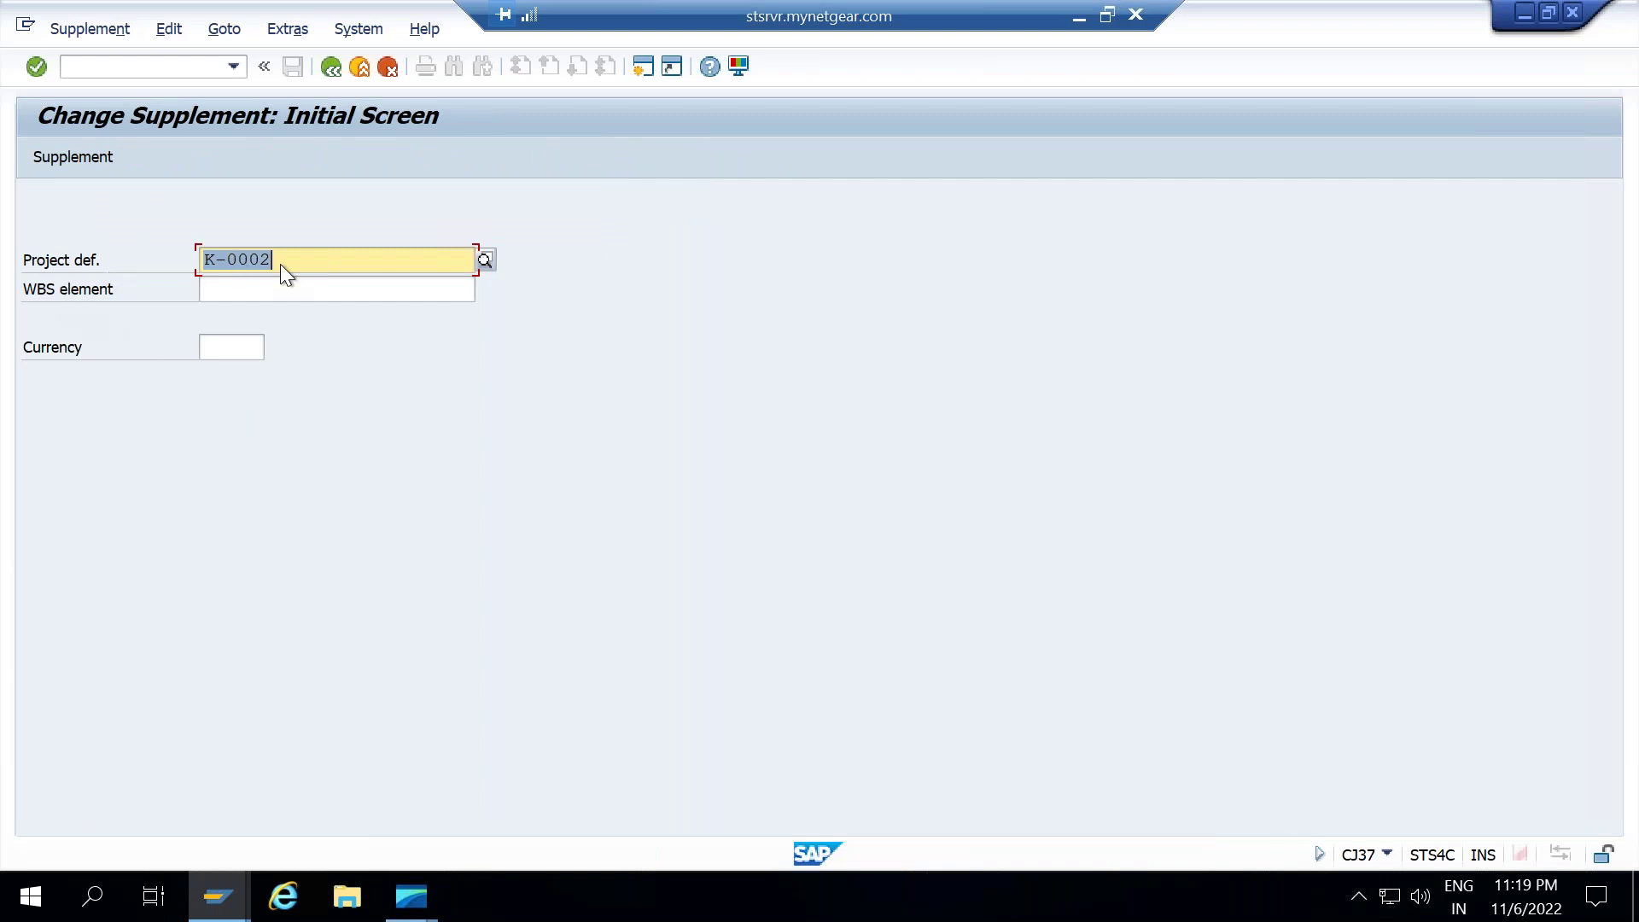
key("Return")
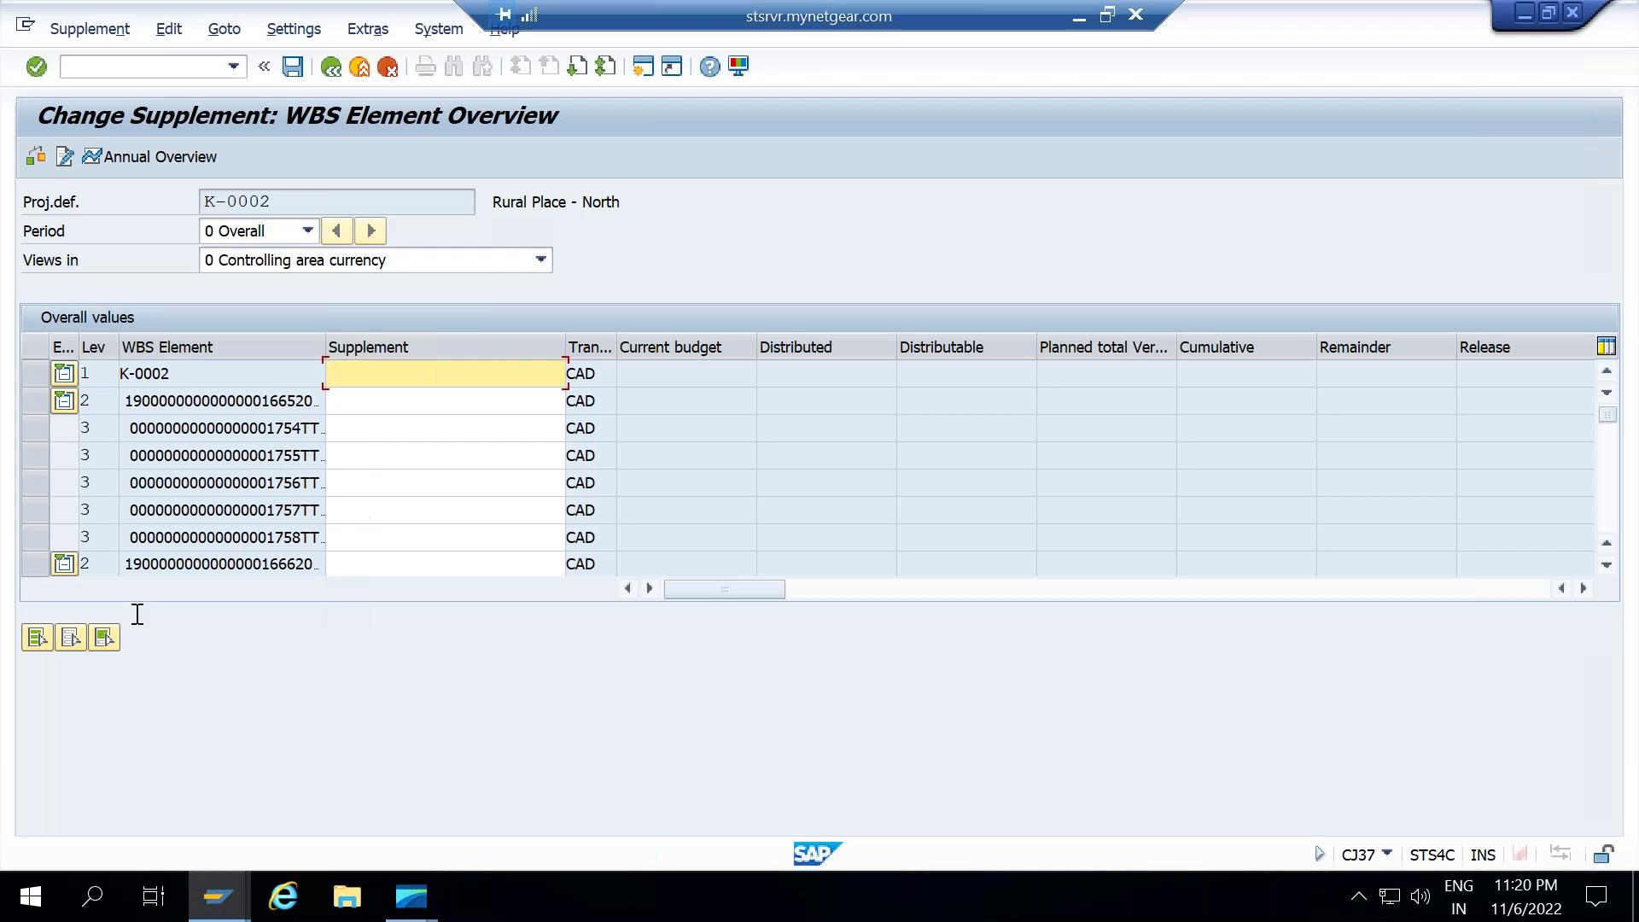
left_click(333, 67)
key("F3")
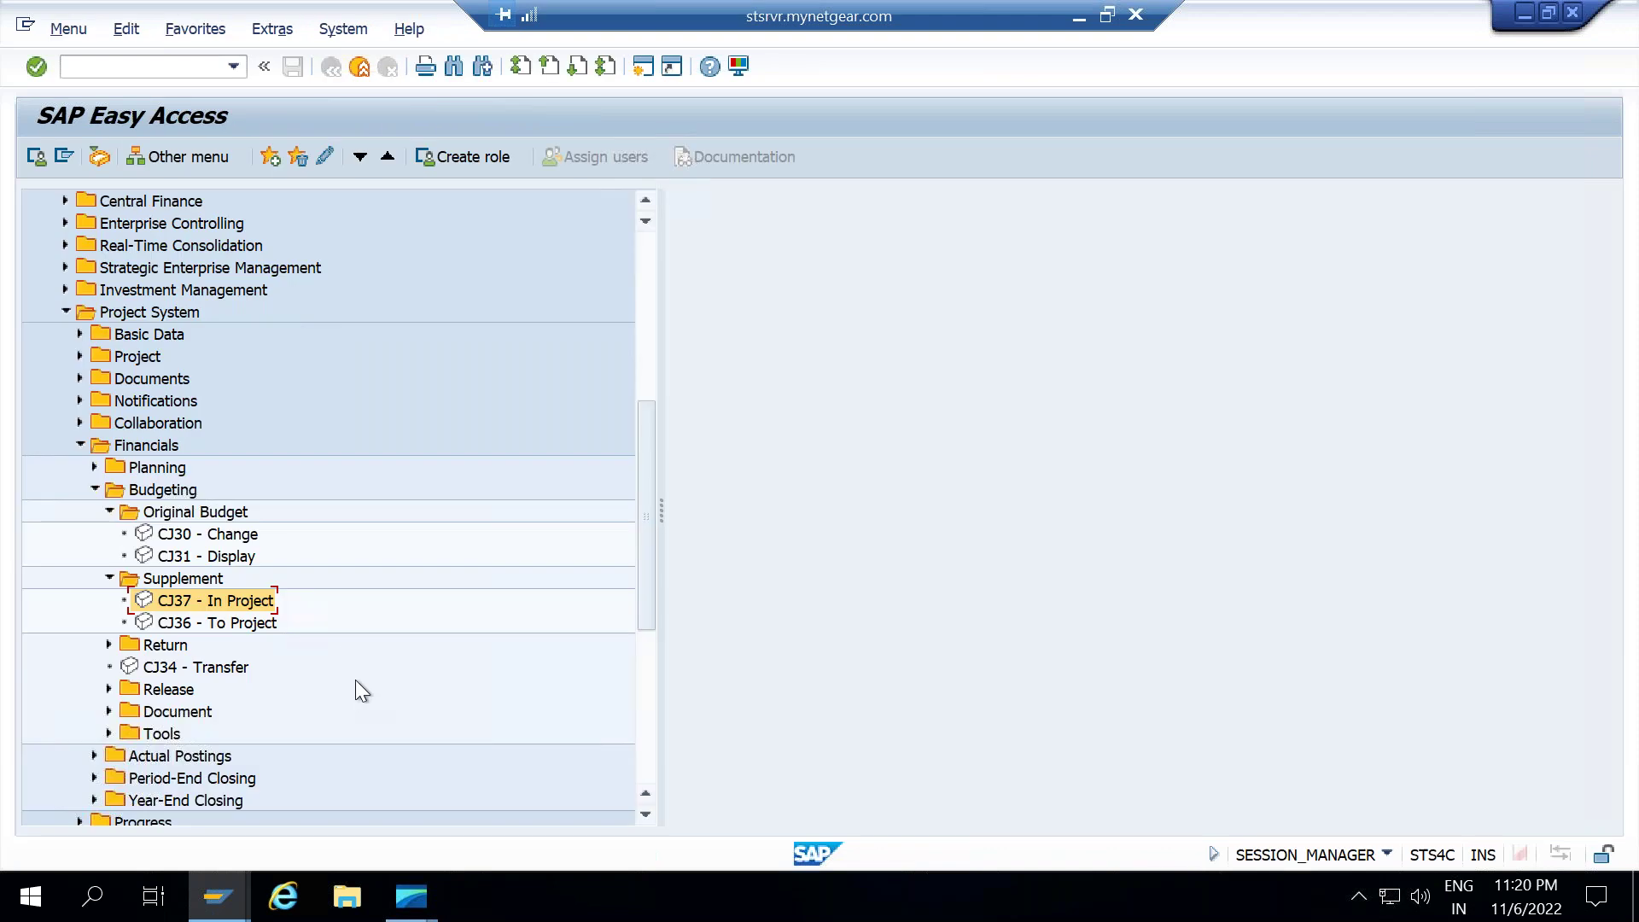
Switch to the Fiori launchpad window and reopen the Post Budget Supplement to Project app from Home.
left_click(410, 895)
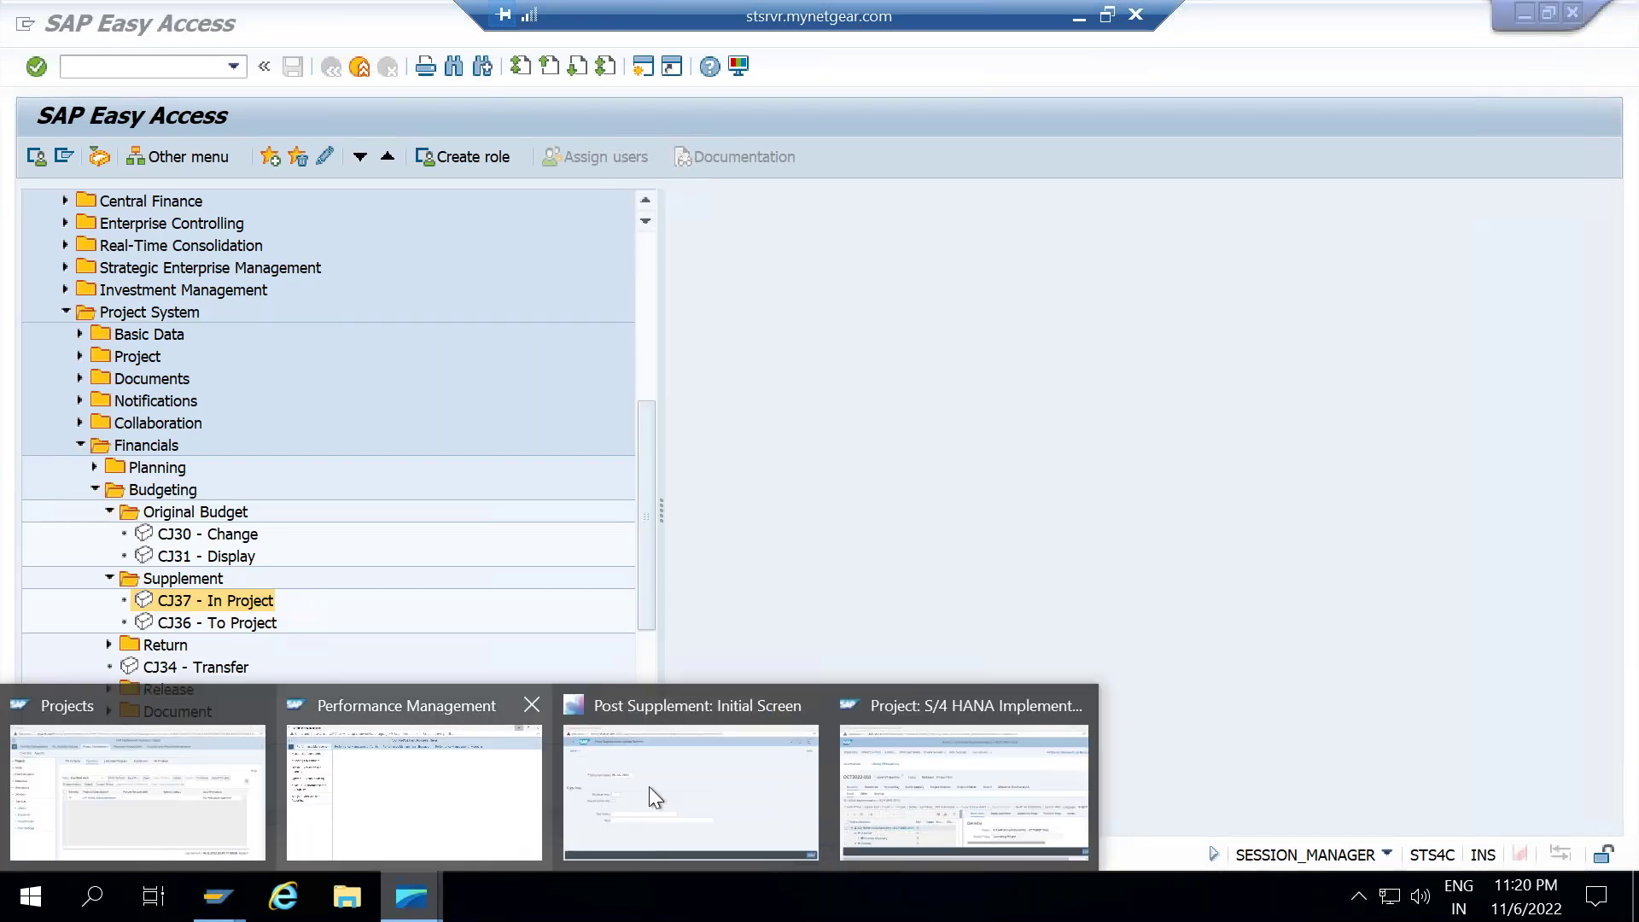
left_click(649, 786)
left_click(72, 113)
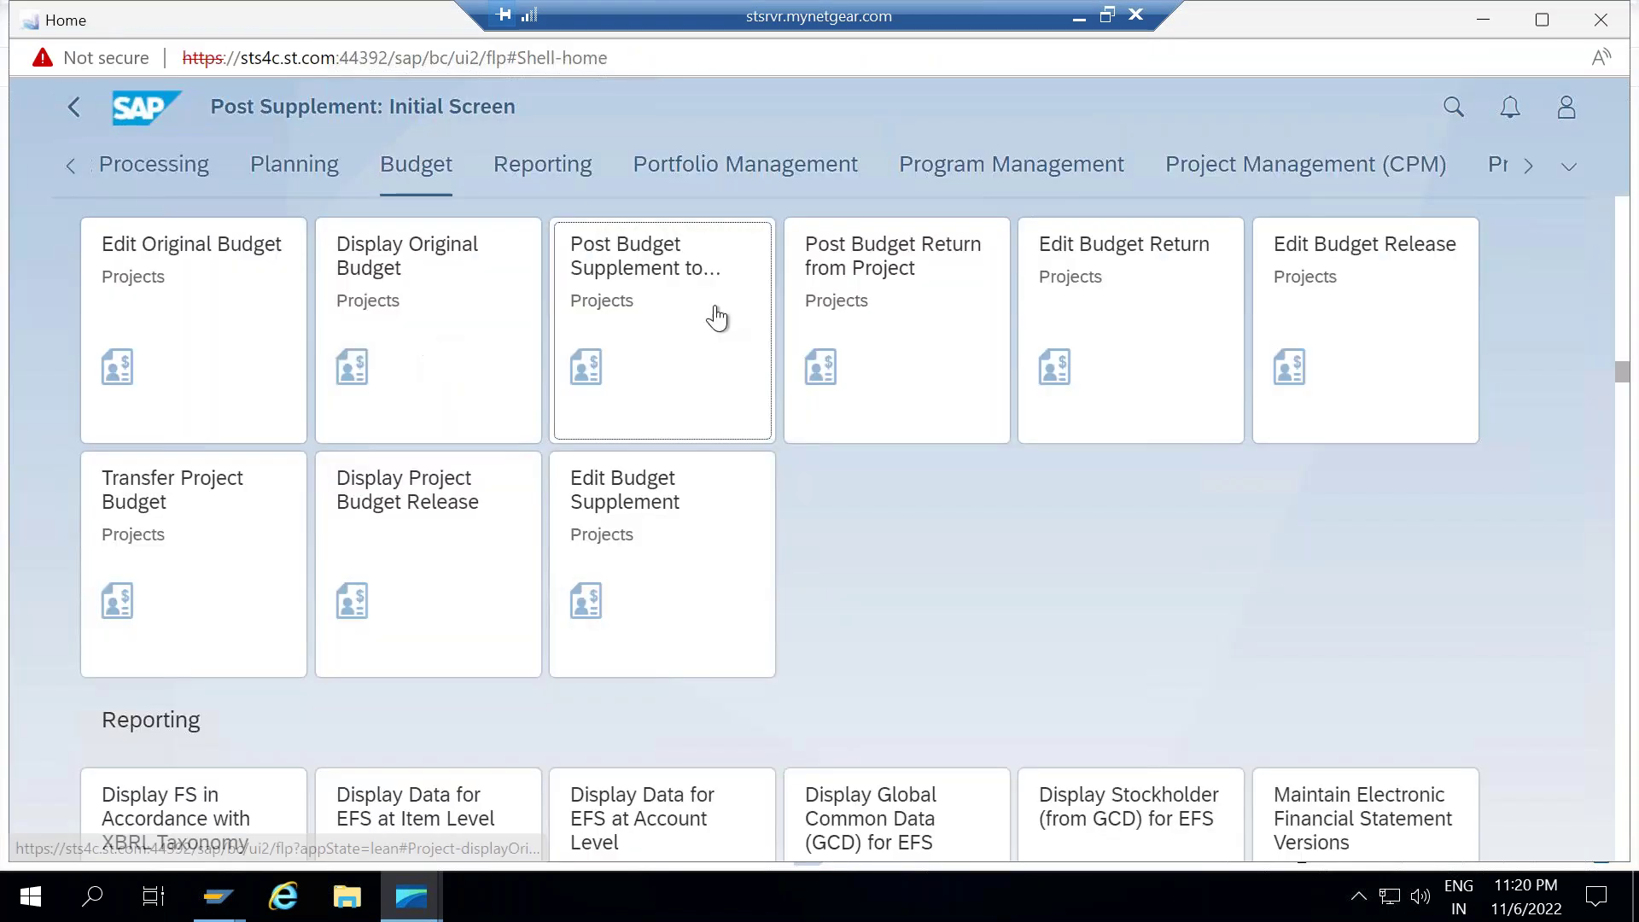
left_click(660, 289)
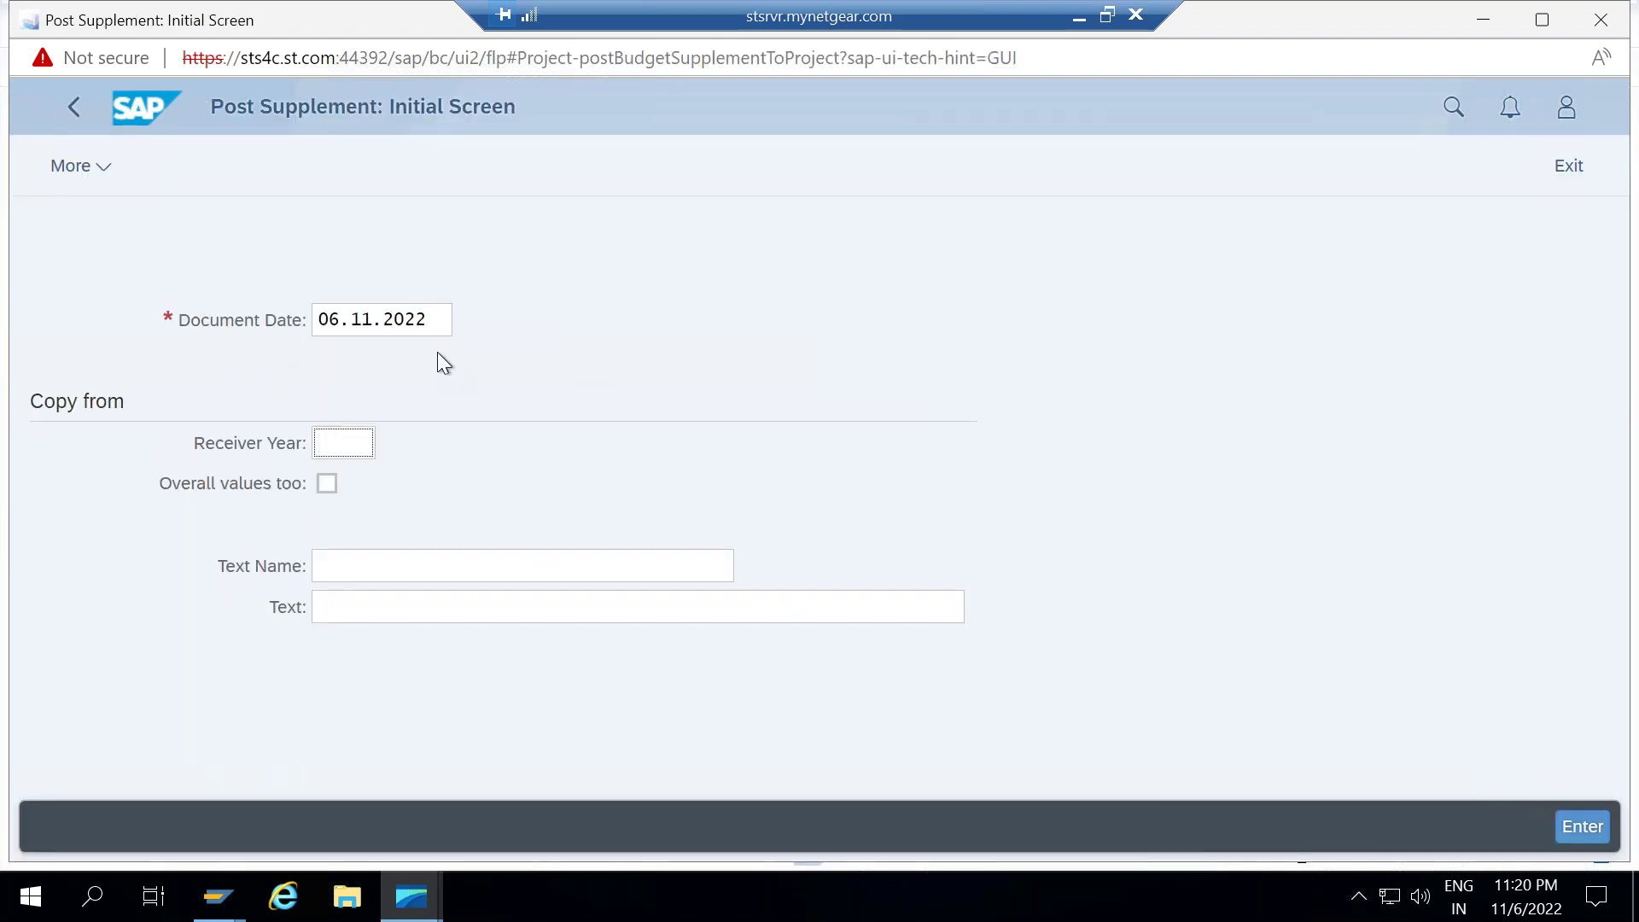
Set the receiver year to 2022, include overall values, enter the text "Additional budget for additional work" and proceed to the supplement list.
type("2022")
left_click(327, 484)
left_click(355, 610)
type("Addi")
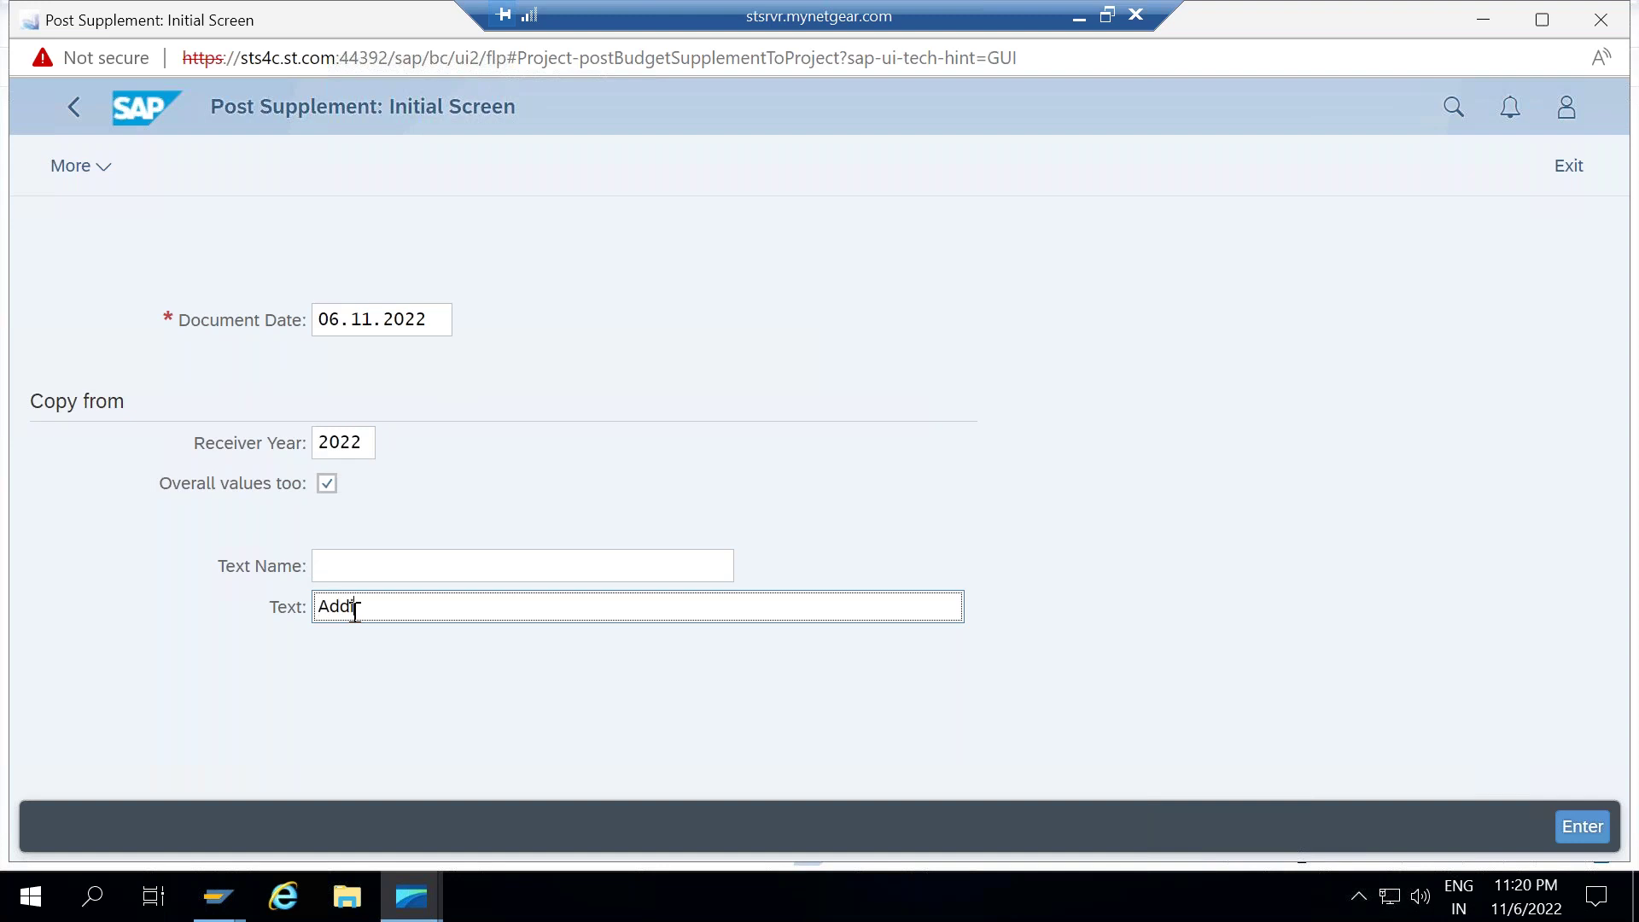
type("tional budget for add")
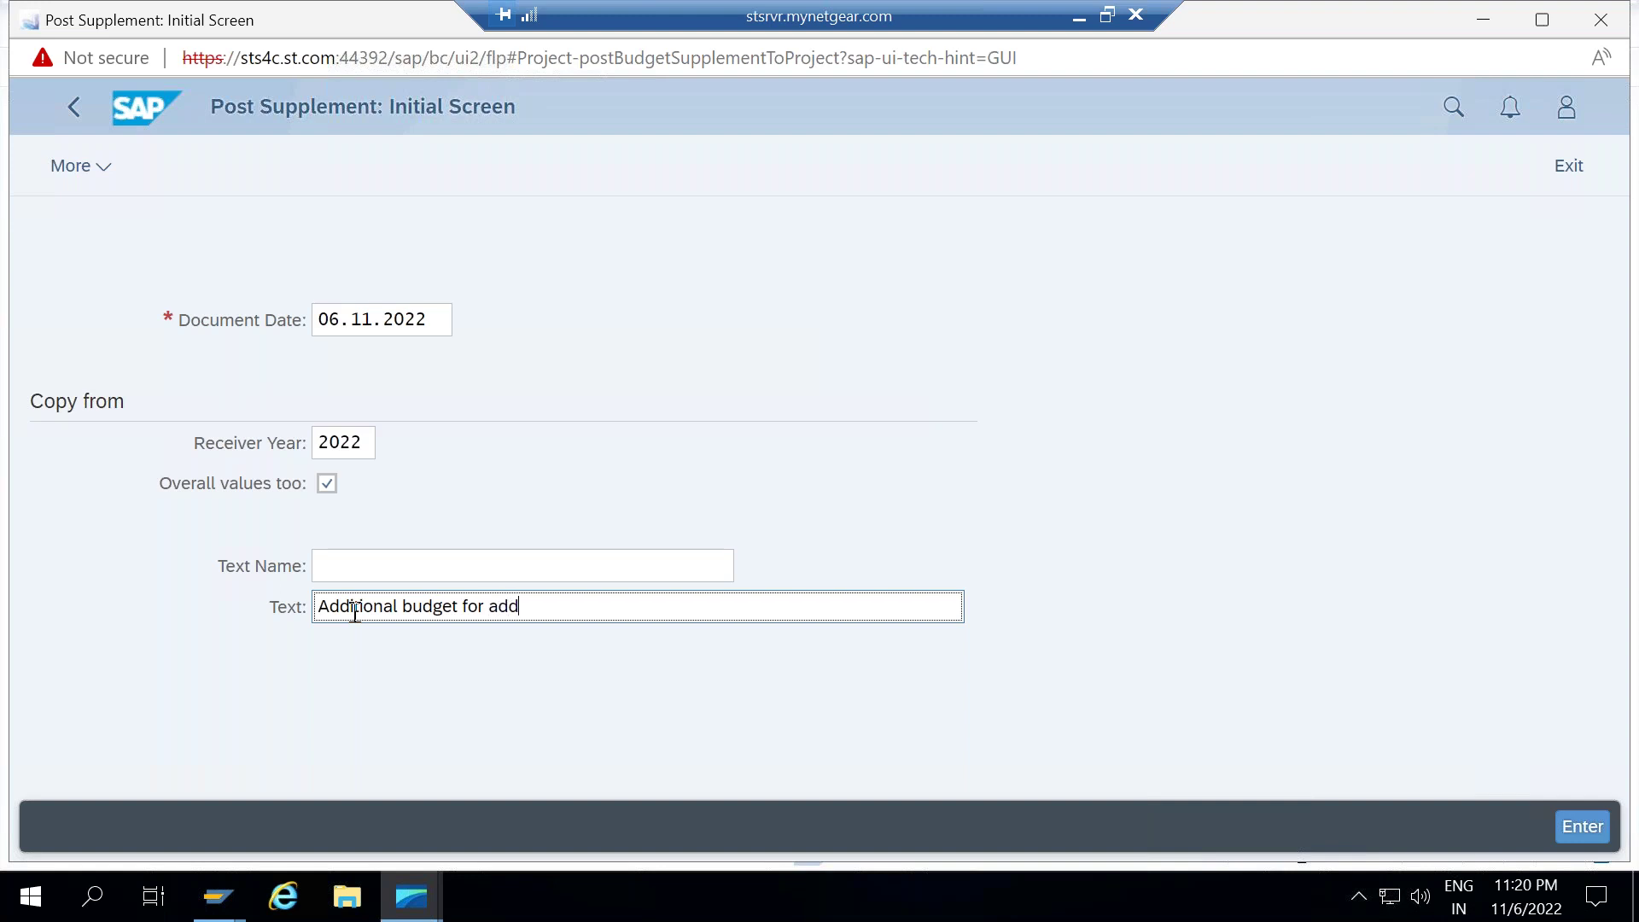
type("itaion")
key("BackSpace")
key("BackSpace")
key("BackSpace")
key("BackSpace")
type("iona")
key("BackSpace")
key("BackSpace")
key("BackSpace")
type("onal work")
key("Return")
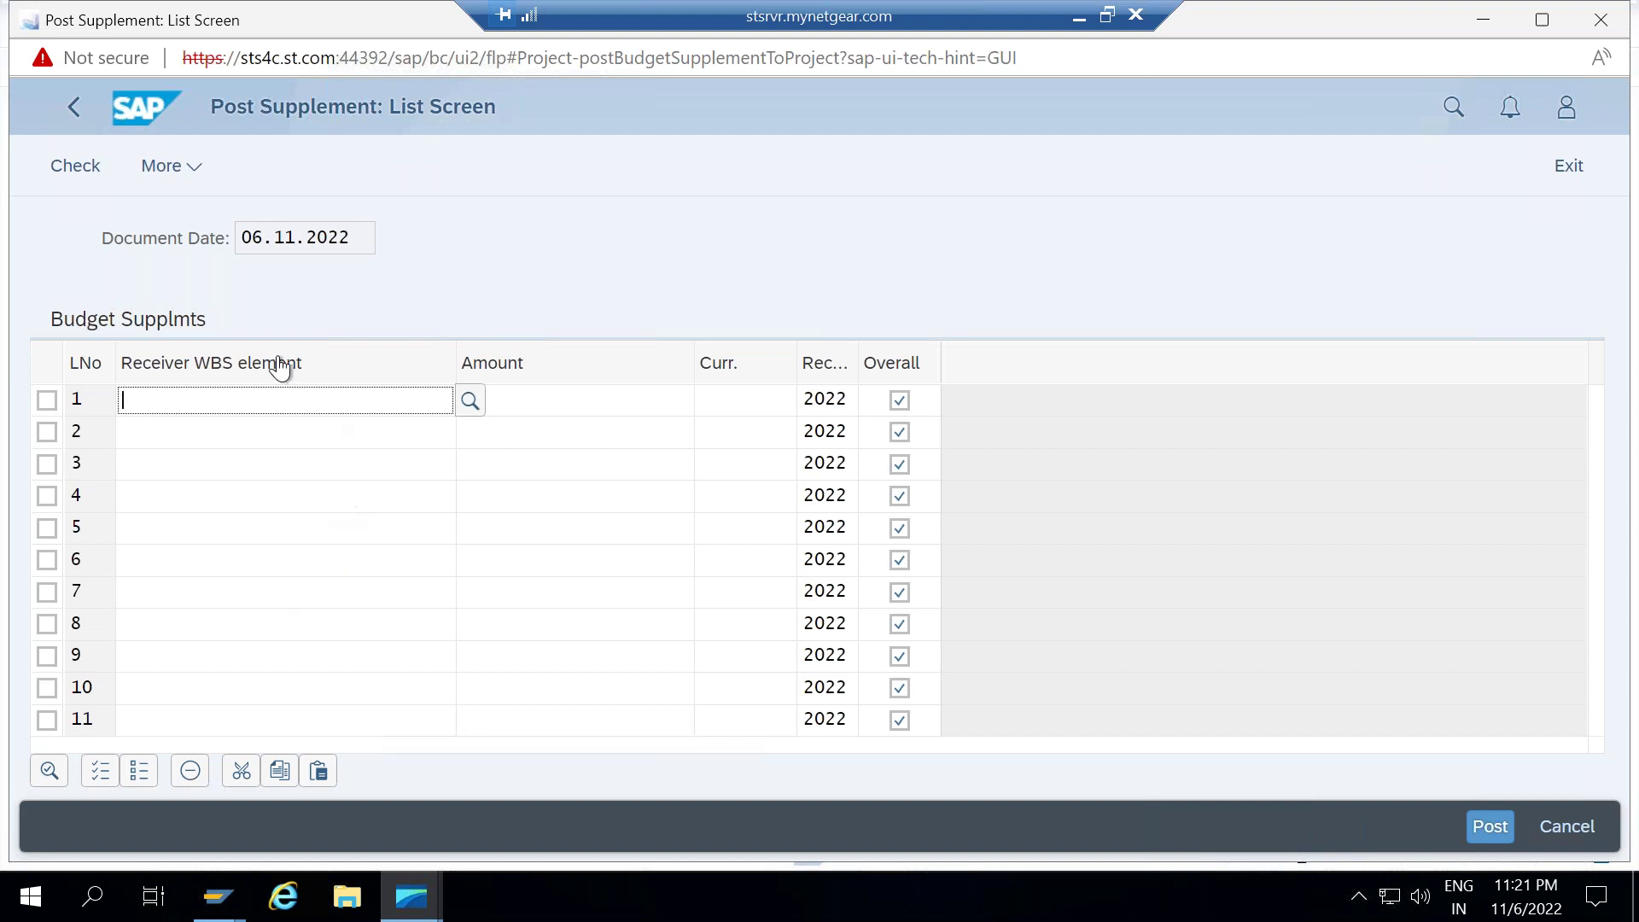
Leave the supplement list for the launchpad home and open the Post Budget Return from Project app.
left_click(74, 107)
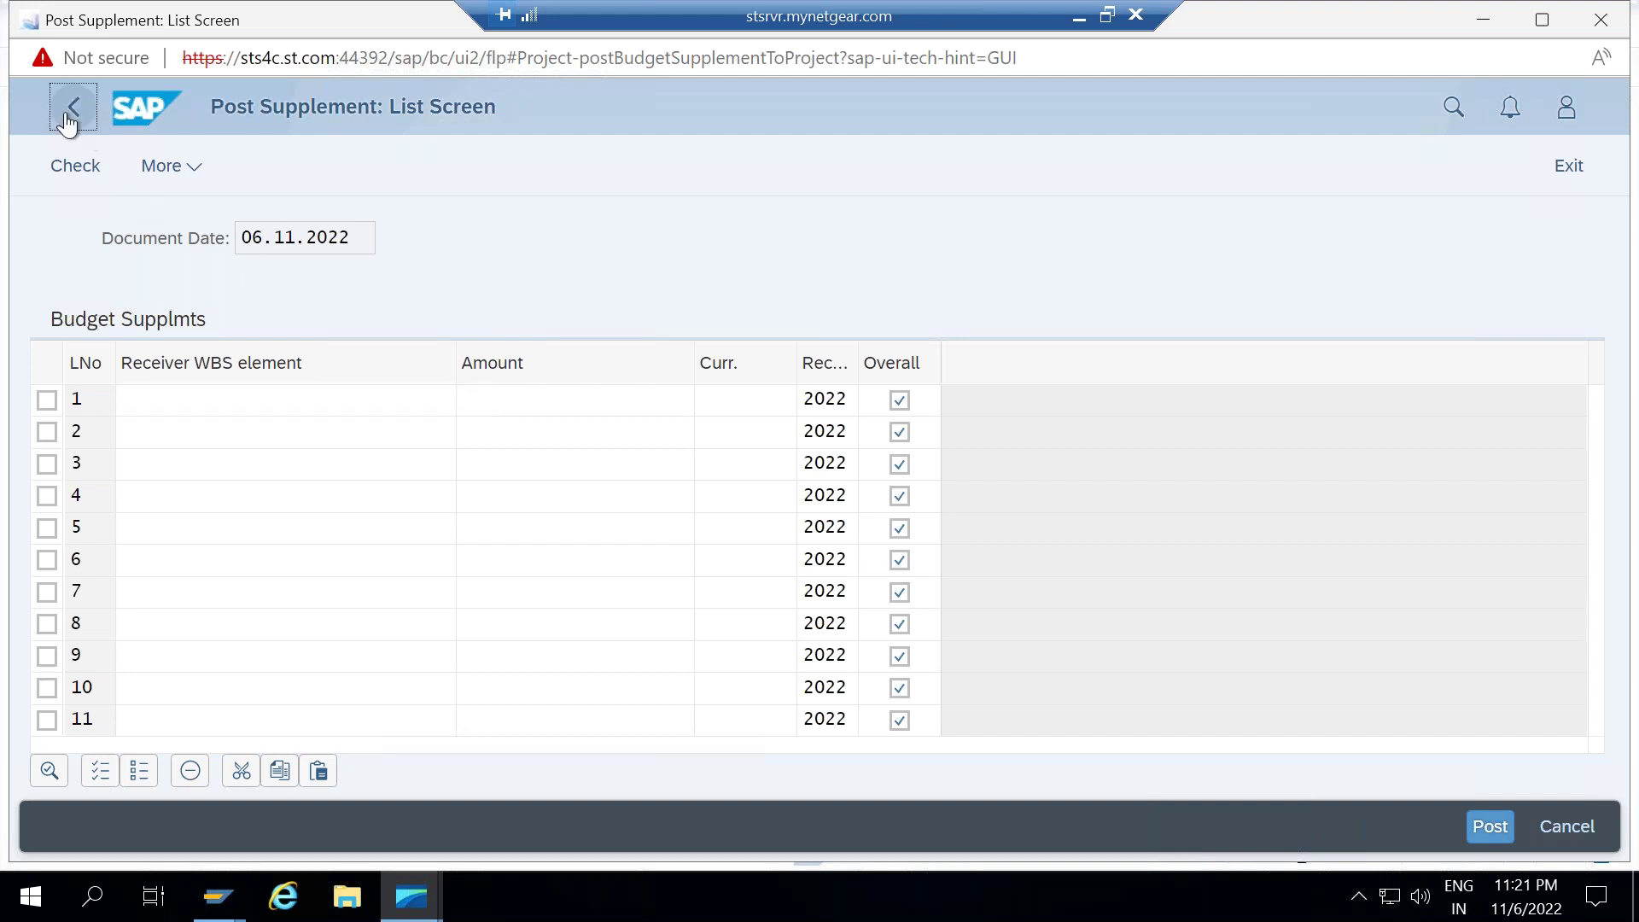
left_click(73, 106)
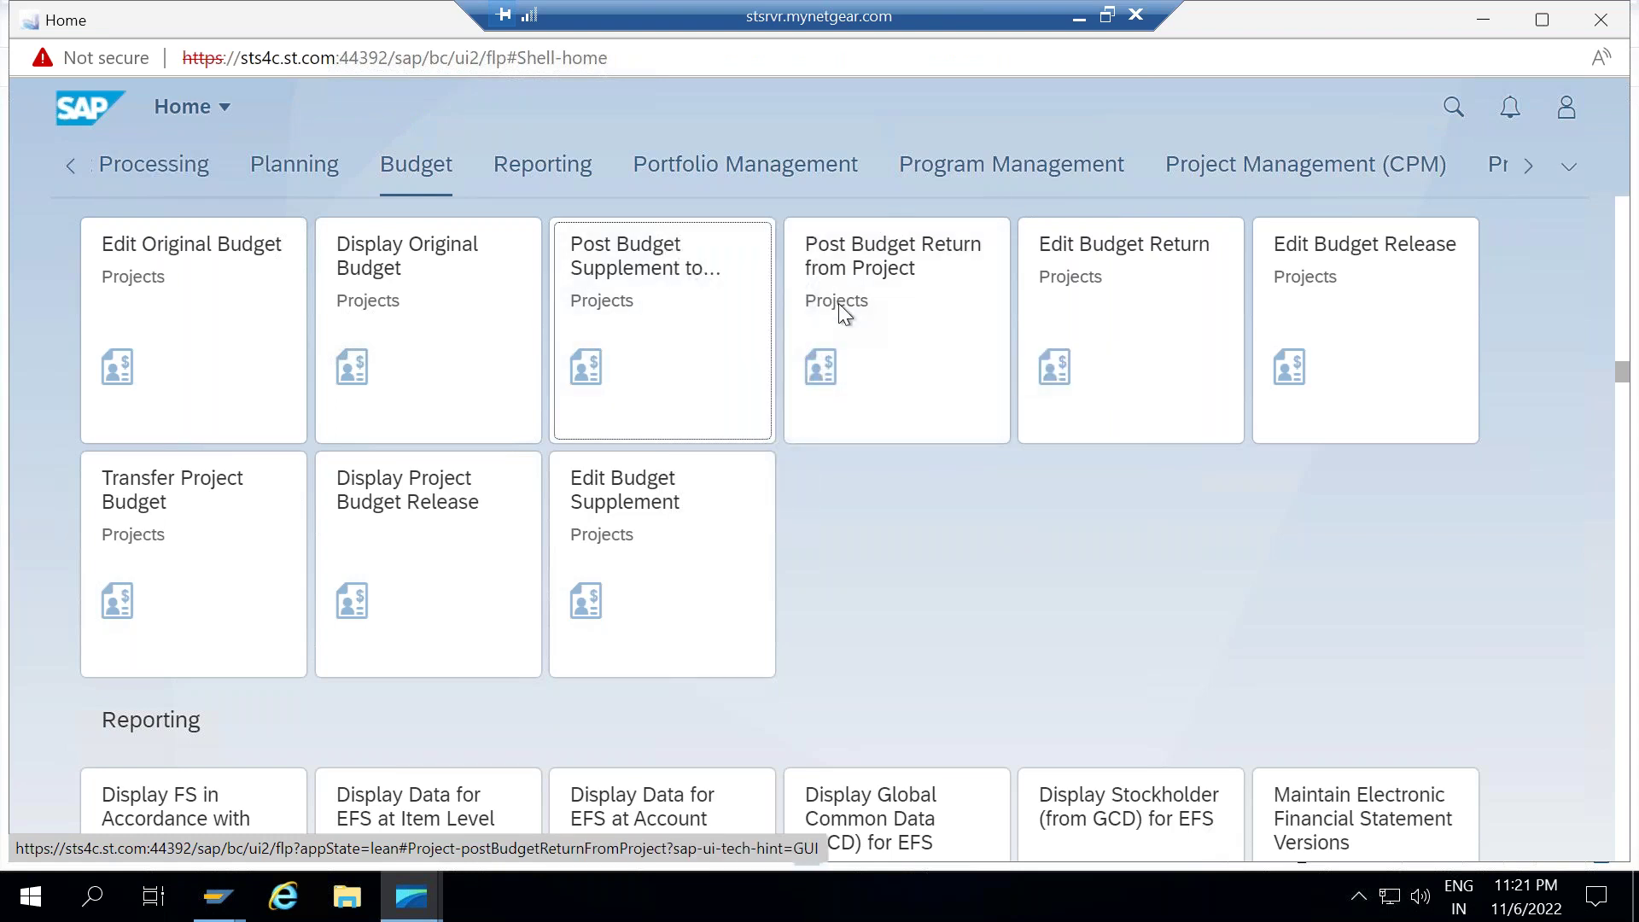
left_click(905, 289)
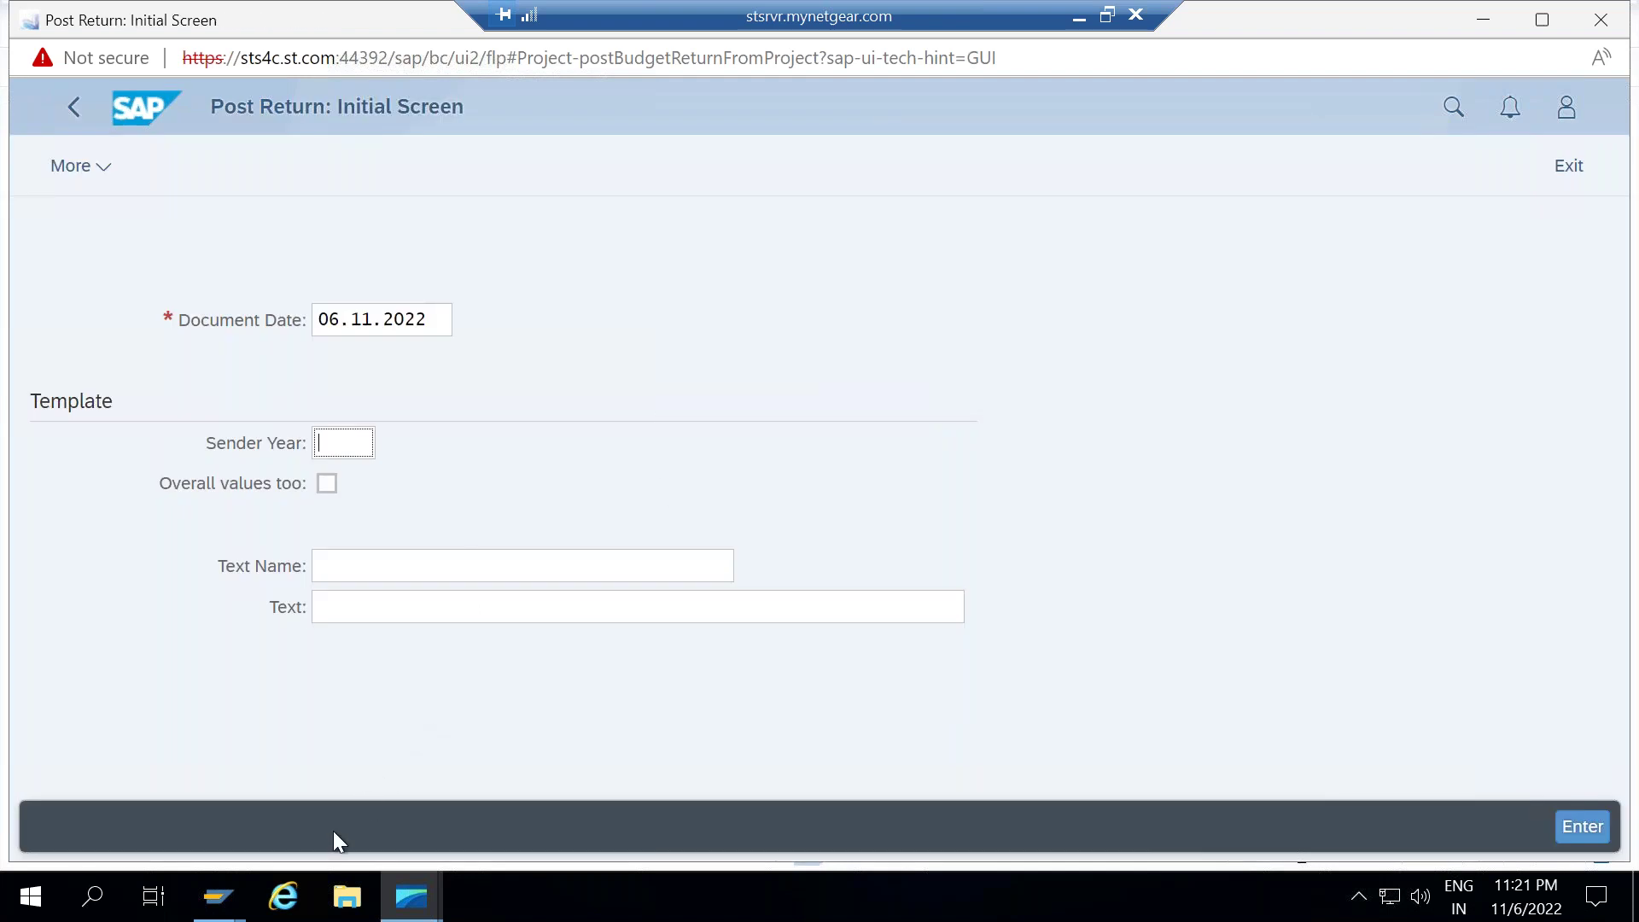
Switch to SAP Easy Access and expand the Return folder under Budgeting.
left_click(219, 897)
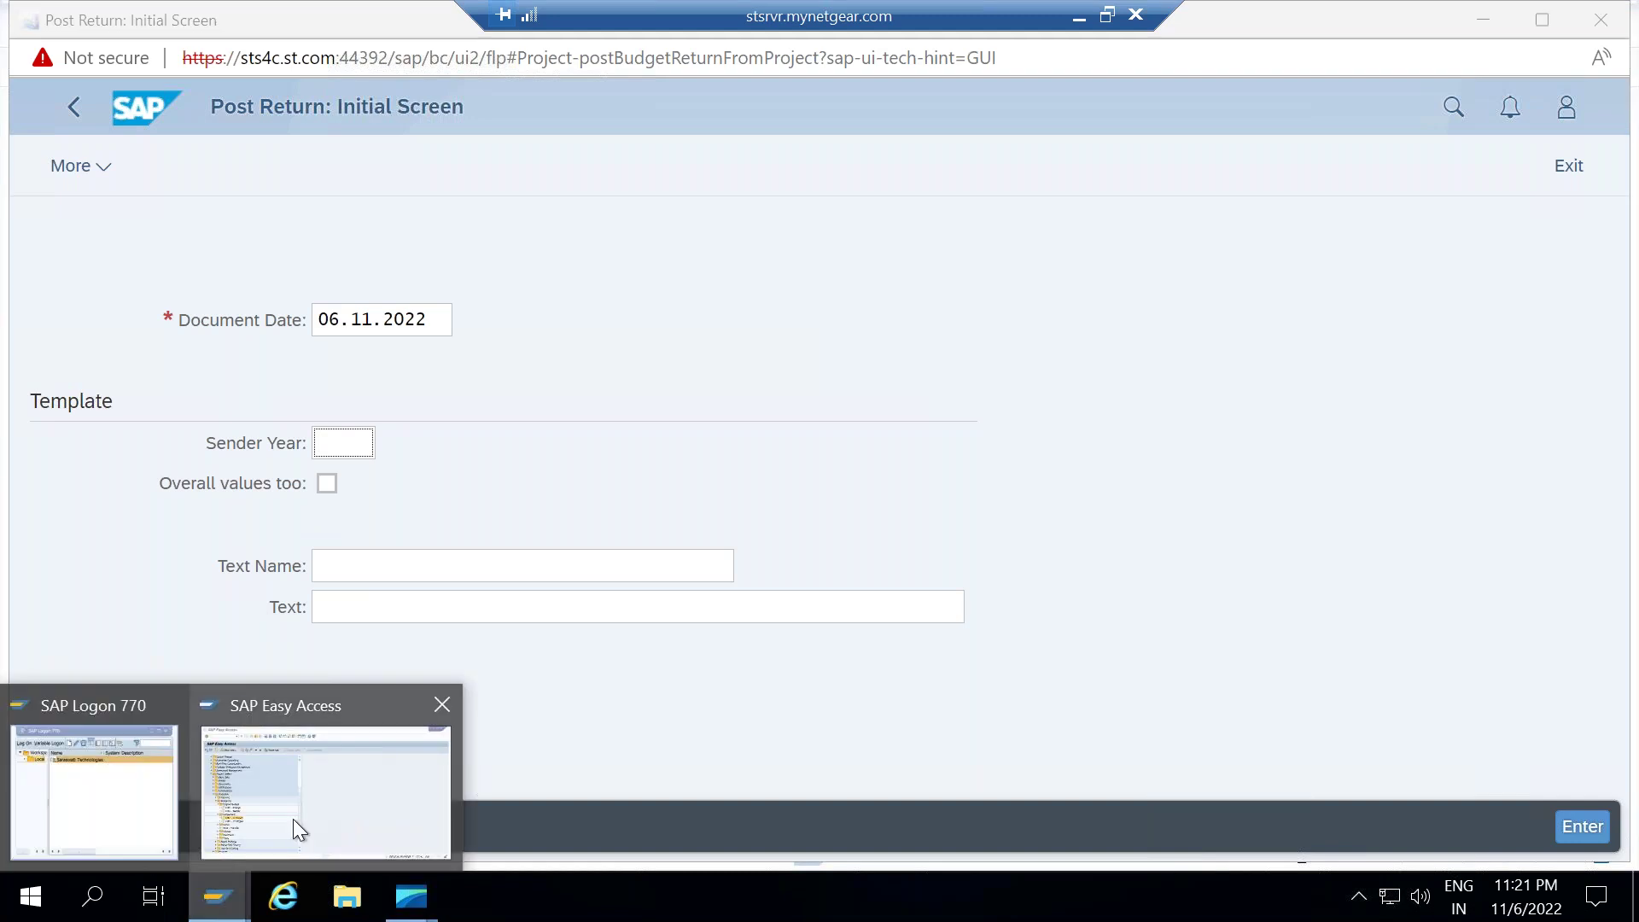
left_click(294, 818)
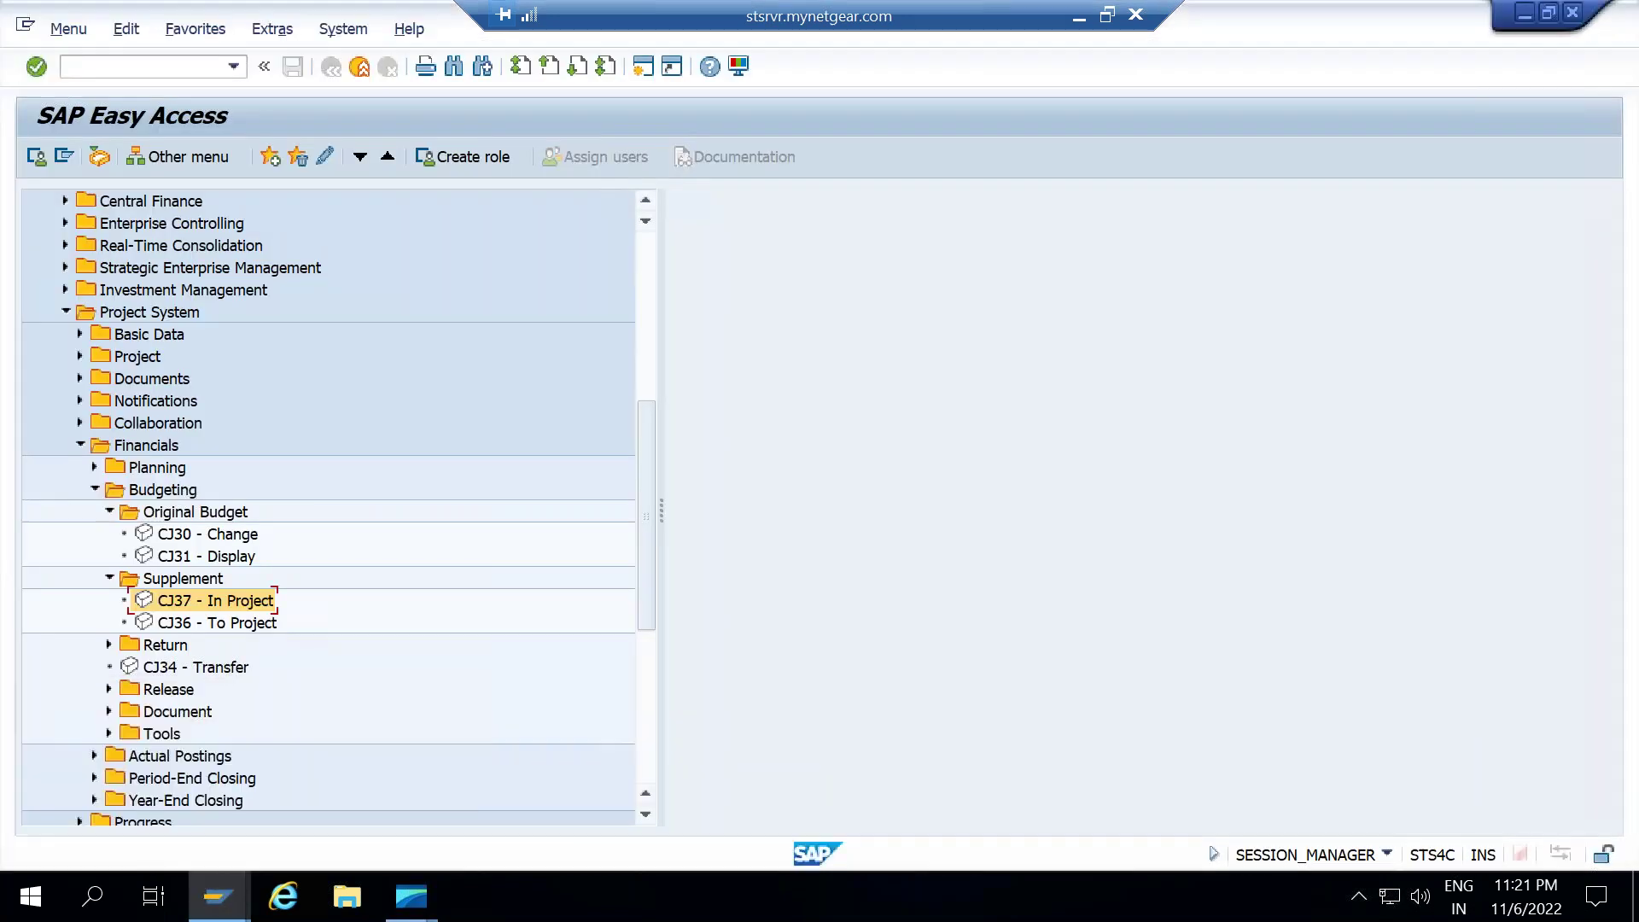
left_click(105, 645)
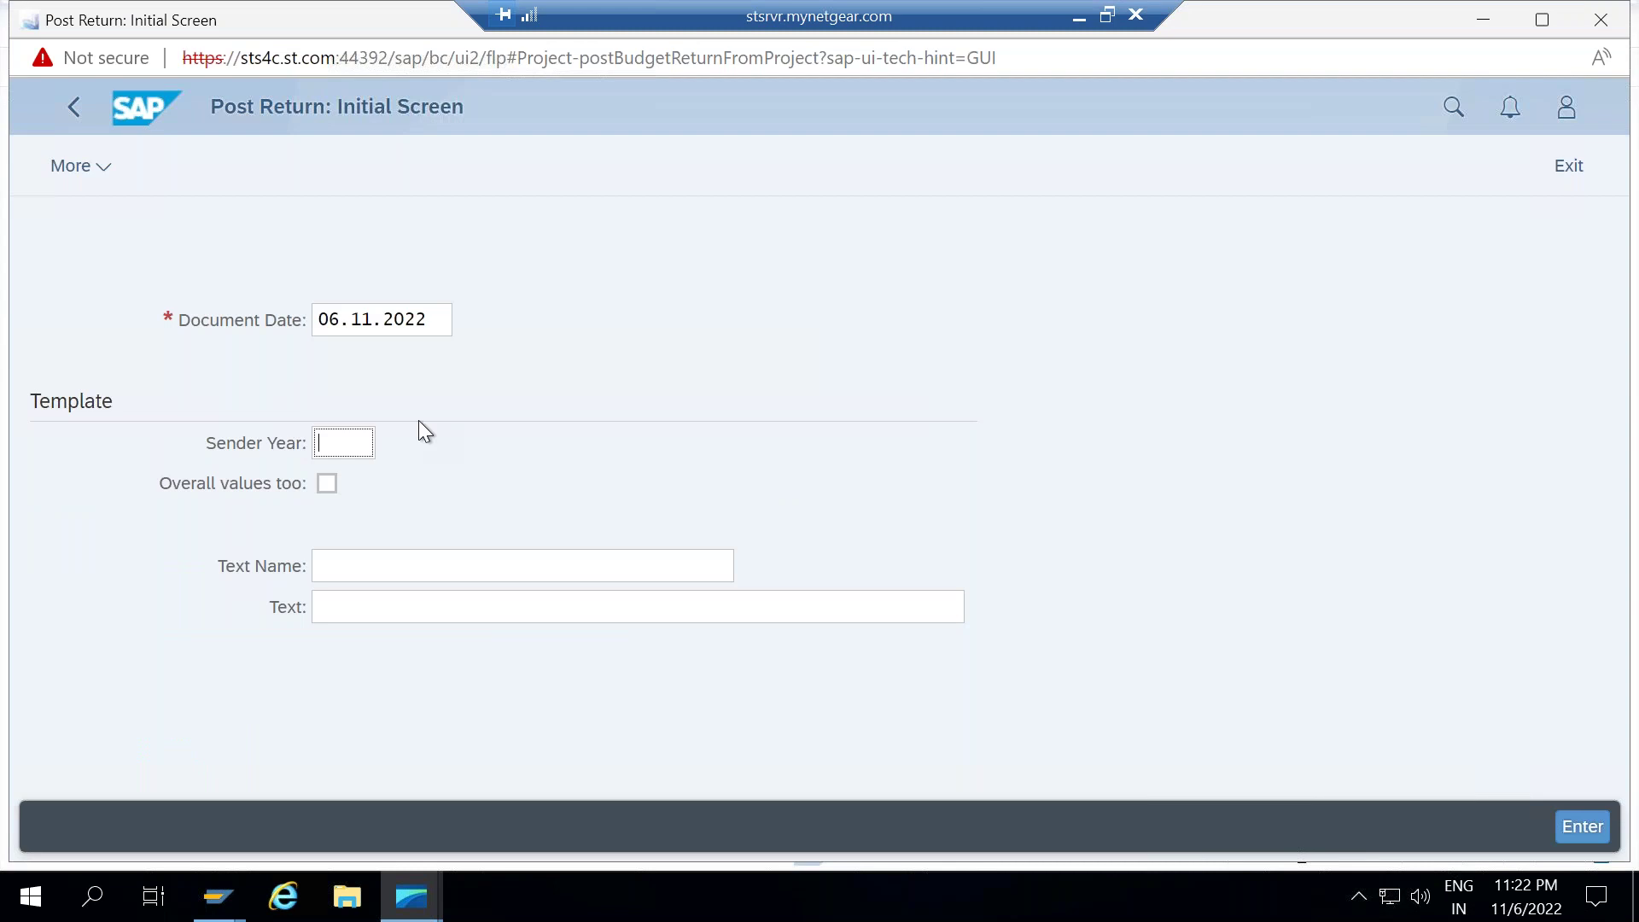
View the initial screen of transaction CJ34 - Transfer from SAP Easy Access, then switch back to the Fiori launchpad.
key("alt+Tab")
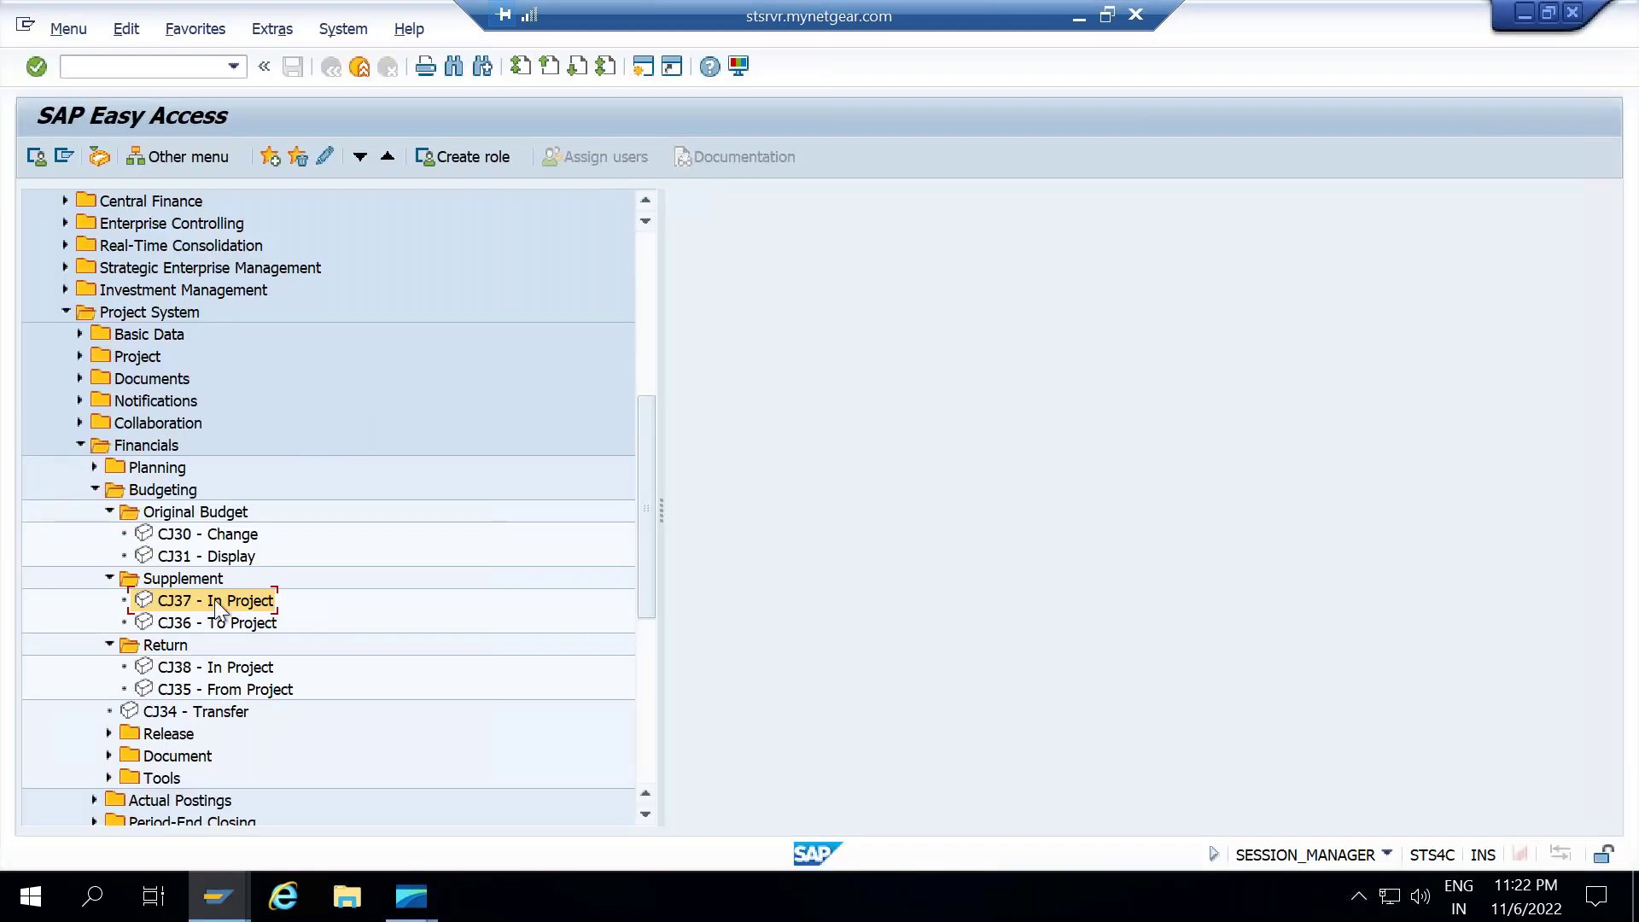
double_click(172, 718)
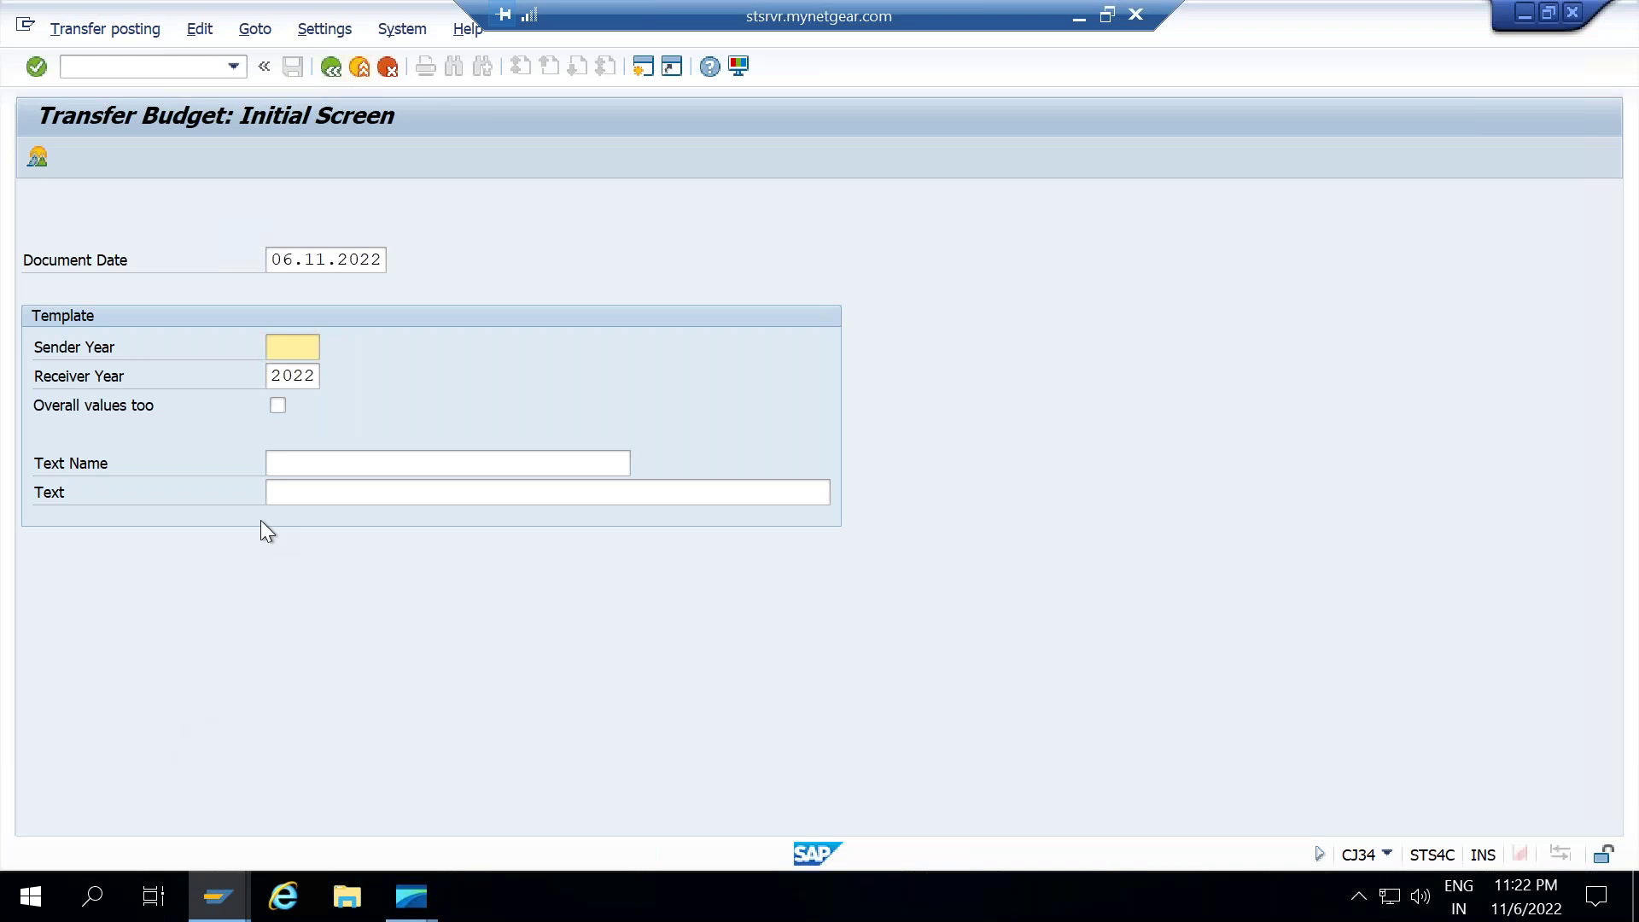
key("alt+Tab")
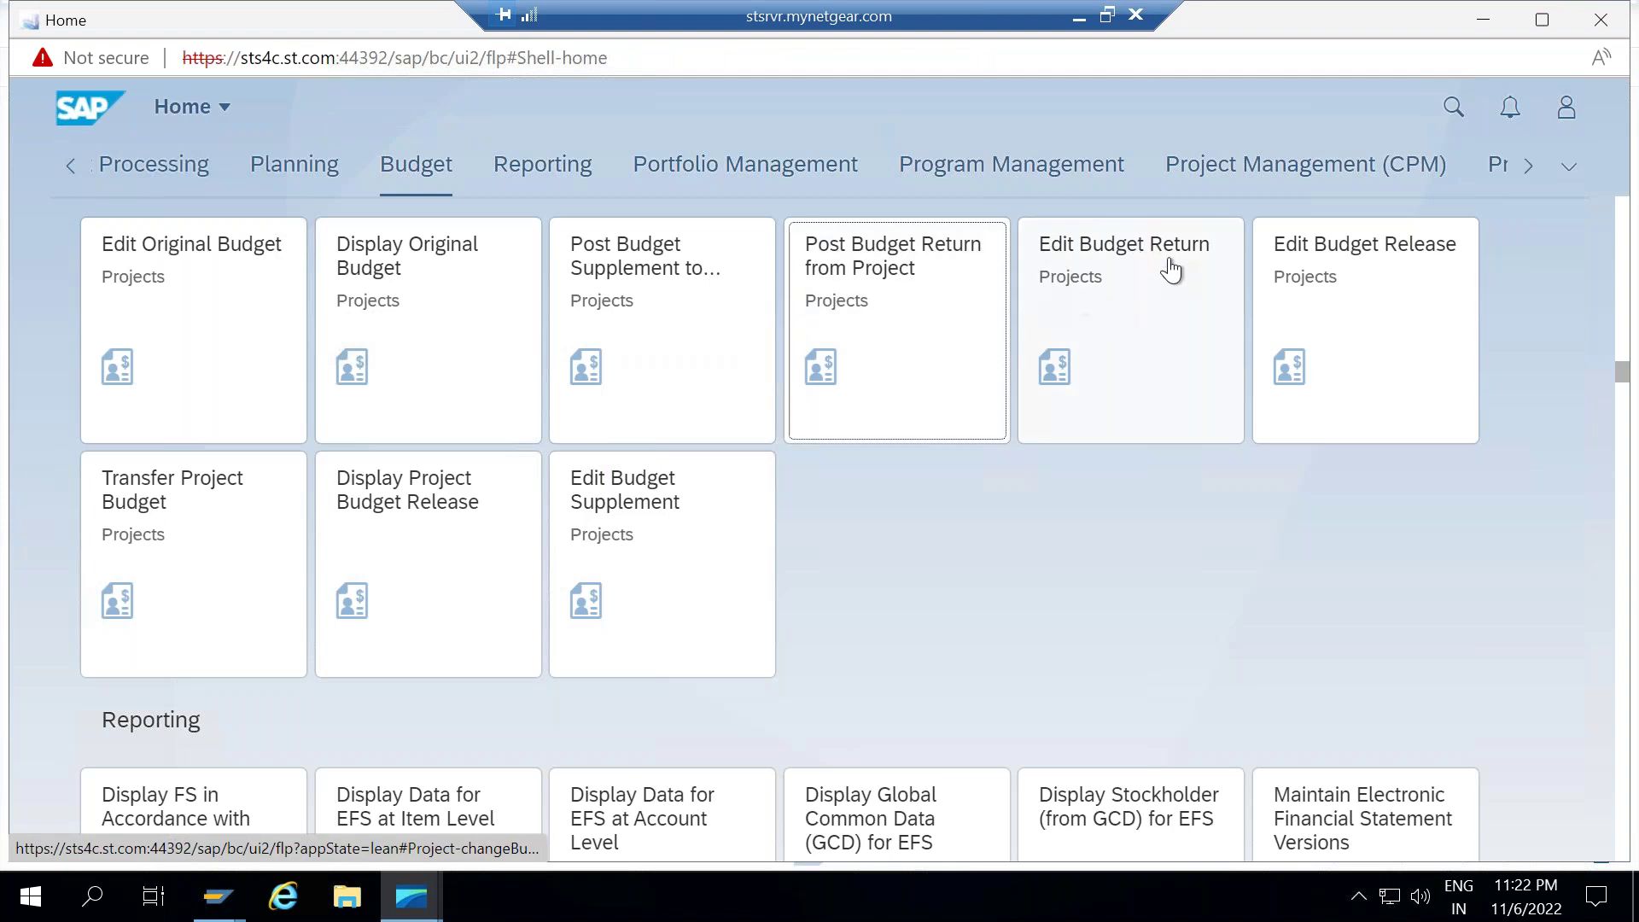
View the initial screens of the Edit Budget Return and Transfer Project Budget apps, returning to the launchpad home after each.
left_click(1172, 270)
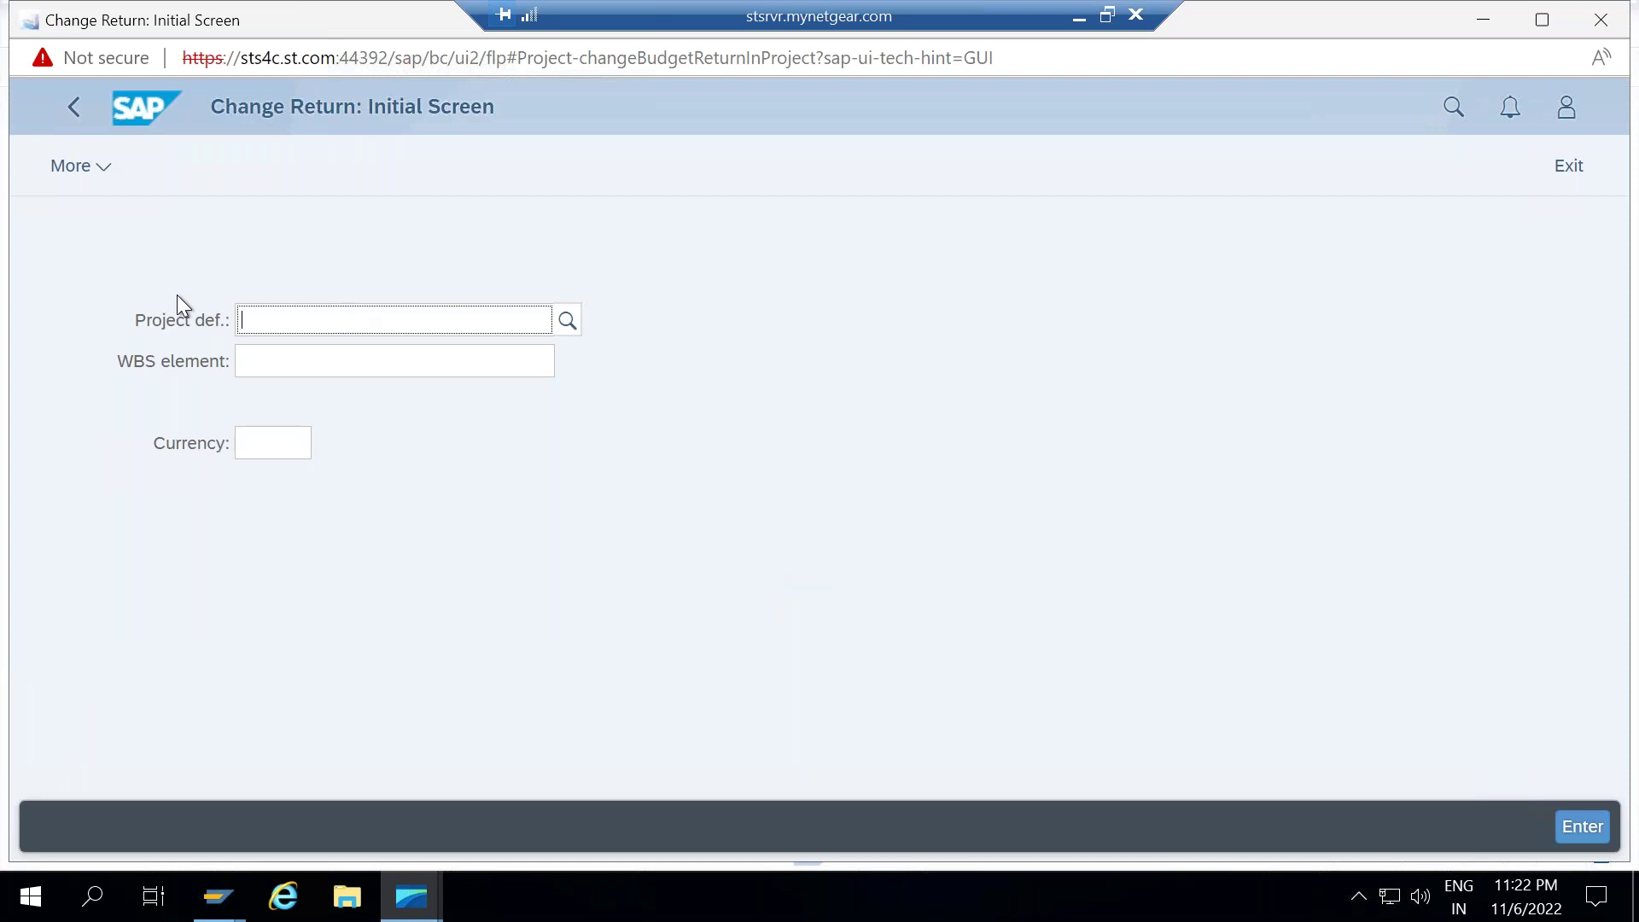
left_click(75, 107)
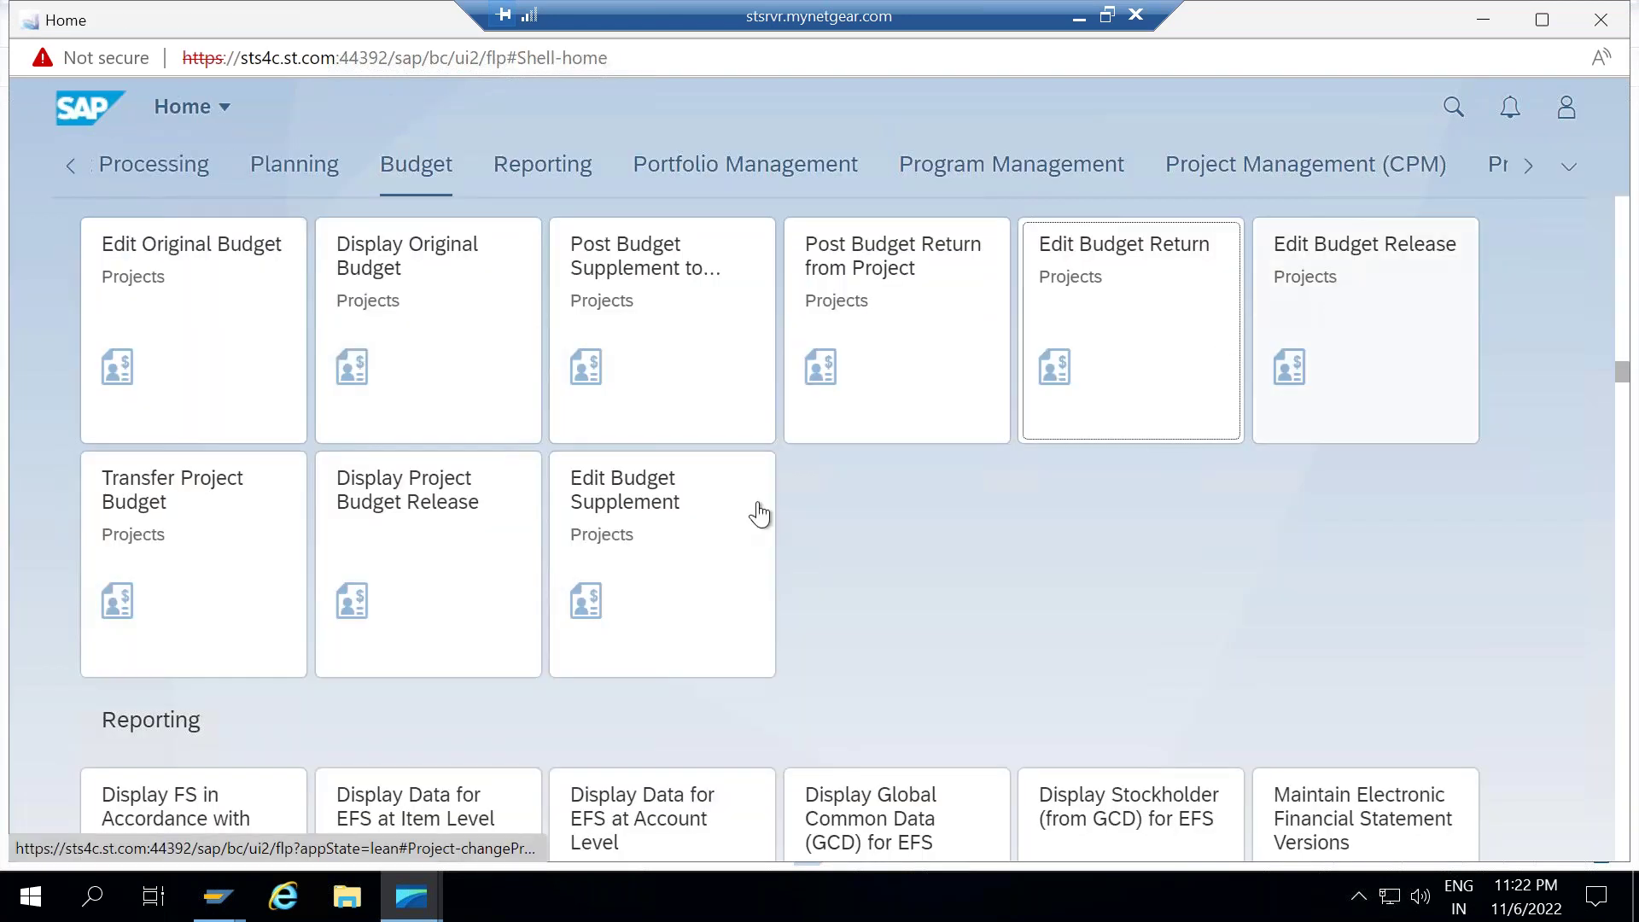
left_click(194, 563)
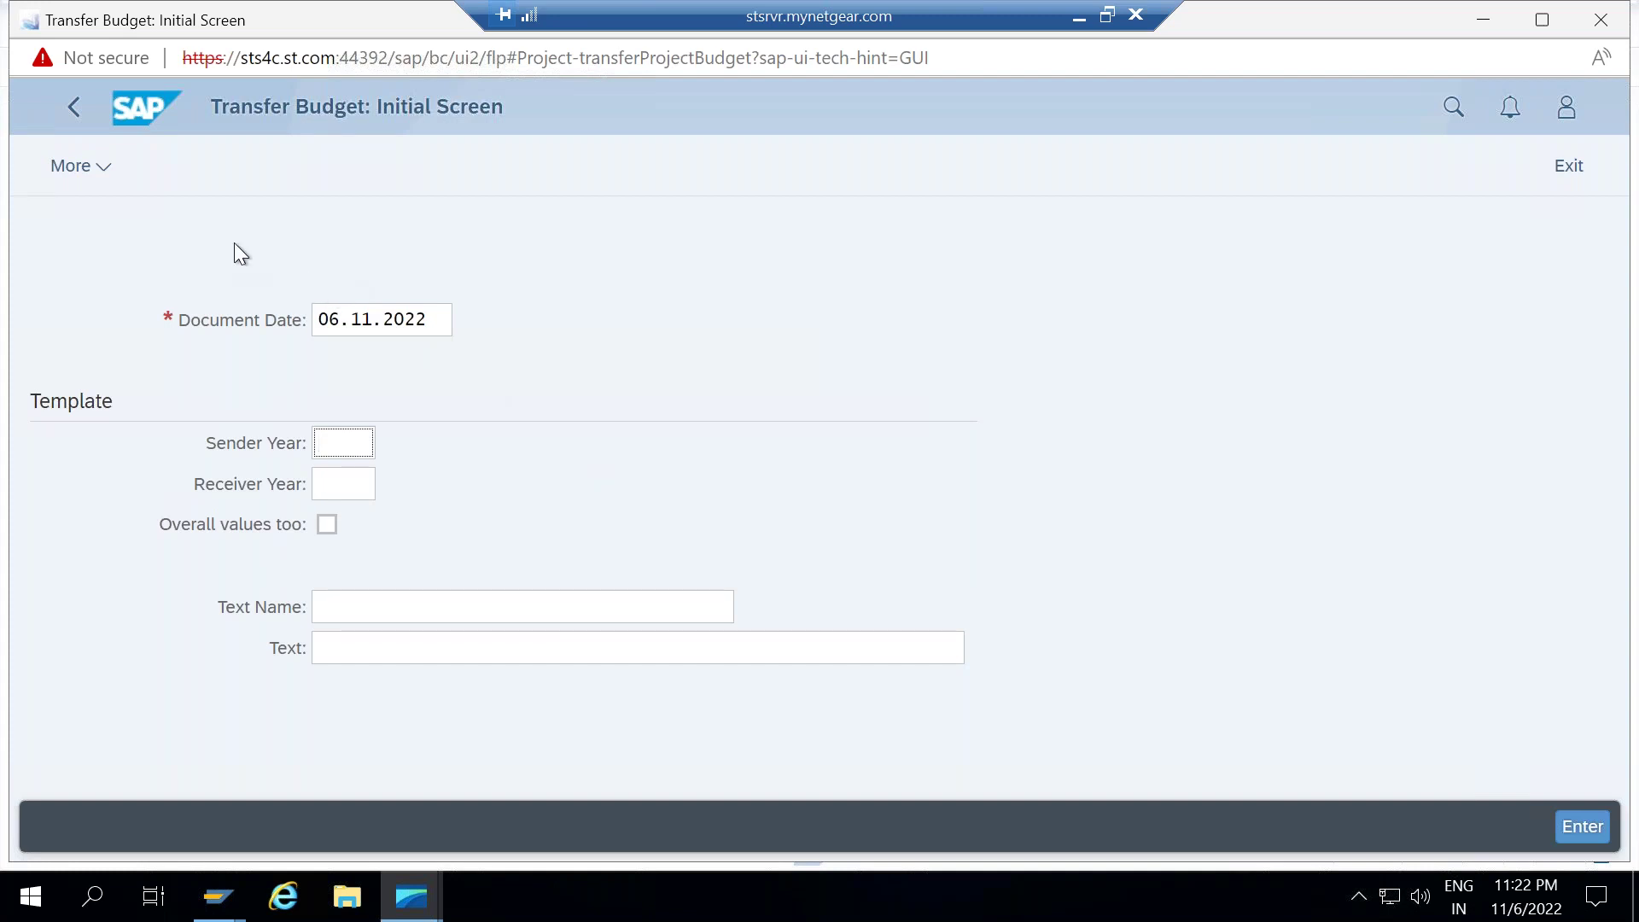
key("F3")
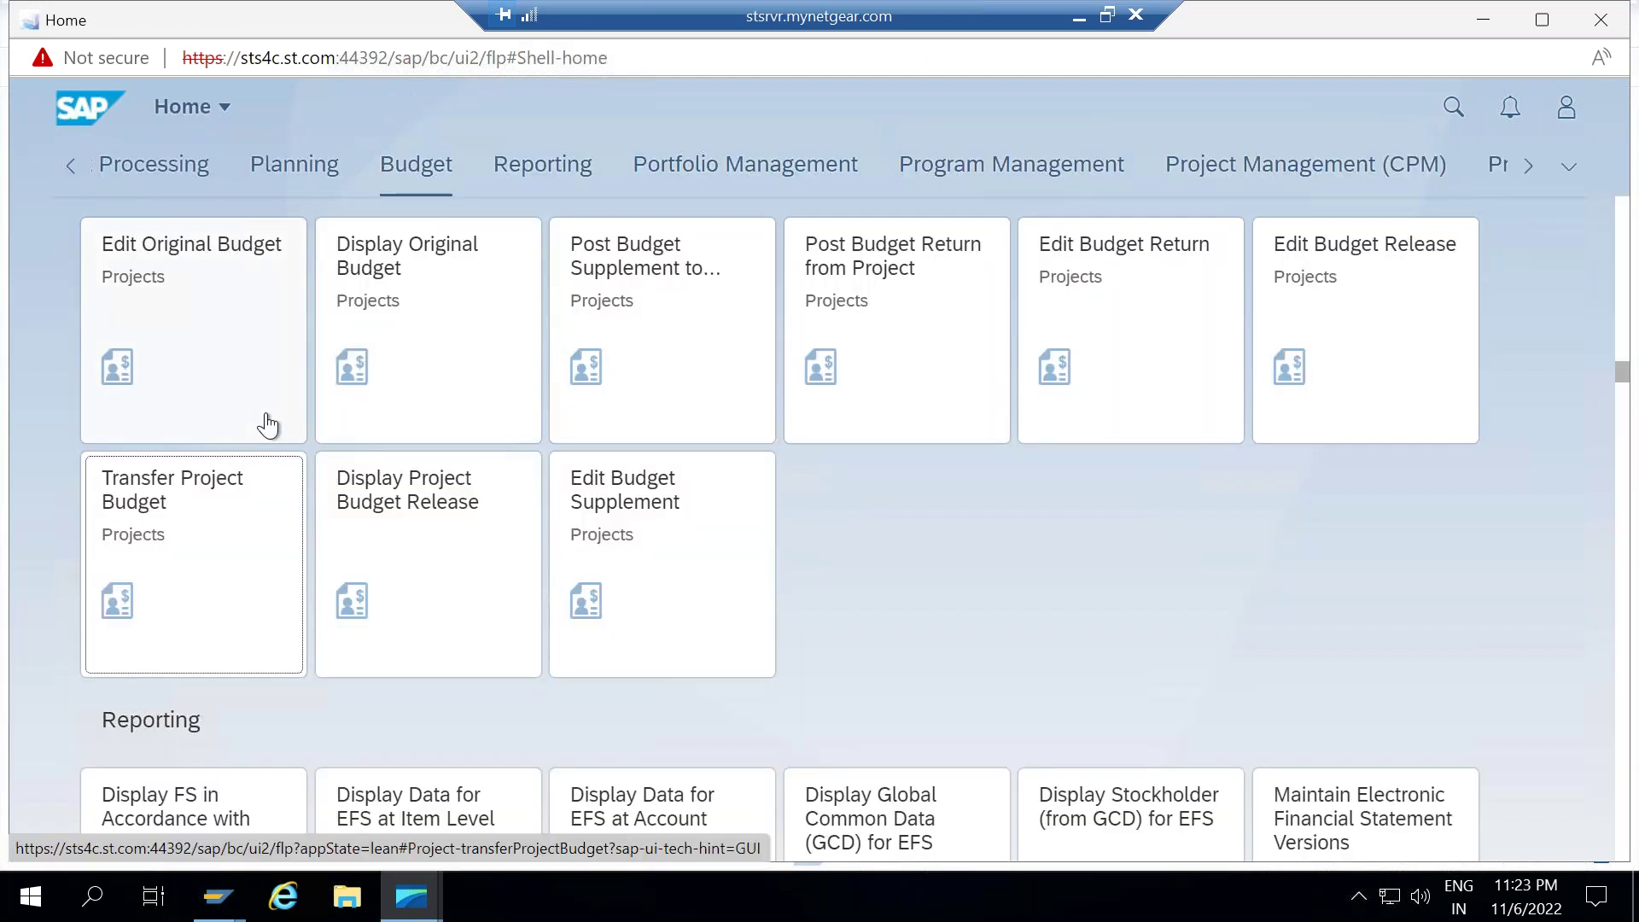